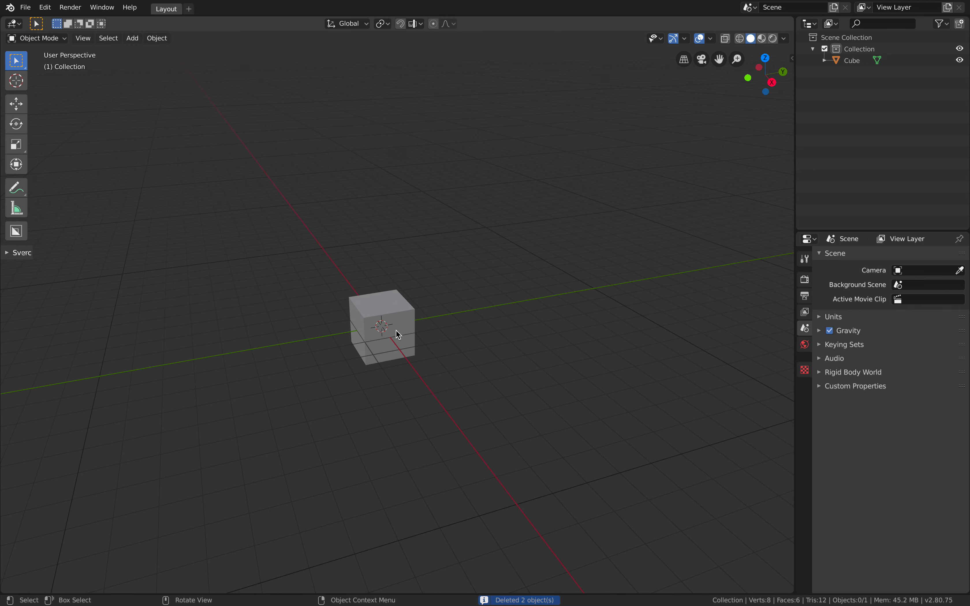
Add a level 4 Subdivision Surface to the cube and raise the object about 3.2 m along the Z axis
{"action": "middle_click_drag", "start_coordinate": [402, 340], "coordinate": [372, 321]}
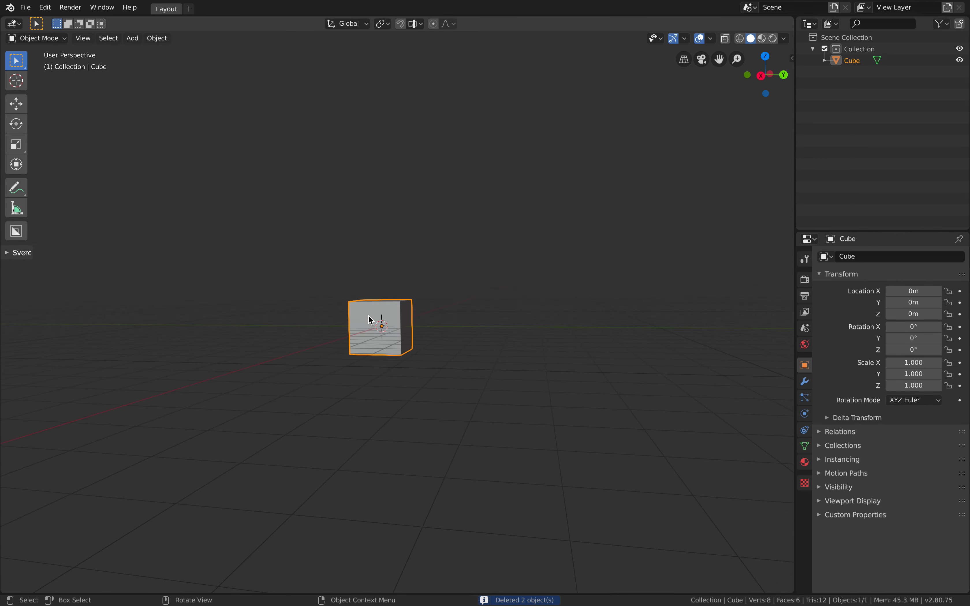
{"action": "key", "text": "ctrl+3"}
{"action": "key", "text": "ctrl+4"}
{"action": "scroll", "coordinate": [420, 321], "scroll_direction": "up", "scroll_amount": 2}
{"action": "key", "text": "g"}
{"action": "key", "text": "z"}
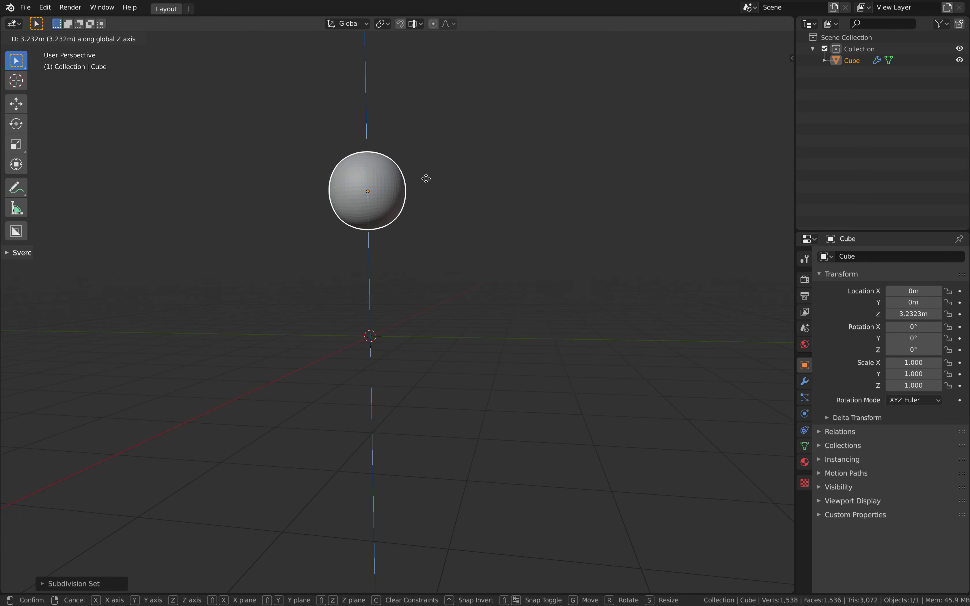
{"action": "left_click", "coordinate": [426, 184]}
Apply the Subdivision Surface modifier on the rounded cube
{"action": "middle_click_drag", "start_coordinate": [427, 184], "coordinate": [445, 212]}
{"action": "left_click", "coordinate": [807, 382]}
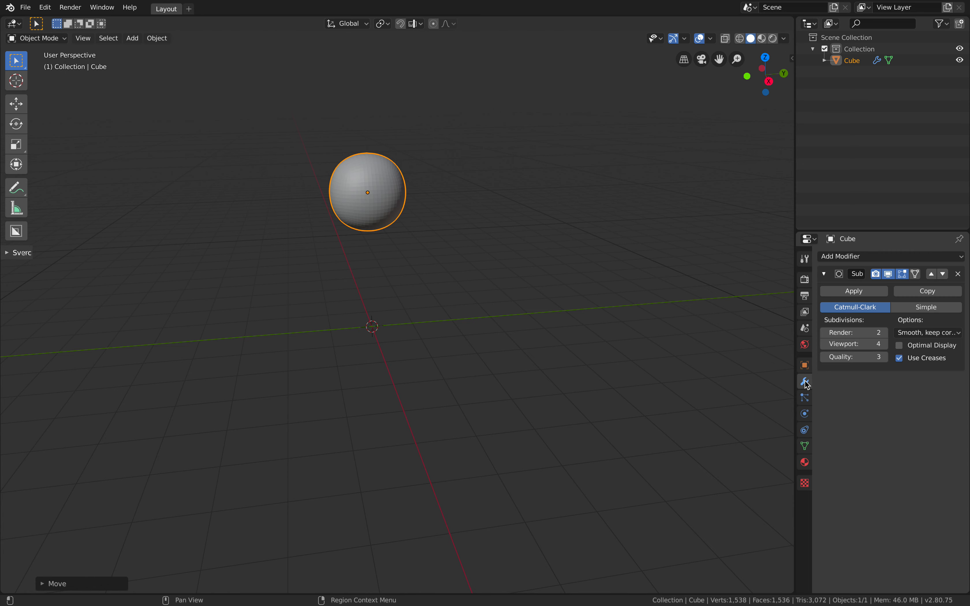
{"action": "left_click", "coordinate": [857, 291]}
Add a mesh plane at the world origin and scale it up to several times the ball's width
{"action": "middle_click_drag", "start_coordinate": [573, 278], "coordinate": [454, 258]}
{"action": "key", "text": "shift+a"}
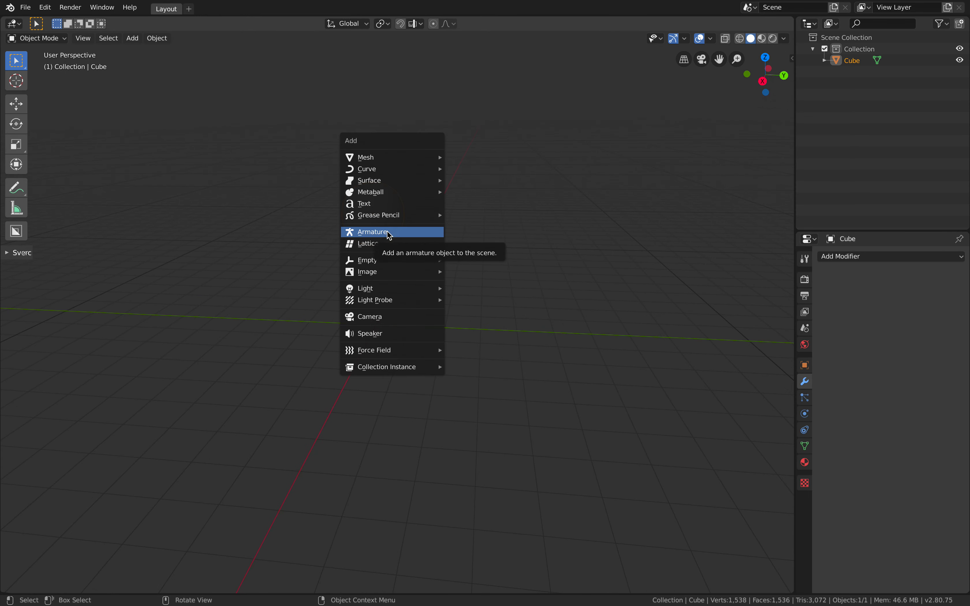
{"action": "mouse_move", "coordinate": [388, 160]}
{"action": "left_click", "coordinate": [461, 158]}
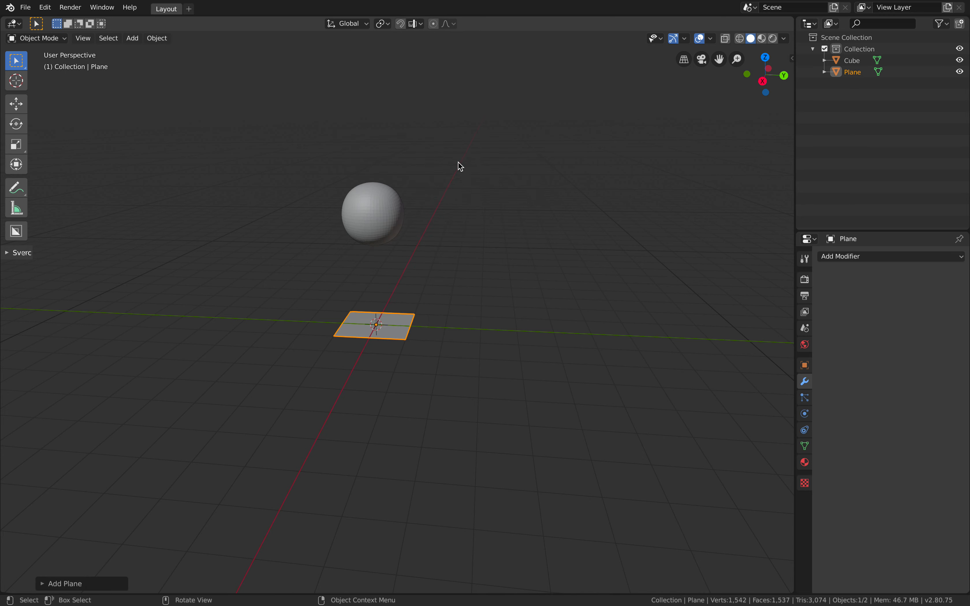
{"action": "middle_click_drag", "start_coordinate": [415, 340], "coordinate": [423, 352]}
{"action": "key", "text": "s"}
{"action": "left_click", "coordinate": [605, 396]}
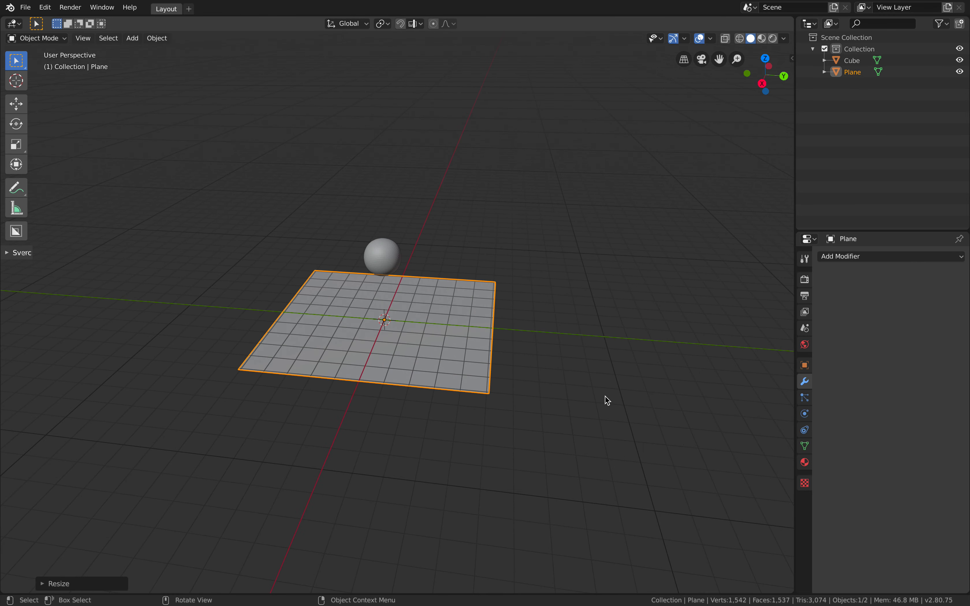
{"action": "middle_click_drag", "start_coordinate": [605, 397], "coordinate": [577, 387]}
{"action": "key", "text": "s"}
{"action": "key", "text": "Escape"}
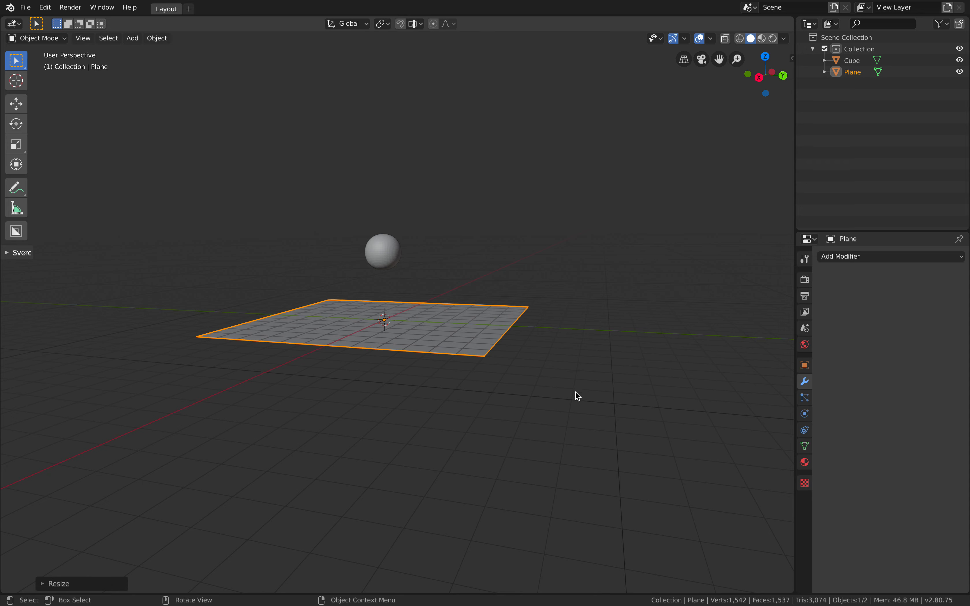
Raise the plane along the Z axis so that it sits above the ball
{"action": "key", "text": "g"}
{"action": "key", "text": "z"}
{"action": "left_click", "coordinate": [581, 297]}
{"action": "middle_click_drag", "start_coordinate": [581, 297], "coordinate": [547, 309]}
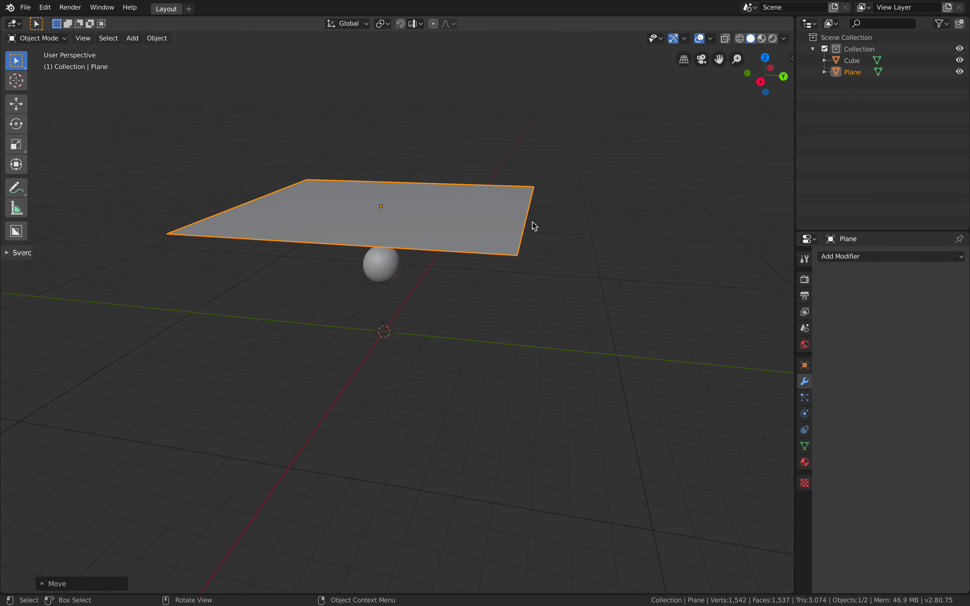
Save the scene to the Desktop folder as ghost_001.blend
{"action": "left_click", "coordinate": [27, 8]}
{"action": "left_click", "coordinate": [64, 94]}
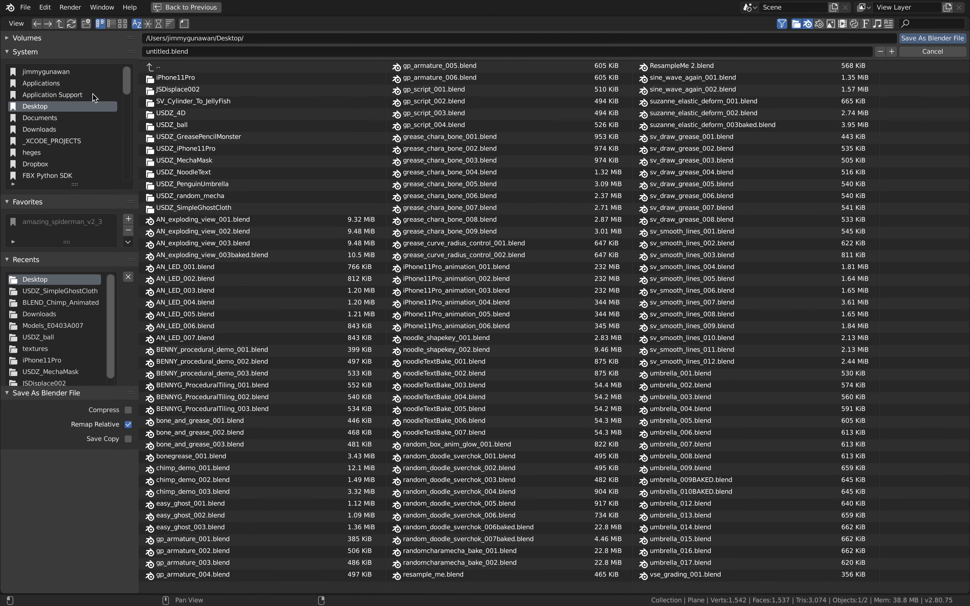
{"action": "left_click", "coordinate": [160, 52]}
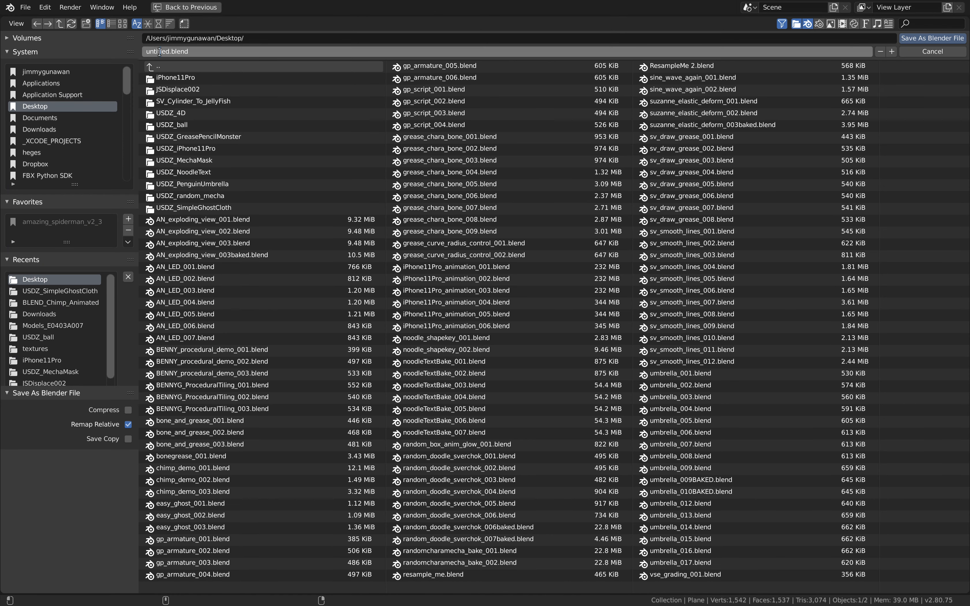
{"action": "left_click", "coordinate": [167, 65]}
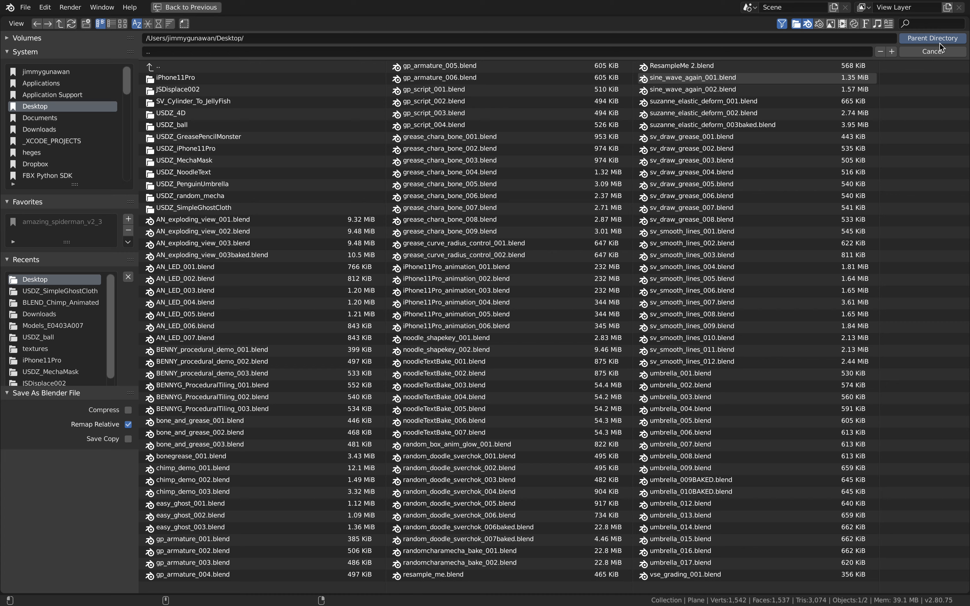
{"action": "left_click", "coordinate": [931, 39]}
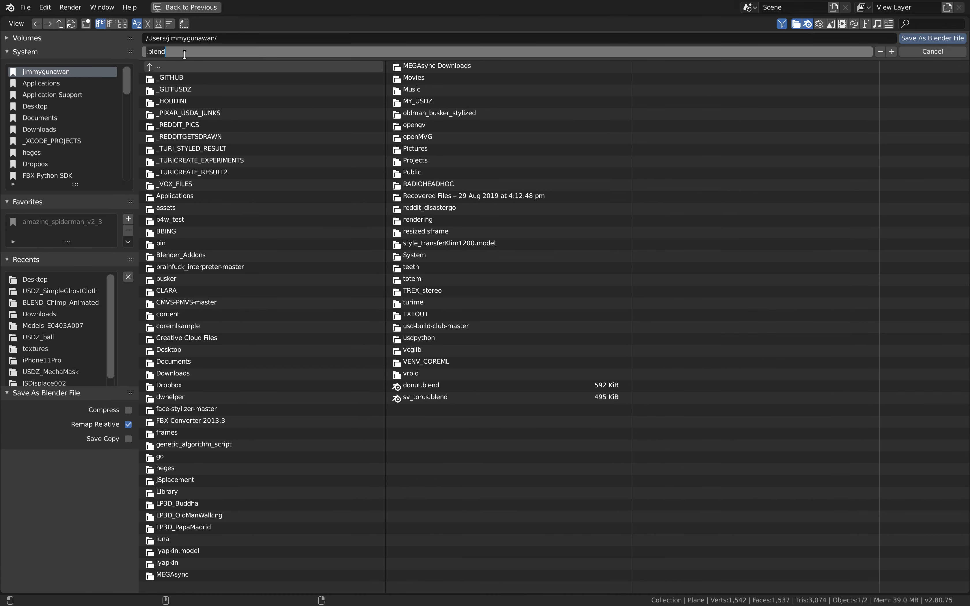
{"action": "left_click", "coordinate": [70, 106]}
{"action": "left_click", "coordinate": [189, 48]}
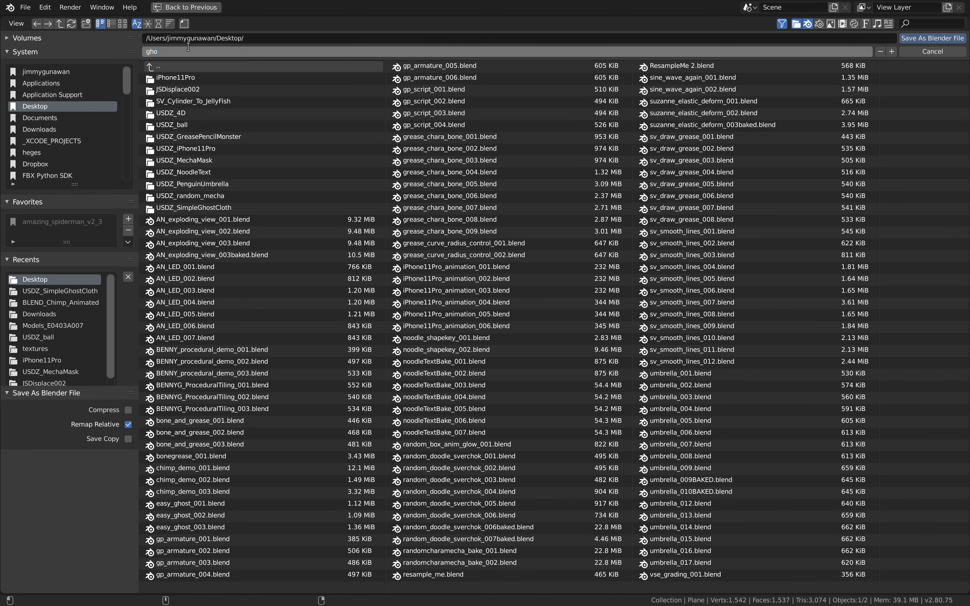
{"action": "type", "text": "ghost_001"}
{"action": "key", "text": "Return"}
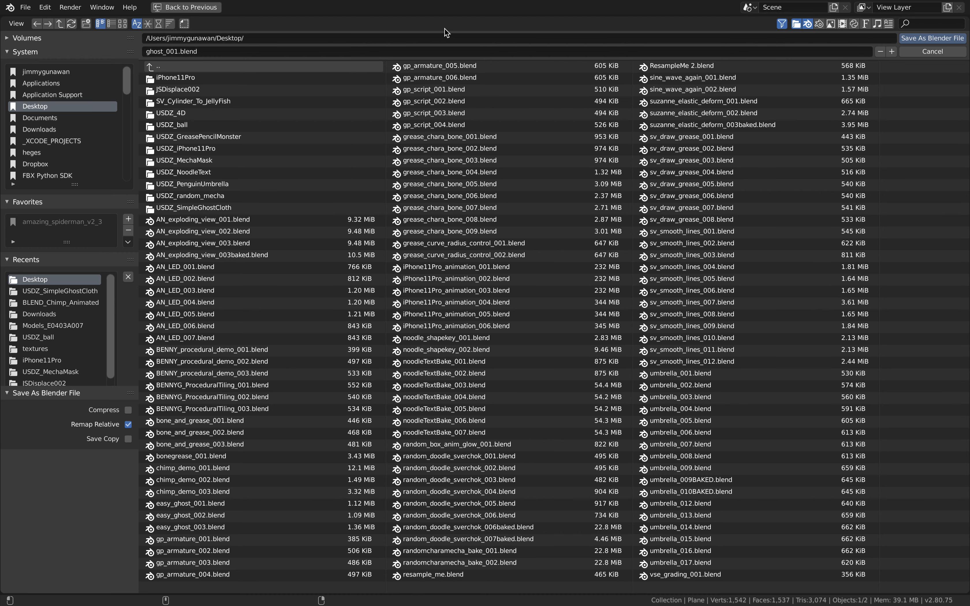
{"action": "left_click", "coordinate": [923, 39]}
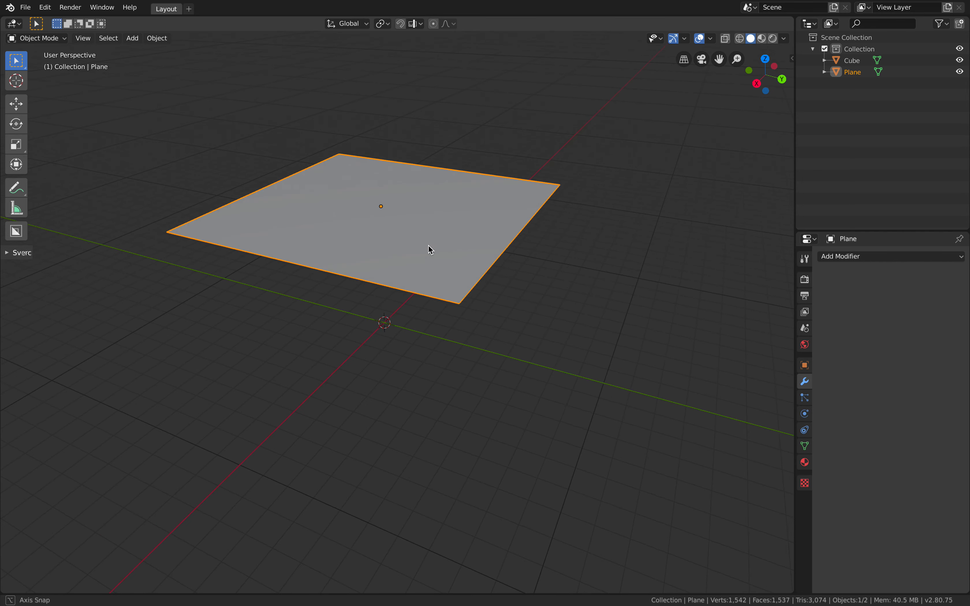
Add a Subdivision Surface modifier to the plane with render subdivisions 3 and viewport subdivisions 6
{"action": "left_click", "coordinate": [844, 258]}
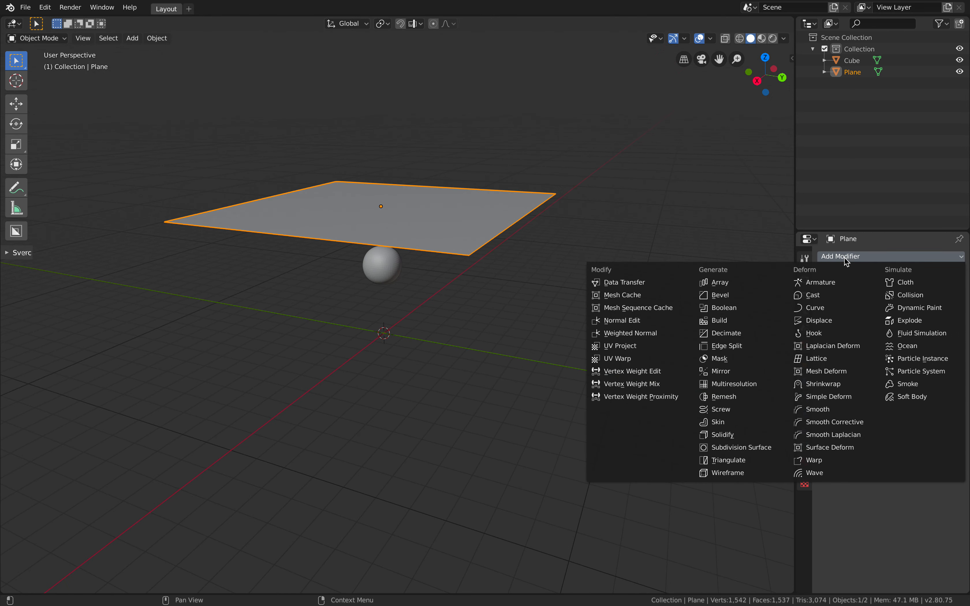
{"action": "left_click", "coordinate": [778, 449]}
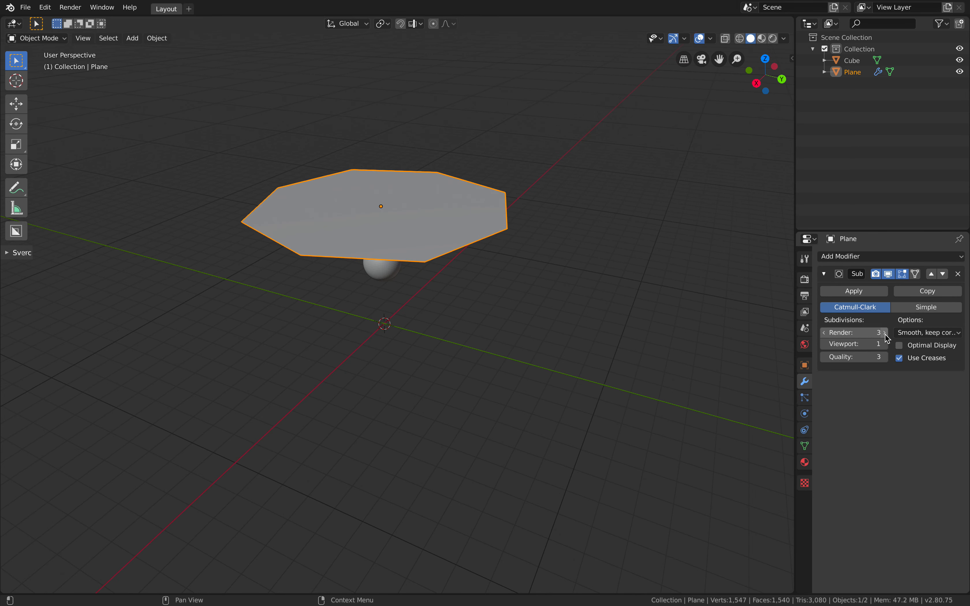
{"action": "left_click", "coordinate": [885, 345]}
{"action": "left_click", "coordinate": [885, 345]}
{"action": "left_click", "coordinate": [885, 345]}
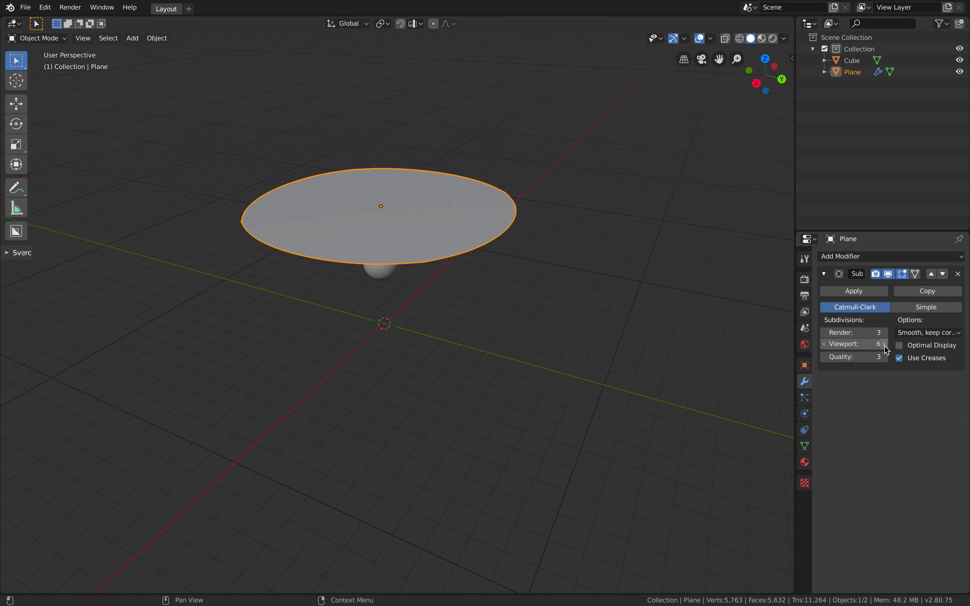
Switch the plane's subdivision type to Simple so it keeps its square outline
{"action": "middle_click_drag", "start_coordinate": [668, 320], "coordinate": [641, 301]}
{"action": "middle_click_drag", "start_coordinate": [552, 265], "coordinate": [357, 273]}
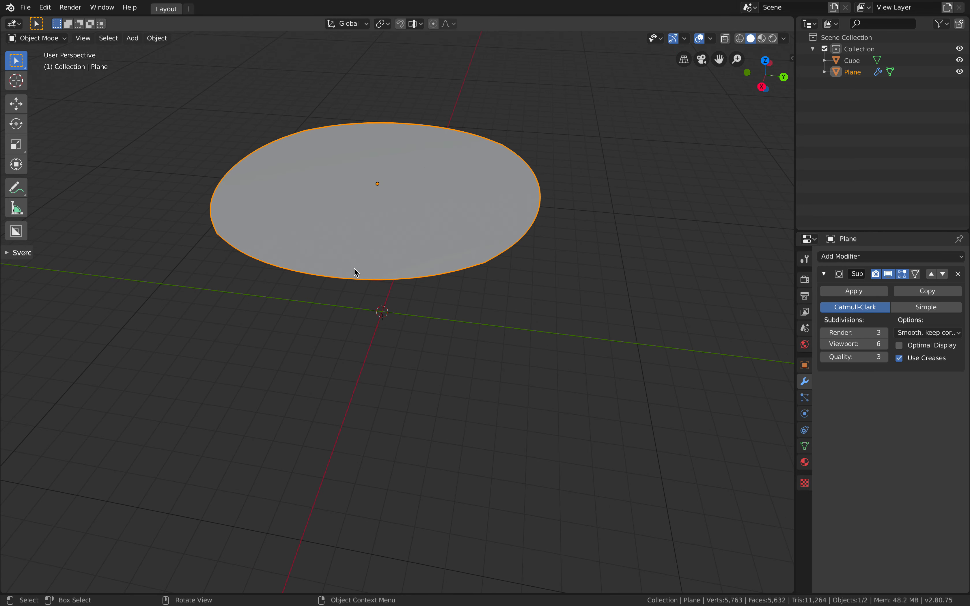
{"action": "middle_click_drag", "start_coordinate": [374, 166], "coordinate": [396, 203]}
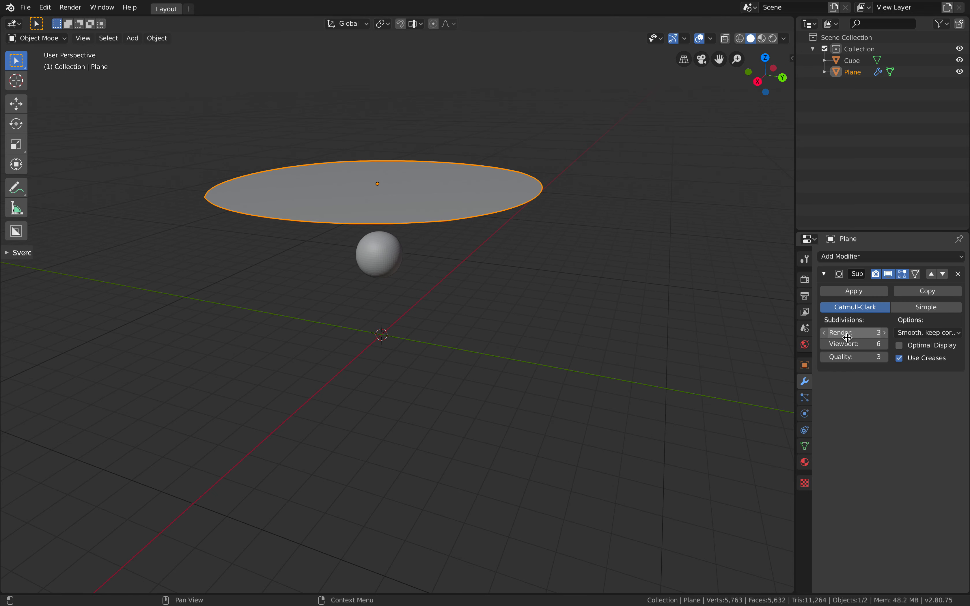
{"action": "left_click", "coordinate": [927, 308]}
{"action": "mouse_move", "coordinate": [554, 241]}
{"action": "middle_mouse_down"}
{"action": "mouse_move", "coordinate": [501, 263]}
{"action": "mouse_move", "coordinate": [532, 277]}
{"action": "mouse_move", "coordinate": [537, 240]}
{"action": "mouse_move", "coordinate": [539, 266]}
{"action": "mouse_move", "coordinate": [578, 272]}
{"action": "mouse_move", "coordinate": [539, 274]}
{"action": "mouse_move", "coordinate": [523, 259]}
{"action": "middle_mouse_up"}
Check the subdivided plane in another viewport shading mode, return to solid shading, and save the file
{"action": "key", "text": "z"}
{"action": "left_click", "coordinate": [492, 260]}
{"action": "key", "text": "z"}
{"action": "left_click", "coordinate": [586, 269]}
{"action": "key", "text": "ctrl+s"}
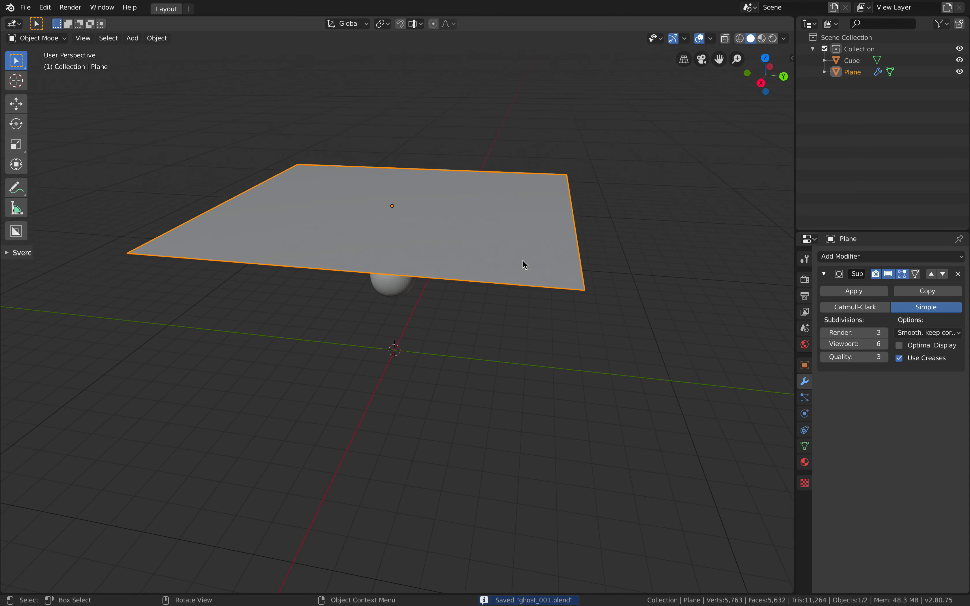
Lower the plane along the Z axis until it hovers just above the ball, and save the file
{"action": "middle_click_drag", "start_coordinate": [463, 232], "coordinate": [587, 200]}
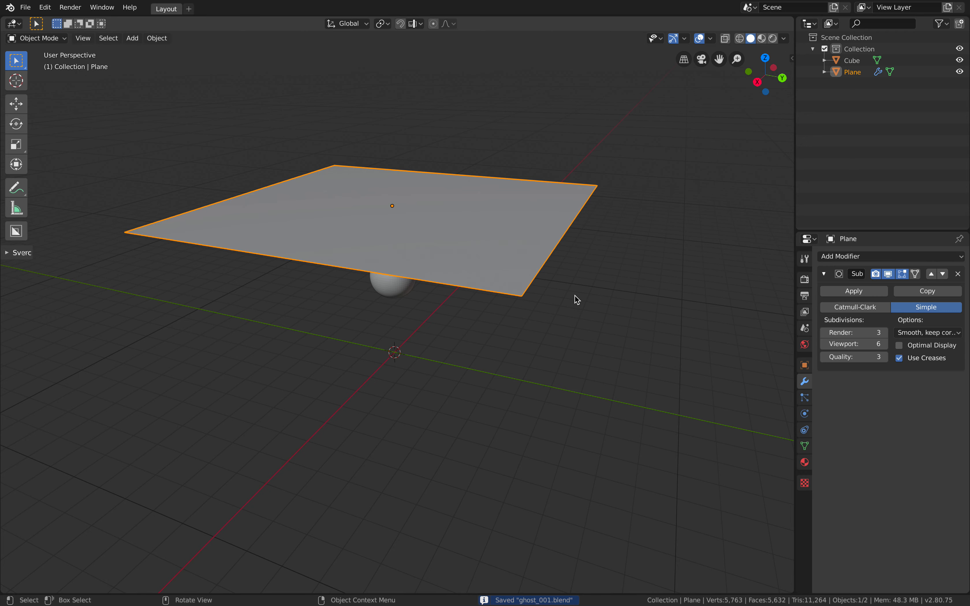
{"action": "middle_click_drag", "start_coordinate": [523, 188], "coordinate": [562, 222]}
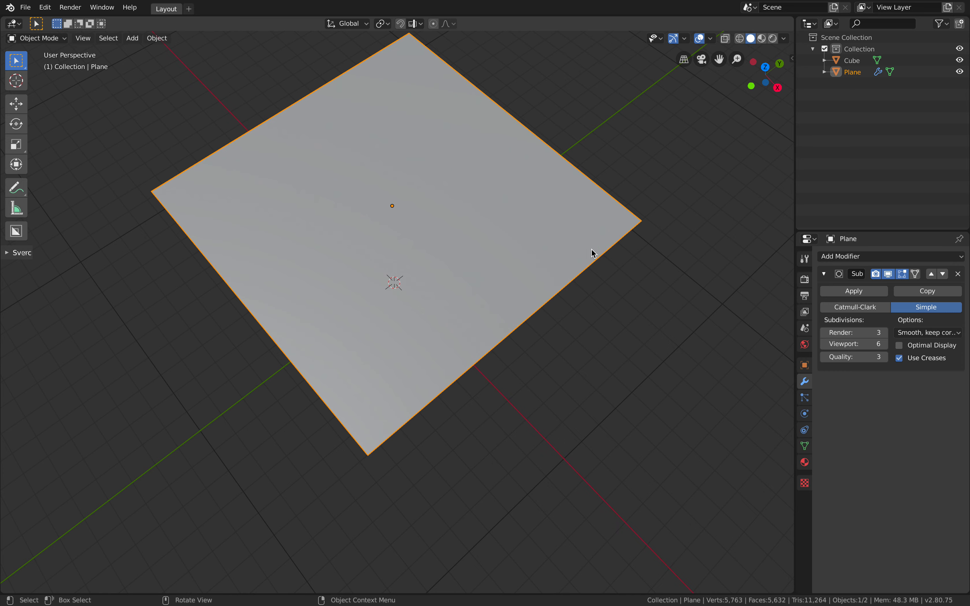
{"action": "middle_click_drag", "start_coordinate": [257, 164], "coordinate": [391, 199]}
{"action": "key", "text": "g"}
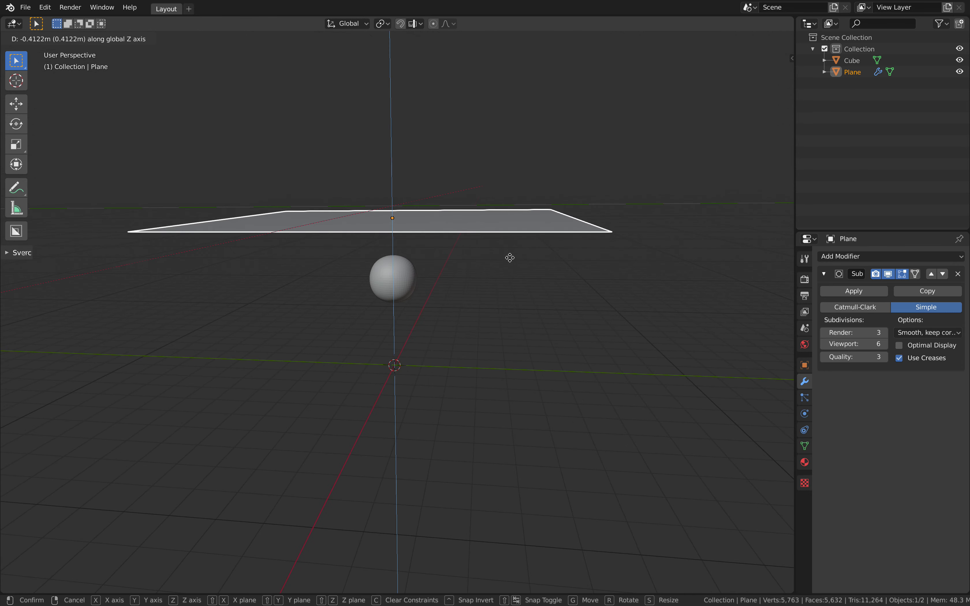
{"action": "left_click", "coordinate": [509, 242]}
{"action": "key", "text": "g"}
{"action": "key", "text": "z"}
{"action": "left_click", "coordinate": [504, 247]}
{"action": "mouse_move", "coordinate": [504, 247]}
{"action": "middle_mouse_down"}
{"action": "mouse_move", "coordinate": [512, 228]}
{"action": "mouse_move", "coordinate": [516, 243]}
{"action": "middle_mouse_up"}
{"action": "key", "text": "ctrl+s"}
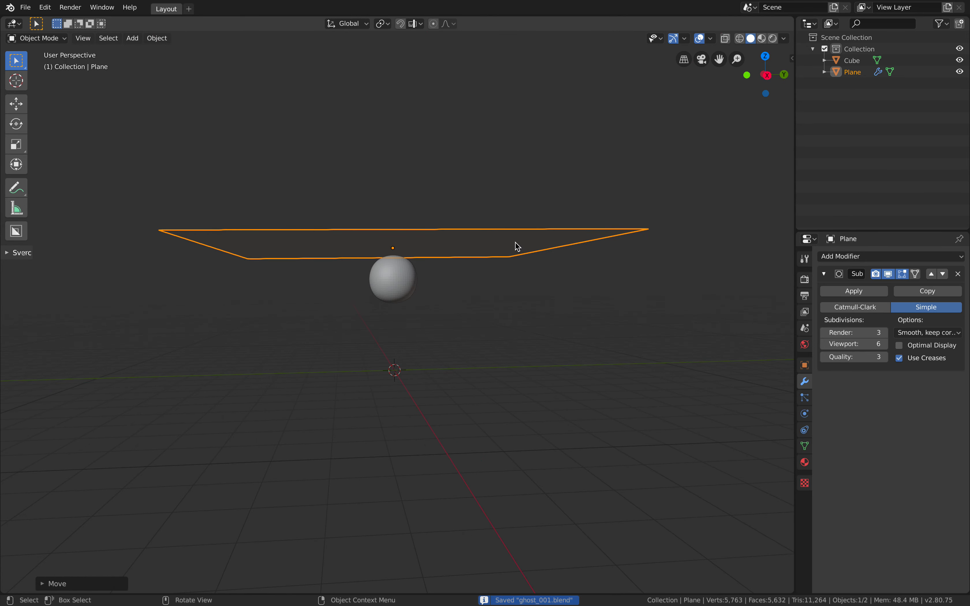
Enable Collision physics on the ball
{"action": "mouse_move", "coordinate": [427, 288]}
{"action": "middle_mouse_down"}
{"action": "mouse_move", "coordinate": [431, 297]}
{"action": "mouse_move", "coordinate": [418, 306]}
{"action": "middle_mouse_up"}
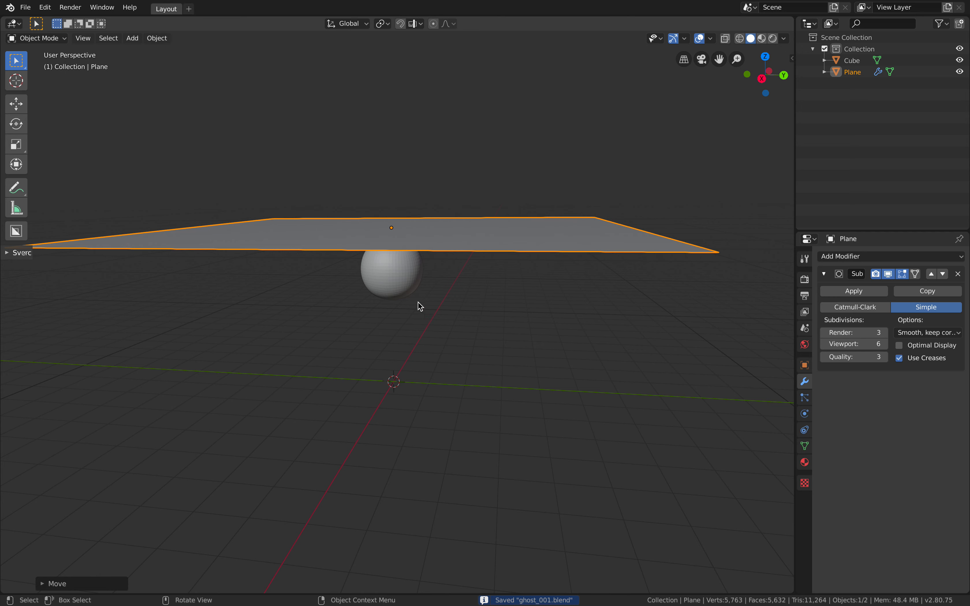
{"action": "left_click", "coordinate": [411, 290]}
{"action": "left_click", "coordinate": [805, 463]}
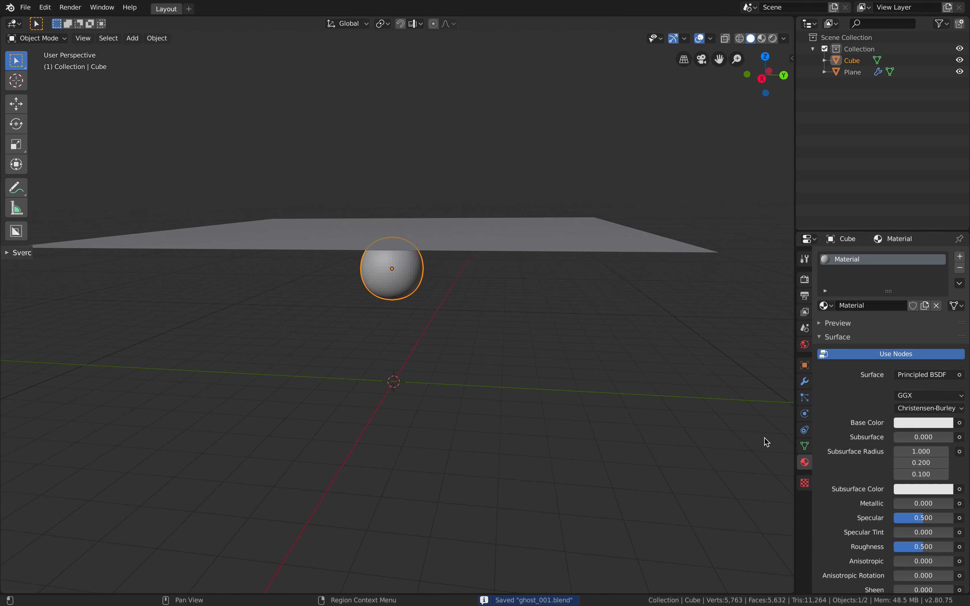
{"action": "left_click", "coordinate": [807, 430]}
{"action": "left_click", "coordinate": [807, 415]}
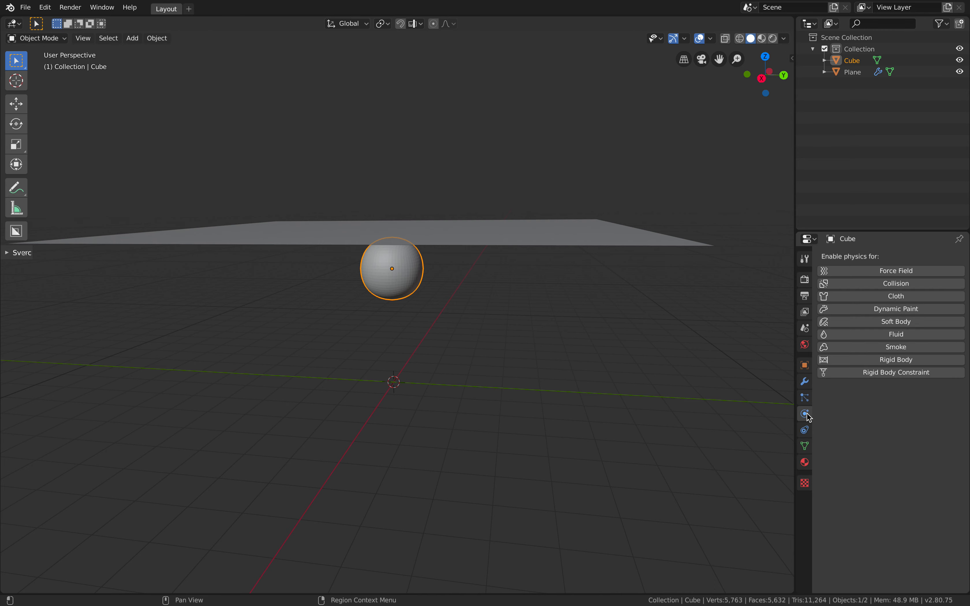
{"action": "left_click", "coordinate": [870, 283]}
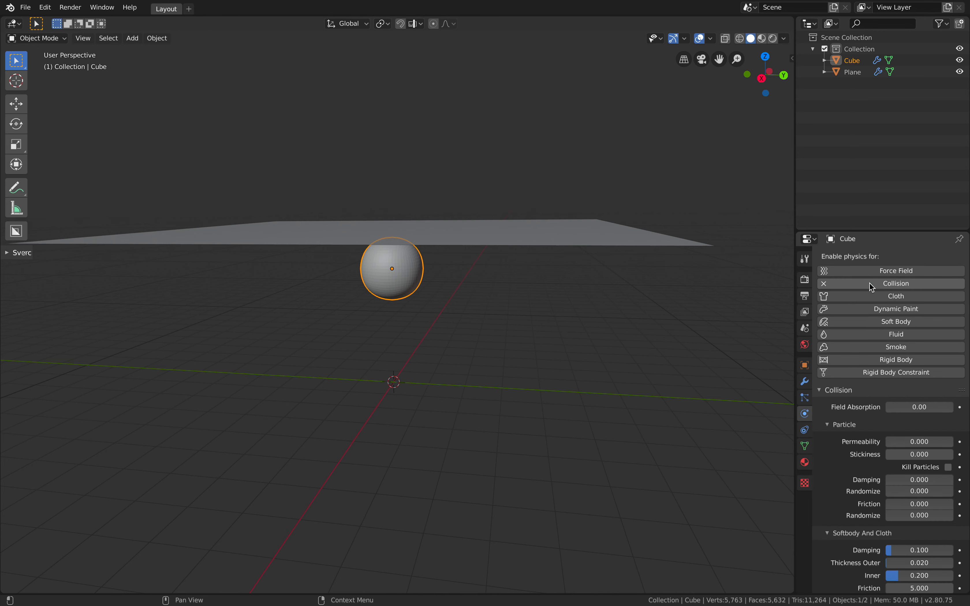
Enable Cloth physics on the plane
{"action": "left_click", "coordinate": [611, 238]}
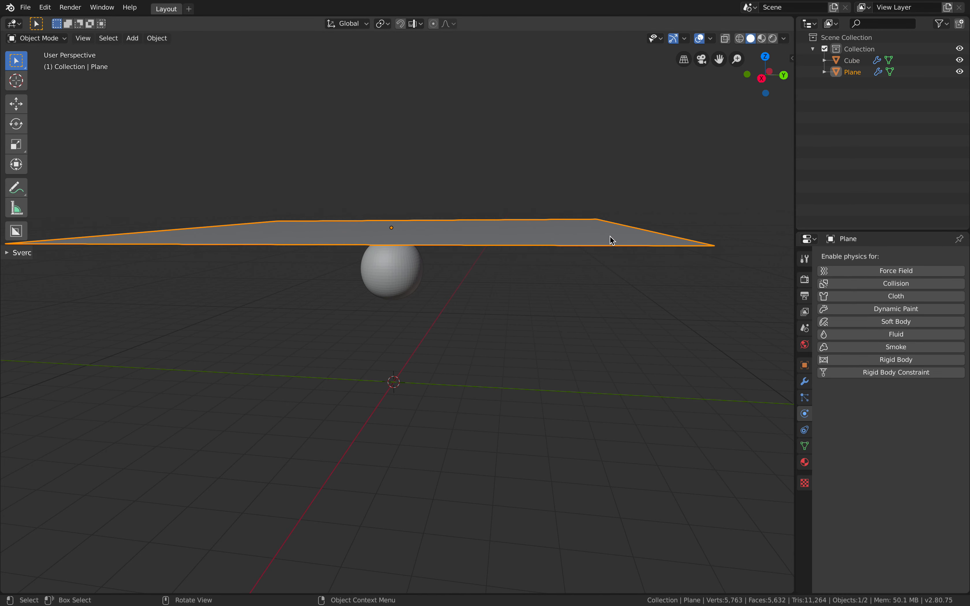
{"action": "left_click", "coordinate": [878, 298]}
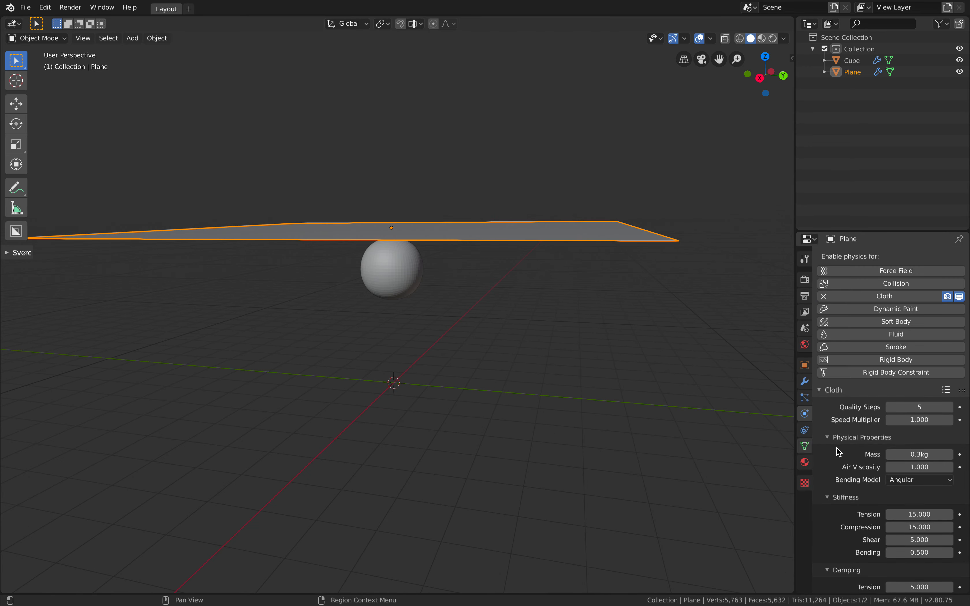
{"action": "scroll", "coordinate": [839, 452], "scroll_direction": "down", "scroll_amount": 3}
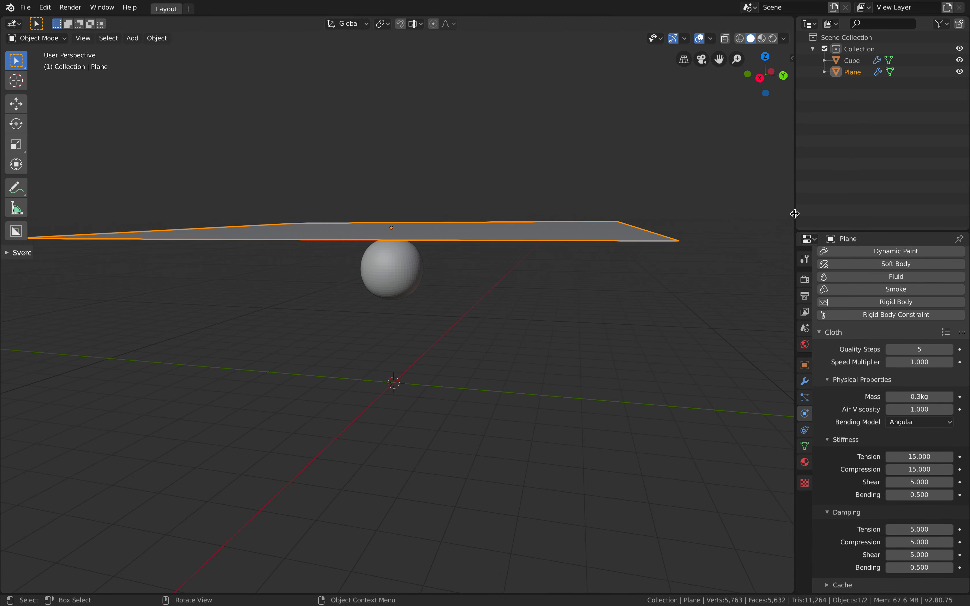
Widen the Properties editor and expand the plane's cloth Collisions settings
{"action": "left_click_drag", "start_coordinate": [795, 214], "coordinate": [752, 214]}
{"action": "scroll", "coordinate": [854, 339], "scroll_direction": "up", "scroll_amount": 3}
{"action": "scroll", "coordinate": [848, 373], "scroll_direction": "down", "scroll_amount": 3}
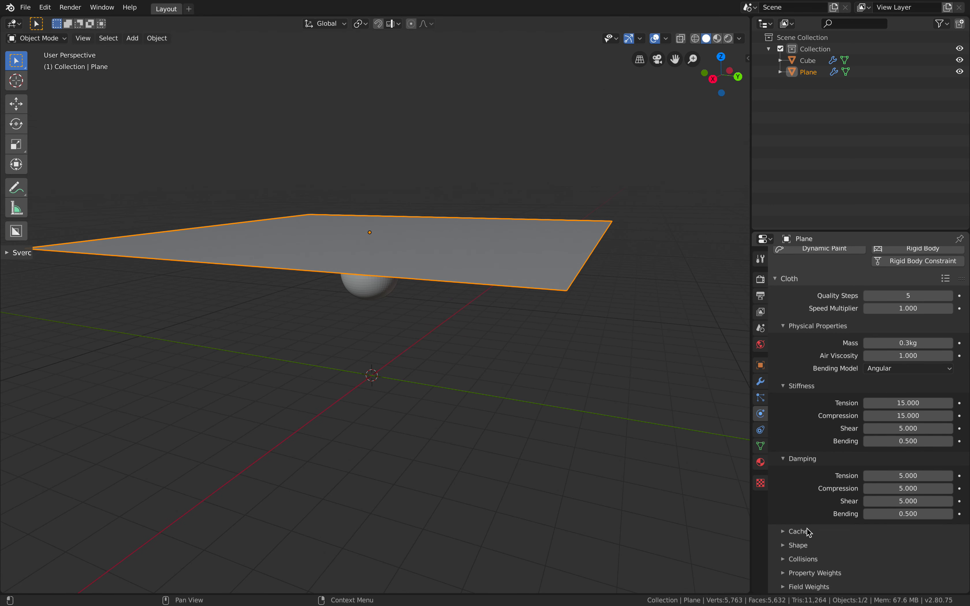
{"action": "left_click", "coordinate": [817, 557]}
{"action": "scroll", "coordinate": [857, 534], "scroll_direction": "down", "scroll_amount": 8}
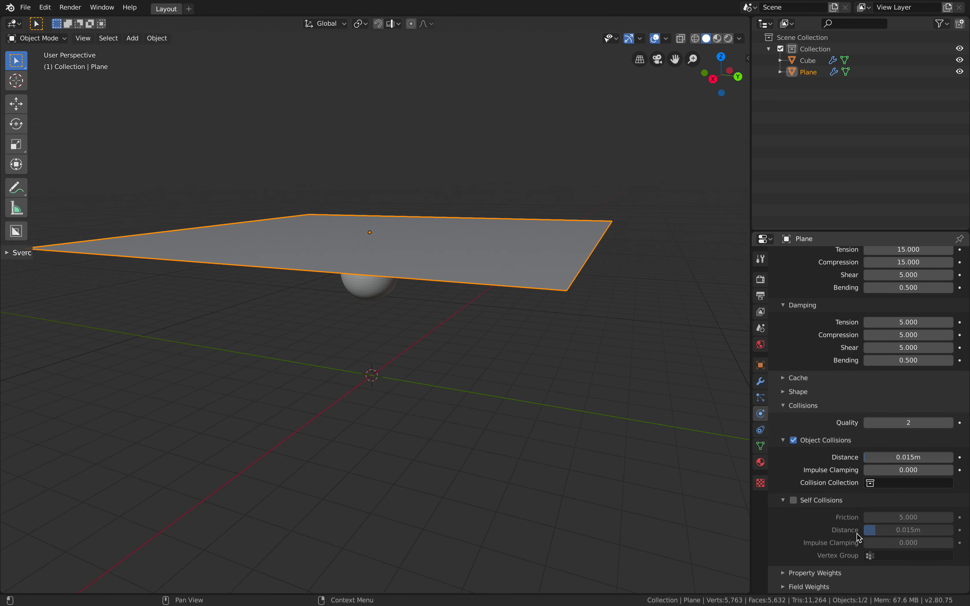
{"action": "middle_click_drag", "start_coordinate": [625, 373], "coordinate": [636, 369]}
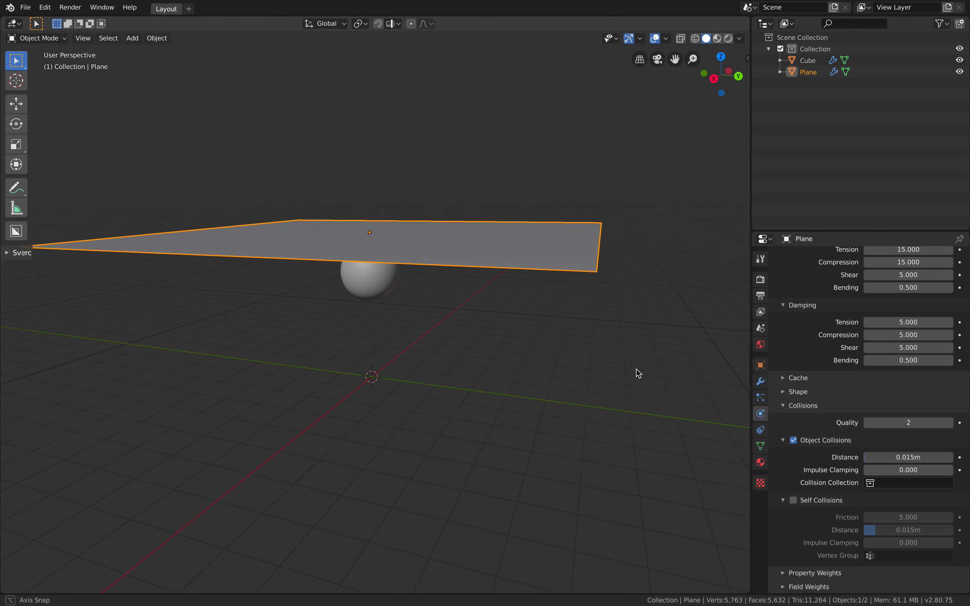
Enable Self Collisions in the plane's cloth settings and save the file
{"action": "left_click", "coordinate": [794, 501]}
{"action": "middle_click_drag", "start_coordinate": [541, 377], "coordinate": [533, 370]}
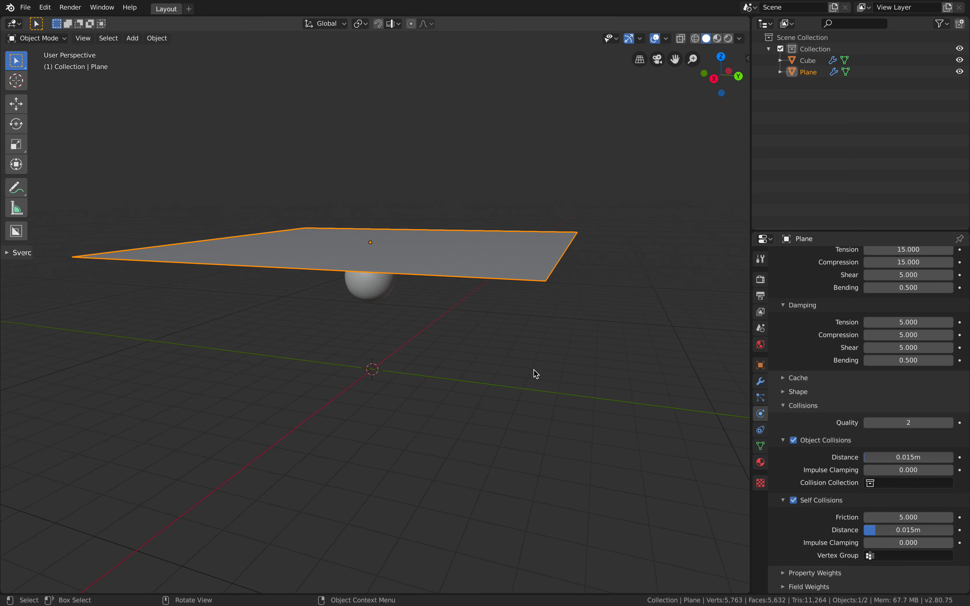
{"action": "key", "text": "ctrl+s"}
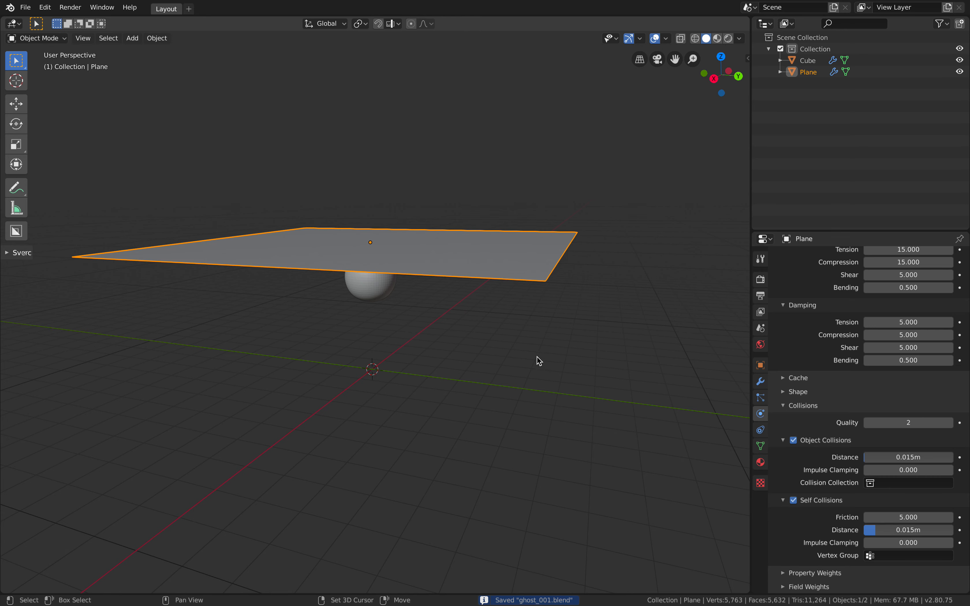
Add a cube at the scene's origin and scale it up until its top reaches the ball
{"action": "middle_click_drag", "start_coordinate": [537, 356], "coordinate": [558, 347]}
{"action": "key", "text": "shift+a"}
{"action": "mouse_move", "coordinate": [535, 345]}
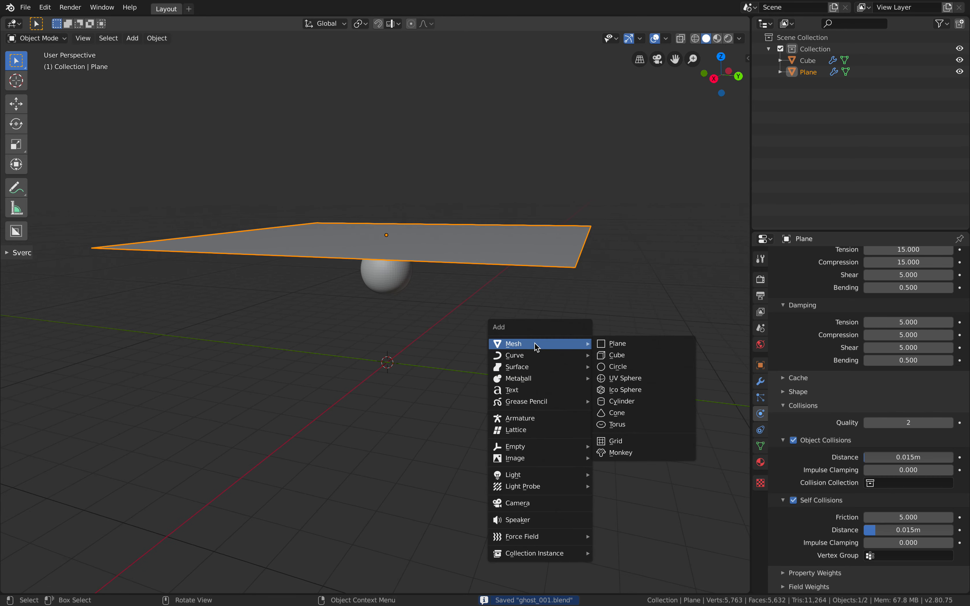
{"action": "left_click", "coordinate": [641, 354]}
{"action": "key", "text": "s"}
{"action": "left_click", "coordinate": [606, 385]}
{"action": "middle_click_drag", "start_coordinate": [606, 385], "coordinate": [525, 363]}
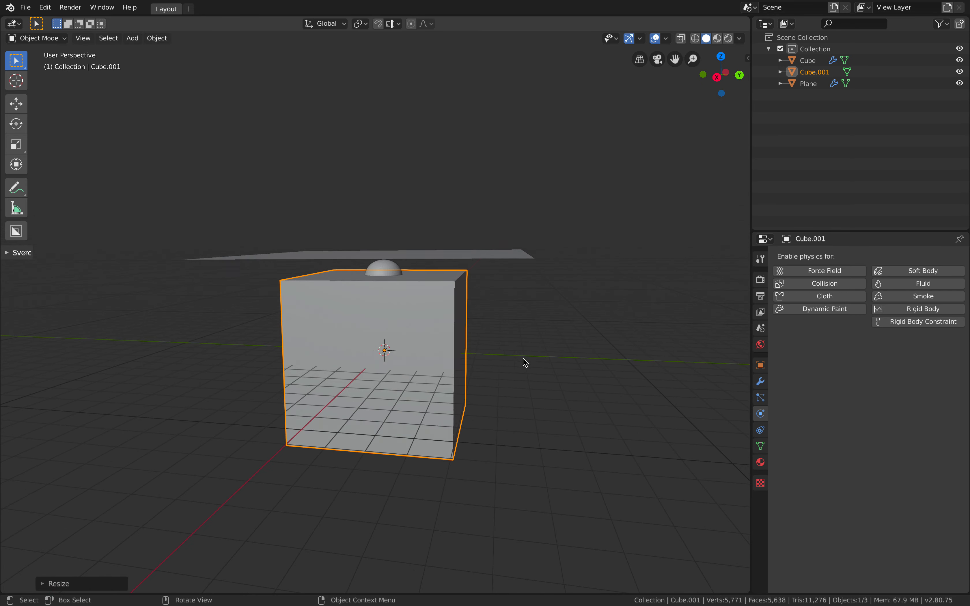
Flatten the new cube along Z and widen it along X and Y into a broad floor slab under the ball
{"action": "left_click", "coordinate": [16, 145]}
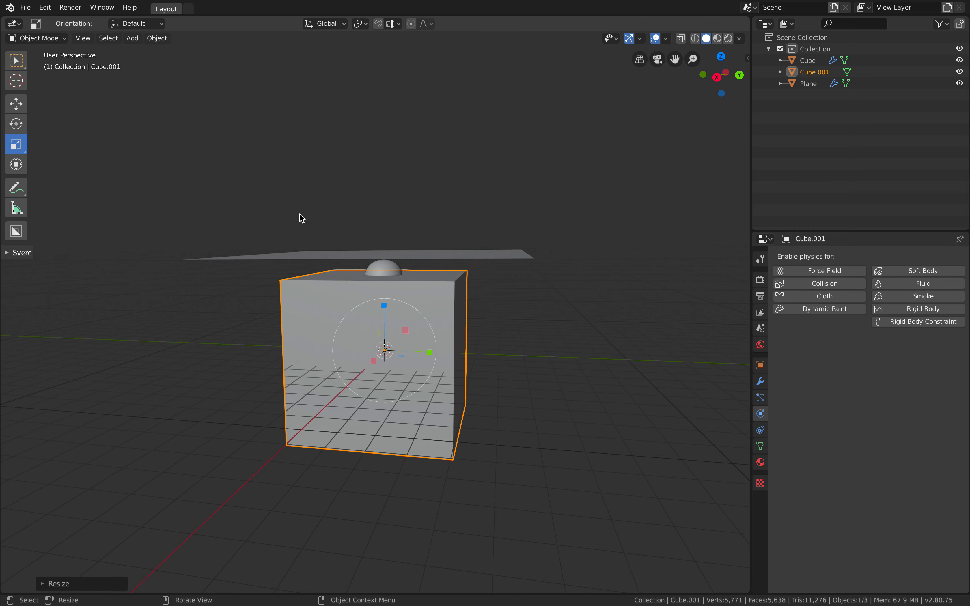
{"action": "left_click_drag", "start_coordinate": [385, 305], "coordinate": [386, 349]}
{"action": "mouse_move", "coordinate": [403, 308]}
{"action": "middle_mouse_down"}
{"action": "mouse_move", "coordinate": [466, 314]}
{"action": "mouse_move", "coordinate": [384, 313]}
{"action": "middle_mouse_up"}
{"action": "left_click_drag", "start_coordinate": [384, 305], "coordinate": [398, 264], "text": "shift"}
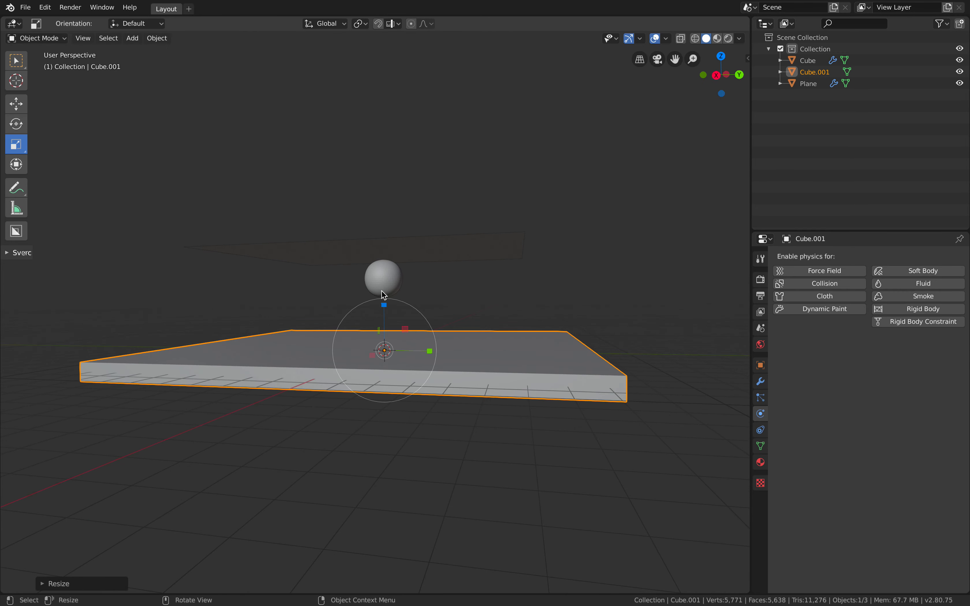
Lower the floor slab slightly along the Z axis and save the file
{"action": "middle_click_drag", "start_coordinate": [381, 290], "coordinate": [386, 289]}
{"action": "left_click", "coordinate": [23, 106]}
{"action": "left_click_drag", "start_coordinate": [384, 306], "coordinate": [384, 310]}
{"action": "middle_click_drag", "start_coordinate": [541, 275], "coordinate": [496, 272]}
{"action": "key", "text": "ctrl+s"}
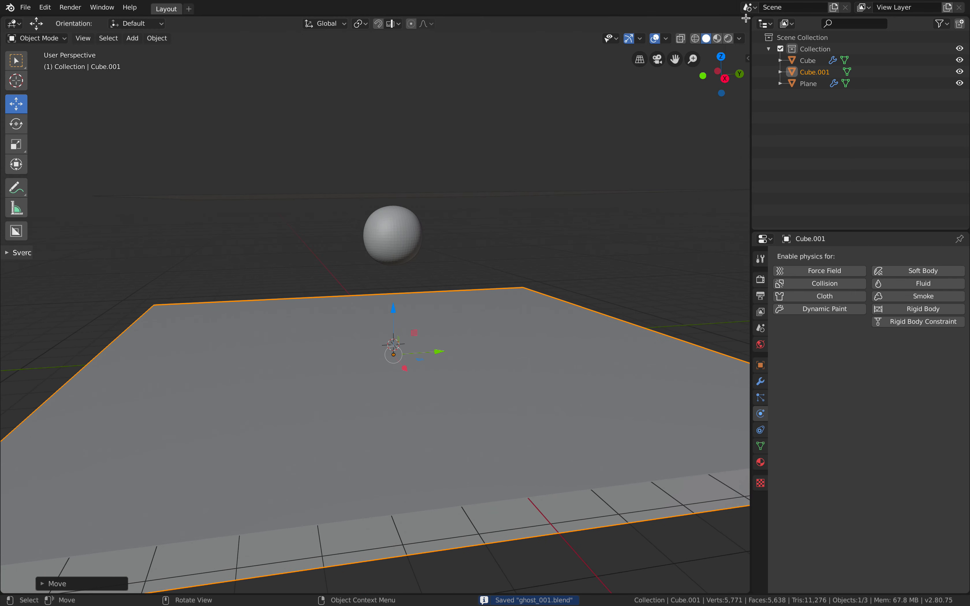
Split off a strip beneath the 3D viewport and make it a Timeline editor
{"action": "left_click_drag", "start_coordinate": [746, 18], "coordinate": [717, 501]}
{"action": "left_click", "coordinate": [15, 511]}
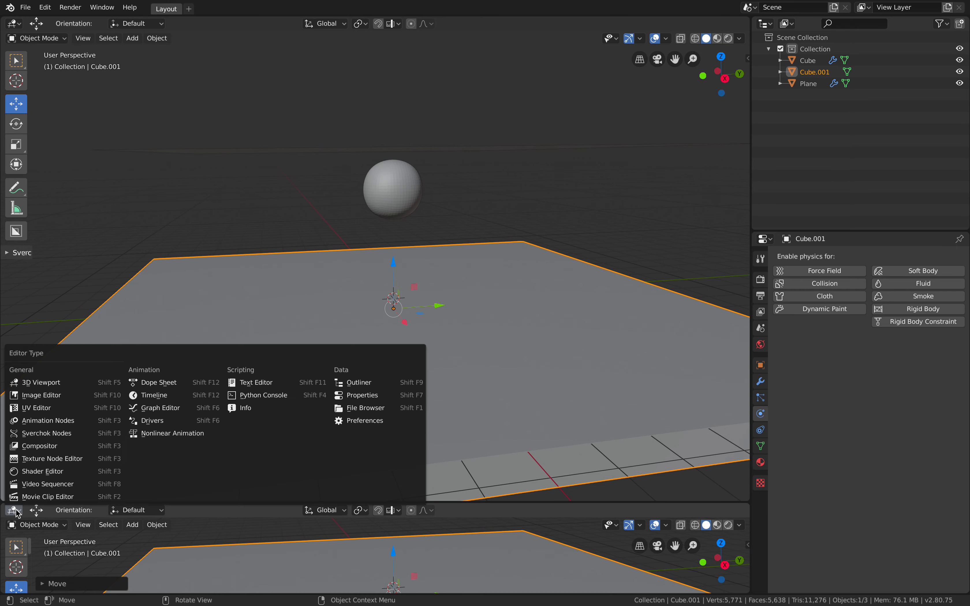
{"action": "left_click", "coordinate": [162, 397]}
Play the cloth simulation from the first frame to check the drape, stop it, and return to frame 1
{"action": "left_click", "coordinate": [346, 510]}
{"action": "left_click", "coordinate": [384, 513]}
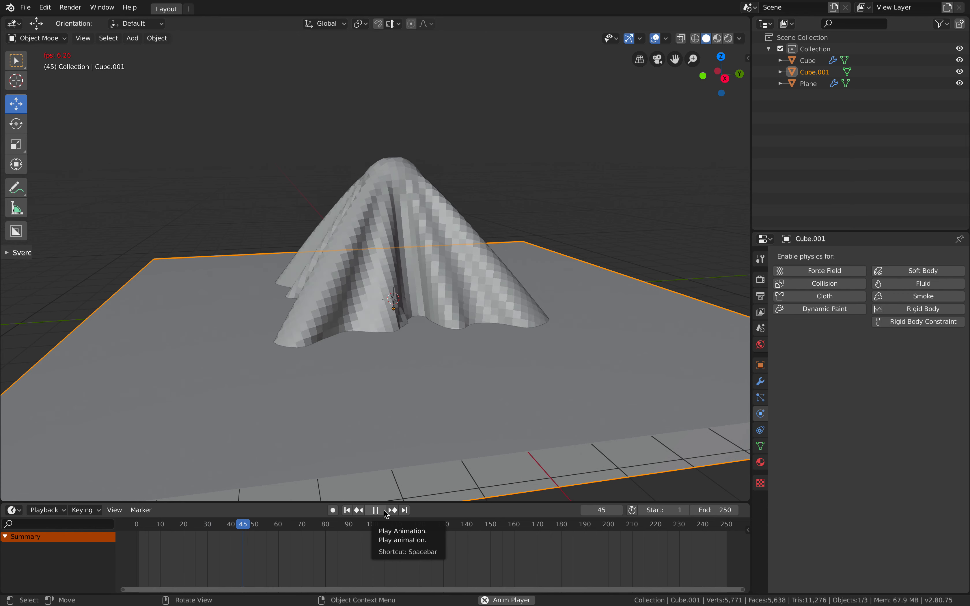
{"action": "left_click", "coordinate": [375, 511]}
{"action": "left_click", "coordinate": [347, 510]}
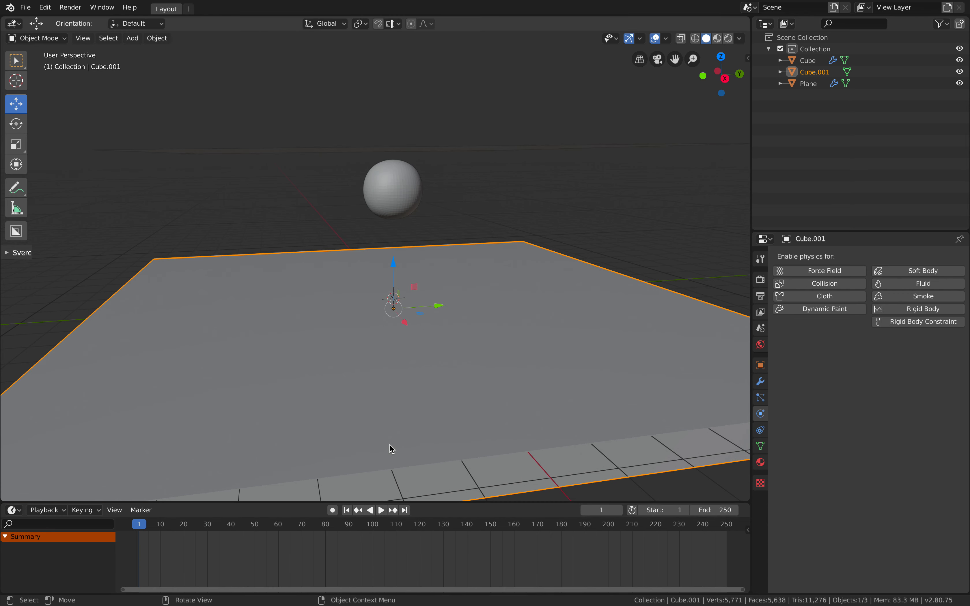
Enable Collision physics on the floor slab and run the cloth simulation to frame 159, saving the file
{"action": "left_click", "coordinate": [837, 289]}
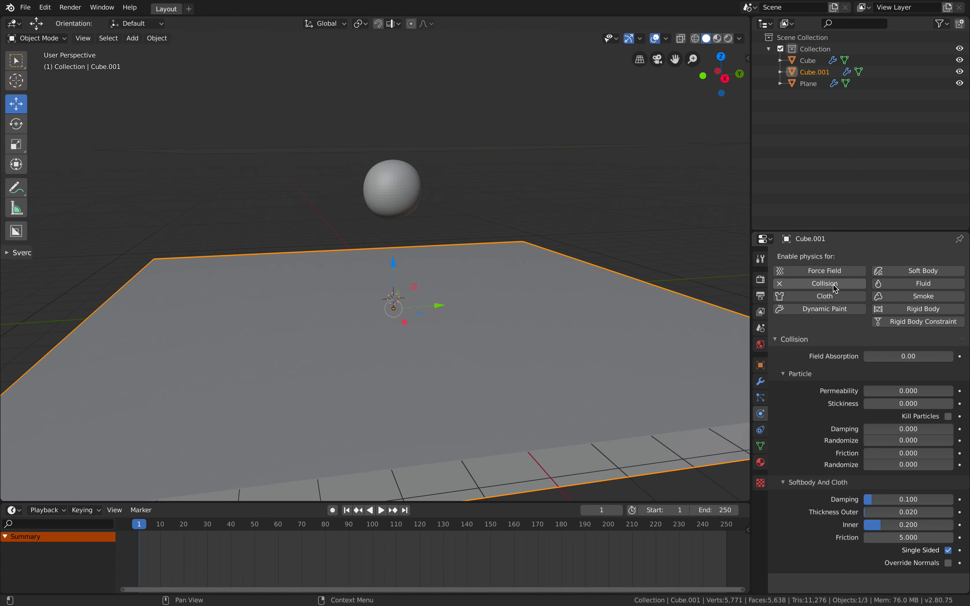
{"action": "left_click", "coordinate": [382, 511]}
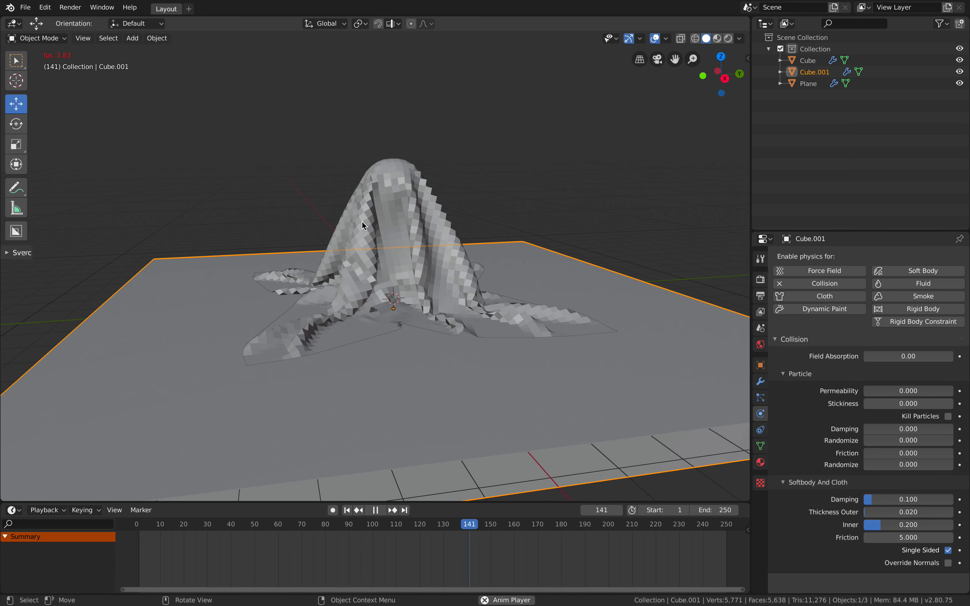
{"action": "left_click", "coordinate": [378, 510]}
{"action": "middle_click_drag", "start_coordinate": [184, 219], "coordinate": [378, 233]}
{"action": "left_click", "coordinate": [25, 7]}
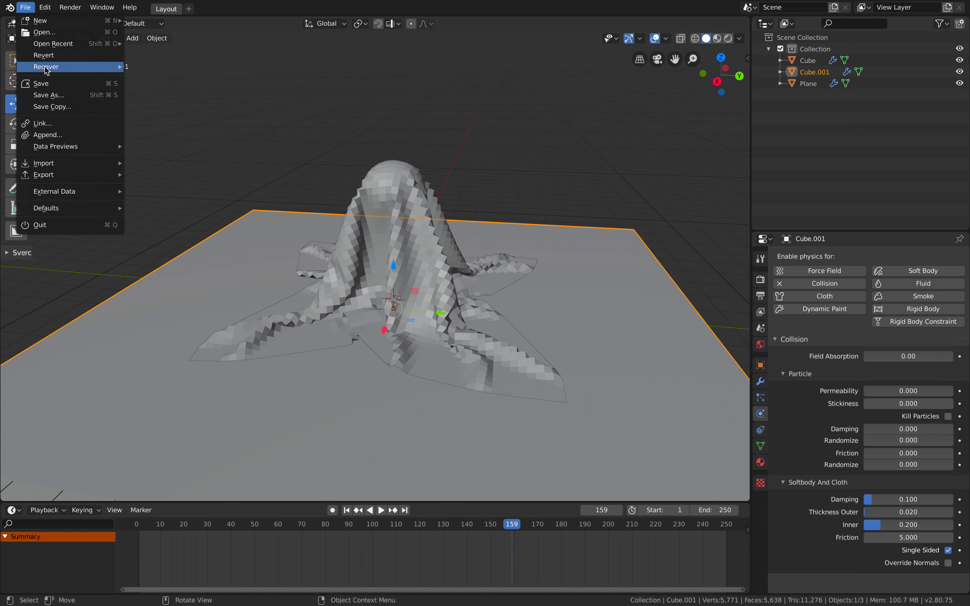
Try applying the plane's Cloth modifier as a shape key and setting the Cloth key's value to 0.103
{"action": "left_click", "coordinate": [761, 383]}
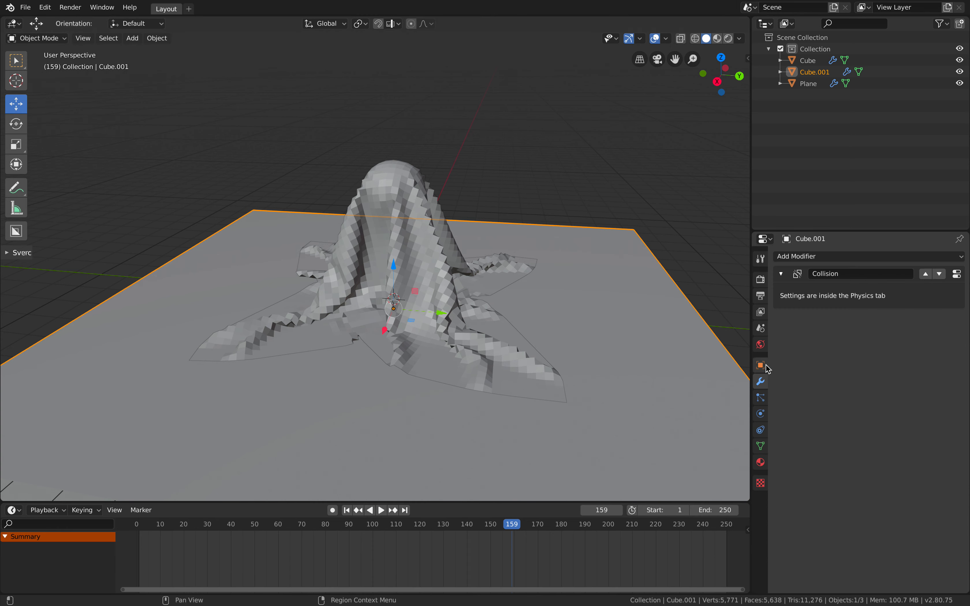
{"action": "left_click", "coordinate": [469, 259]}
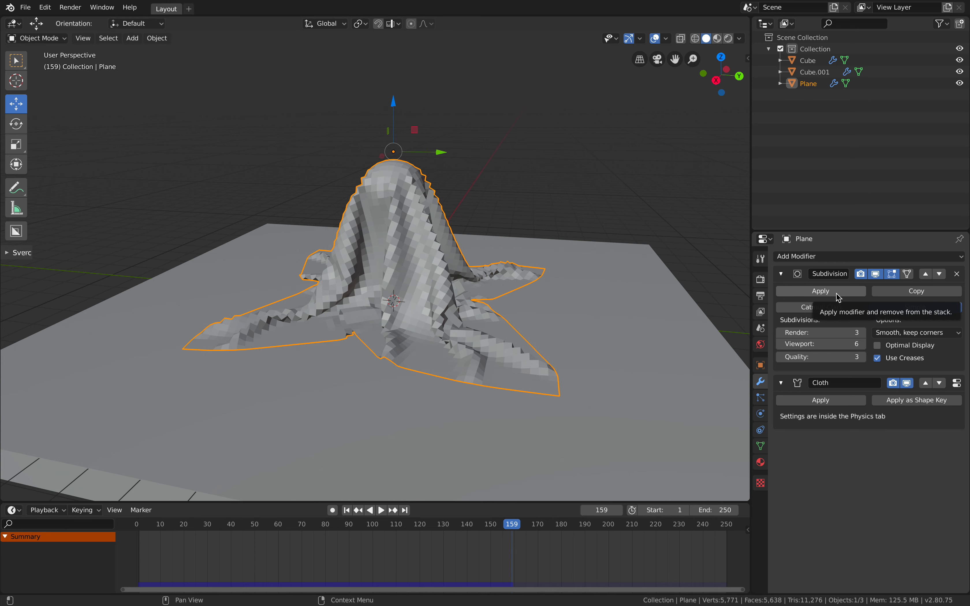
{"action": "left_click", "coordinate": [907, 399]}
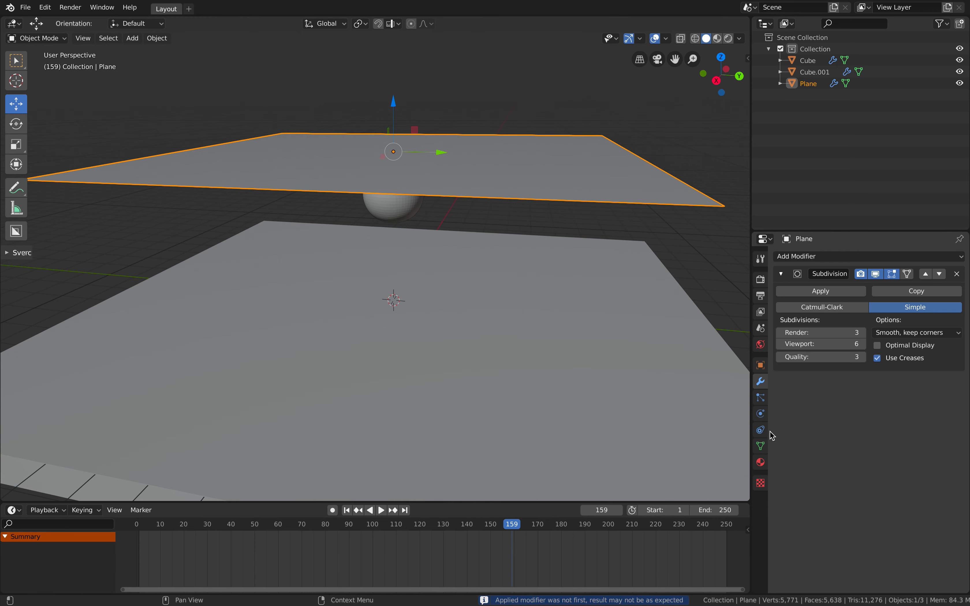
{"action": "left_click", "coordinate": [763, 447]}
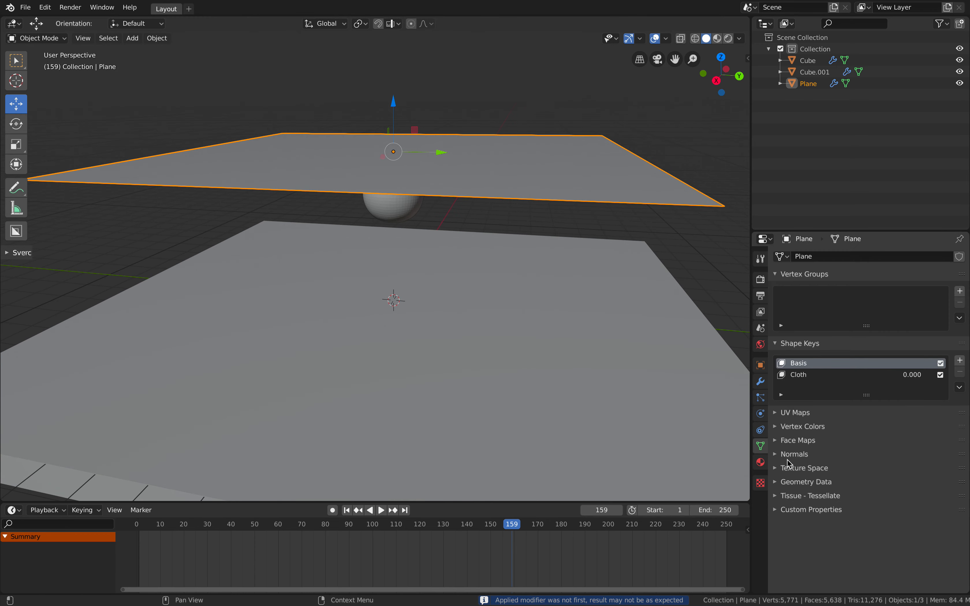
{"action": "mouse_move", "coordinate": [912, 374]}
{"action": "left_mouse_down"}
{"action": "mouse_move", "coordinate": [922, 374]}
{"action": "mouse_move", "coordinate": [910, 375]}
{"action": "left_mouse_up"}
{"action": "left_click", "coordinate": [346, 510]}
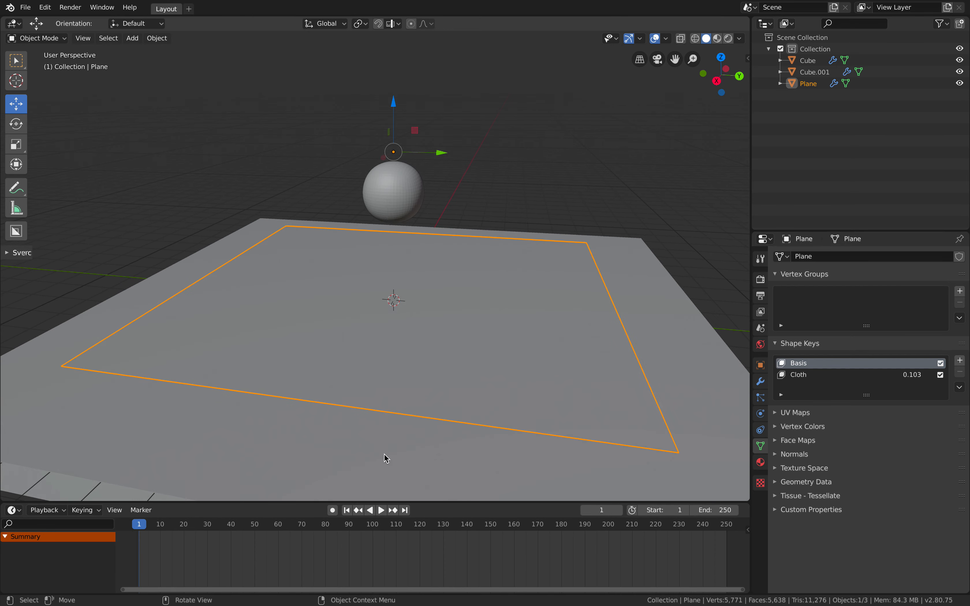
Reopen ghost_001.blend and discard the unsaved changes
{"action": "left_click", "coordinate": [27, 9]}
{"action": "mouse_move", "coordinate": [69, 48]}
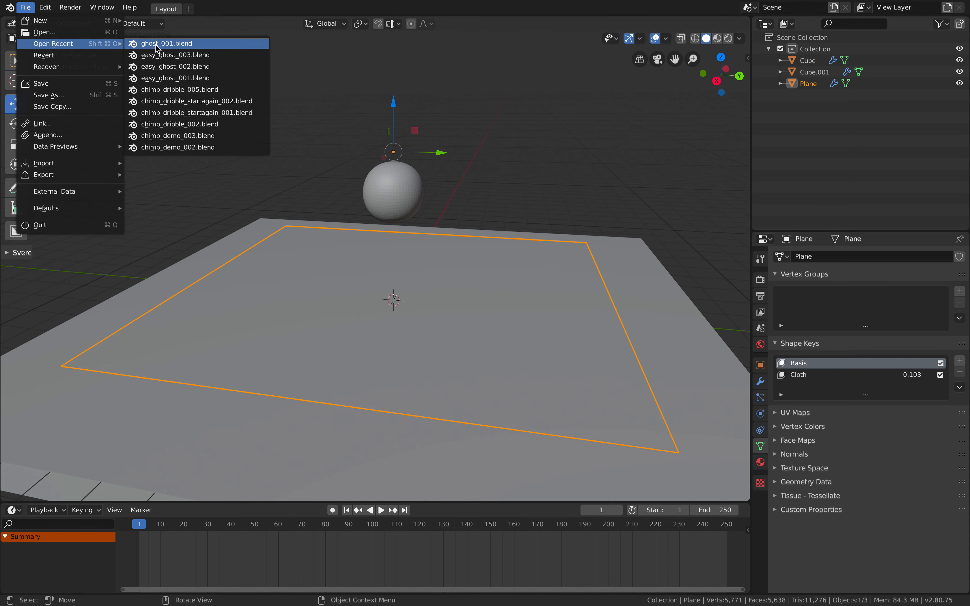
{"action": "left_click", "coordinate": [158, 44]}
{"action": "left_click", "coordinate": [374, 319]}
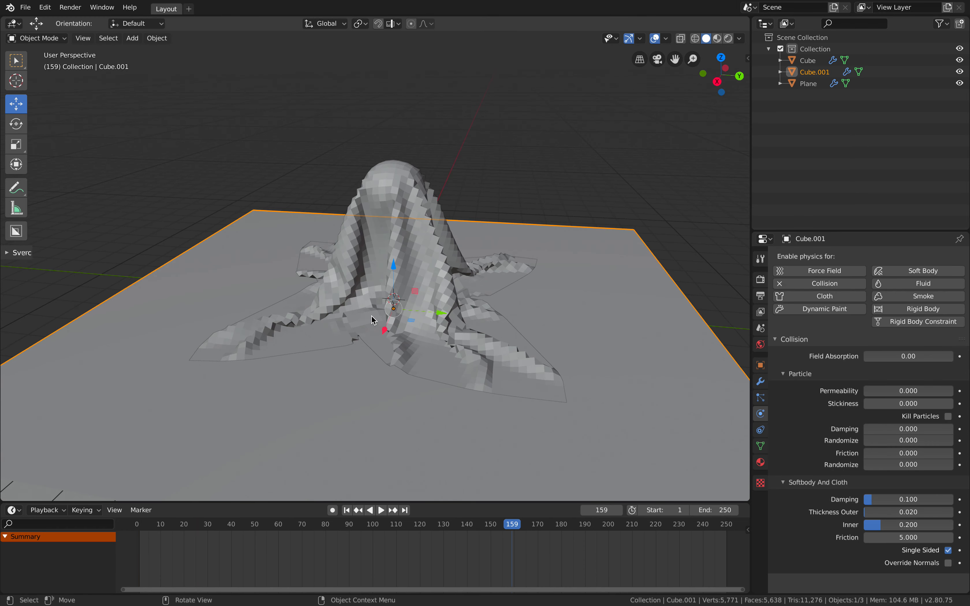
Save the scene as a new version named ghost_002.blend
{"action": "left_click", "coordinate": [25, 7]}
{"action": "left_click", "coordinate": [73, 96]}
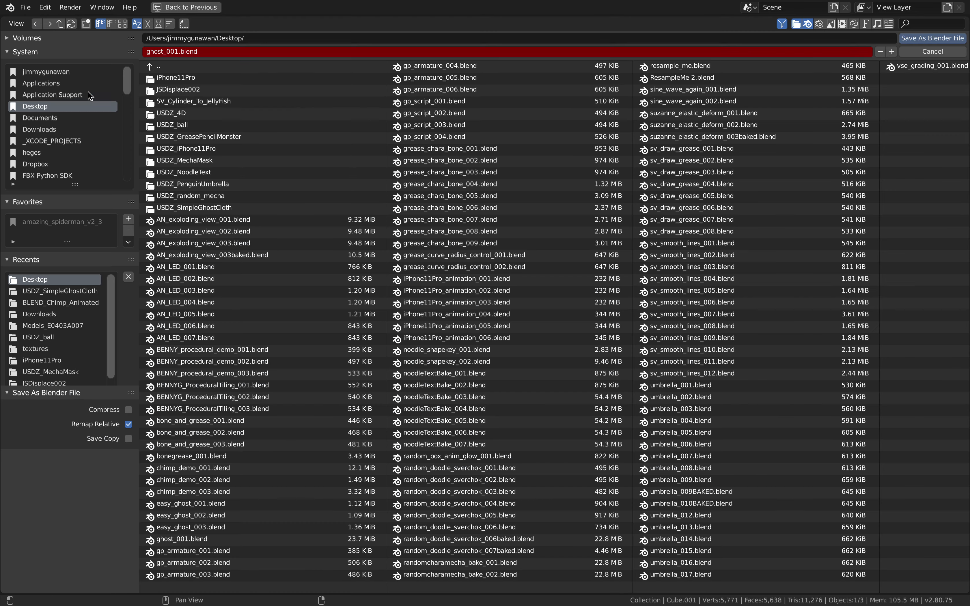
{"action": "left_click", "coordinate": [932, 38]}
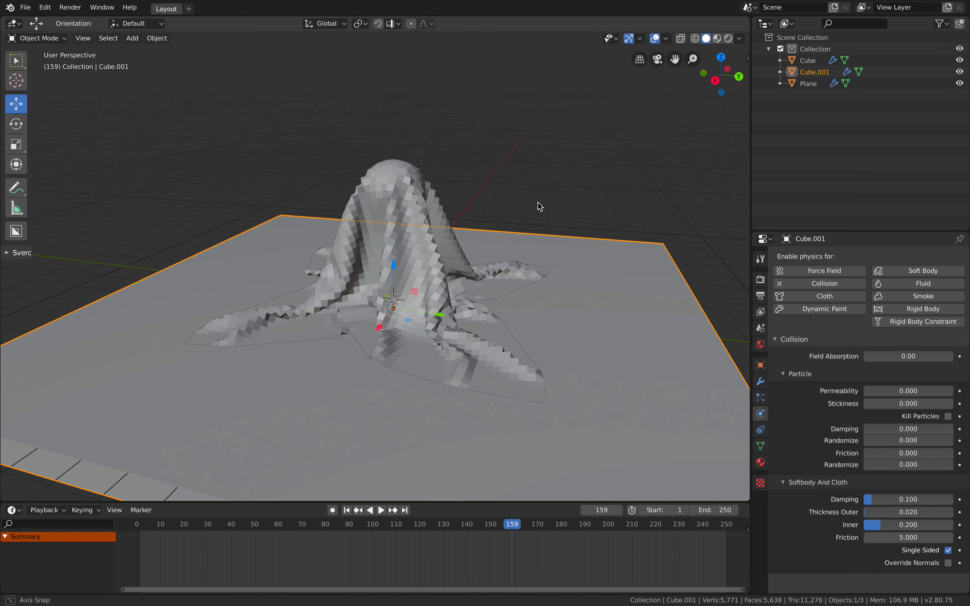
Apply the plane's Subdivision modifier and apply its Cloth modifier as a shape key
{"action": "left_click", "coordinate": [760, 382]}
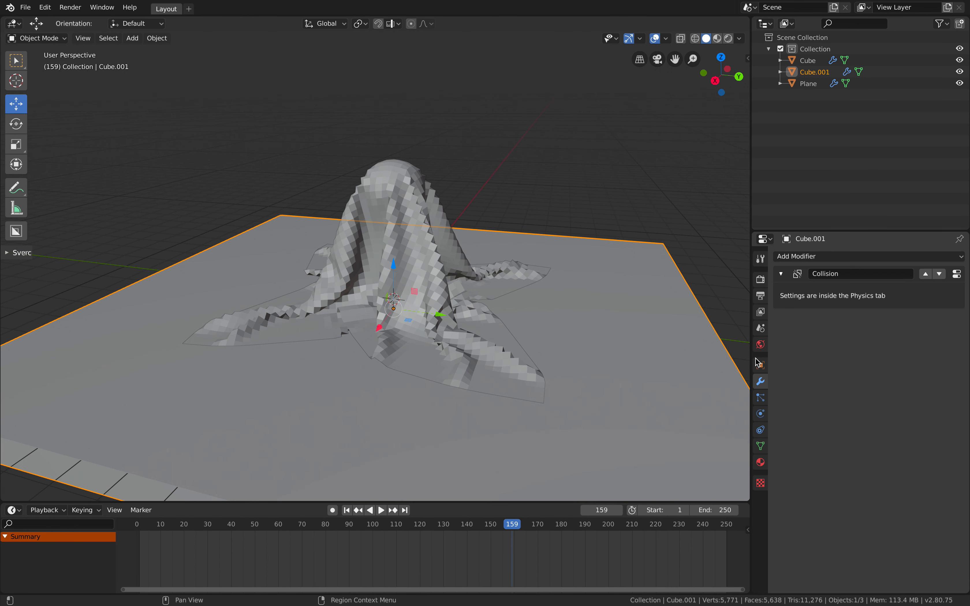
{"action": "left_click", "coordinate": [448, 232]}
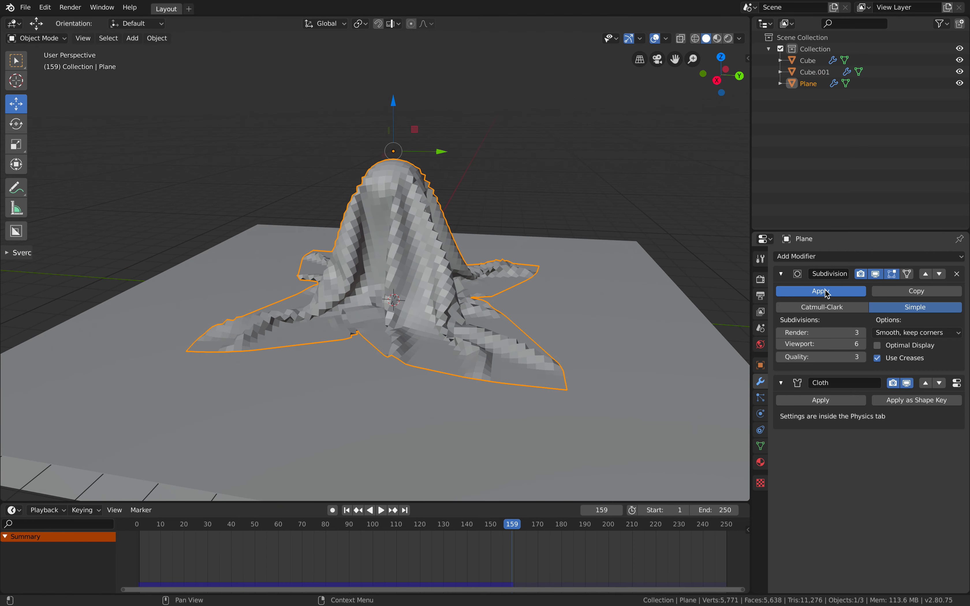
{"action": "left_click", "coordinate": [893, 292]}
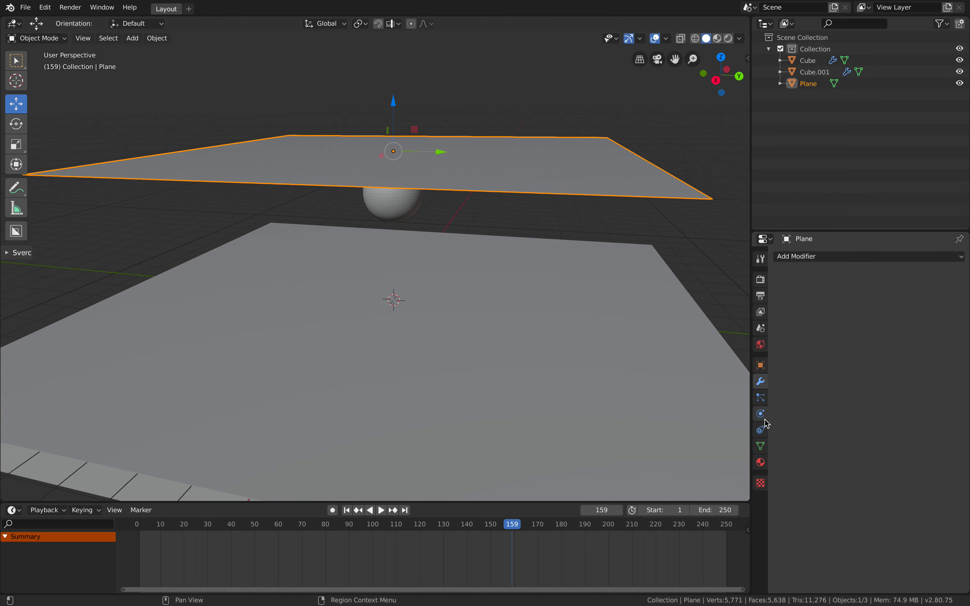
Set the plane's Cloth shape key value to 1.000
{"action": "left_click", "coordinate": [761, 445]}
{"action": "left_click_drag", "start_coordinate": [910, 379], "coordinate": [946, 378]}
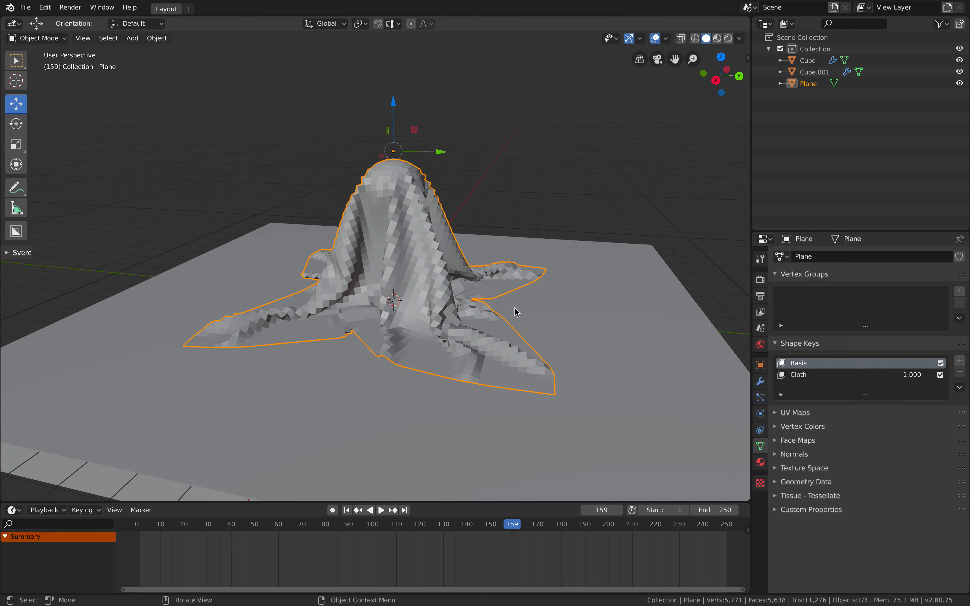
{"action": "middle_click_drag", "start_coordinate": [513, 309], "coordinate": [462, 208]}
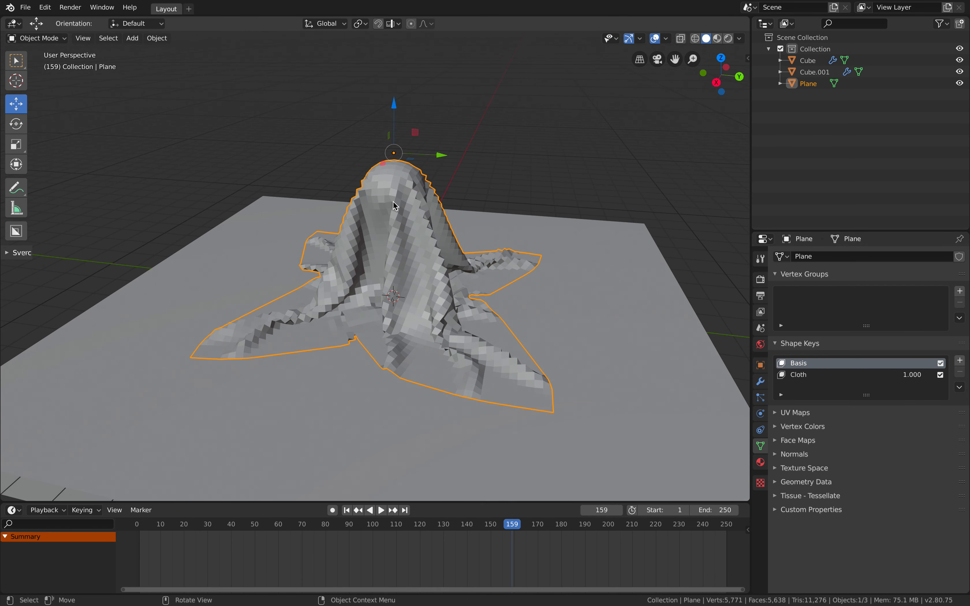
Shade the draped cloth smooth and examine its folds up close
{"action": "right_click", "coordinate": [417, 198]}
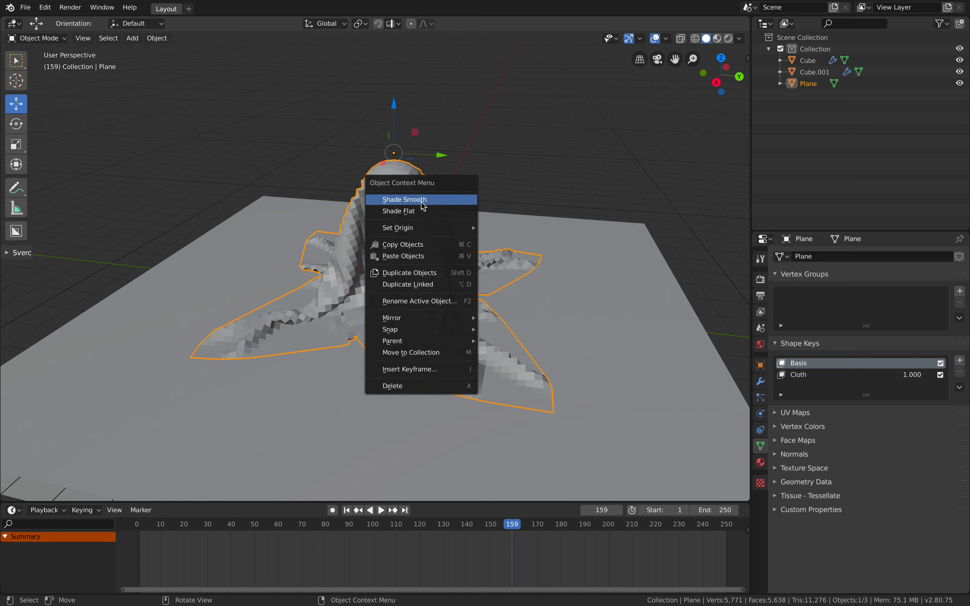
{"action": "left_click", "coordinate": [423, 200]}
{"action": "mouse_move", "coordinate": [504, 186]}
{"action": "middle_mouse_down"}
{"action": "mouse_move", "coordinate": [461, 194]}
{"action": "mouse_move", "coordinate": [482, 192]}
{"action": "middle_mouse_up"}
{"action": "left_click", "coordinate": [464, 197]}
{"action": "middle_click_drag", "start_coordinate": [417, 190], "coordinate": [402, 195]}
{"action": "left_click", "coordinate": [402, 195]}
{"action": "scroll", "coordinate": [461, 185], "scroll_direction": "down", "scroll_amount": 1}
{"action": "middle_click_drag", "start_coordinate": [458, 185], "coordinate": [456, 187]}
Add a level 2 Subdivision Surface modifier to the draped cloth and save the file
{"action": "key", "text": "ctrl"}
{"action": "key", "text": "ctrl+2"}
{"action": "mouse_move", "coordinate": [440, 210]}
{"action": "middle_mouse_down"}
{"action": "mouse_move", "coordinate": [294, 213]}
{"action": "mouse_move", "coordinate": [398, 234]}
{"action": "mouse_move", "coordinate": [449, 202]}
{"action": "middle_mouse_up"}
{"action": "middle_click_drag", "start_coordinate": [524, 195], "coordinate": [489, 183]}
{"action": "key", "text": "ctrl+s"}
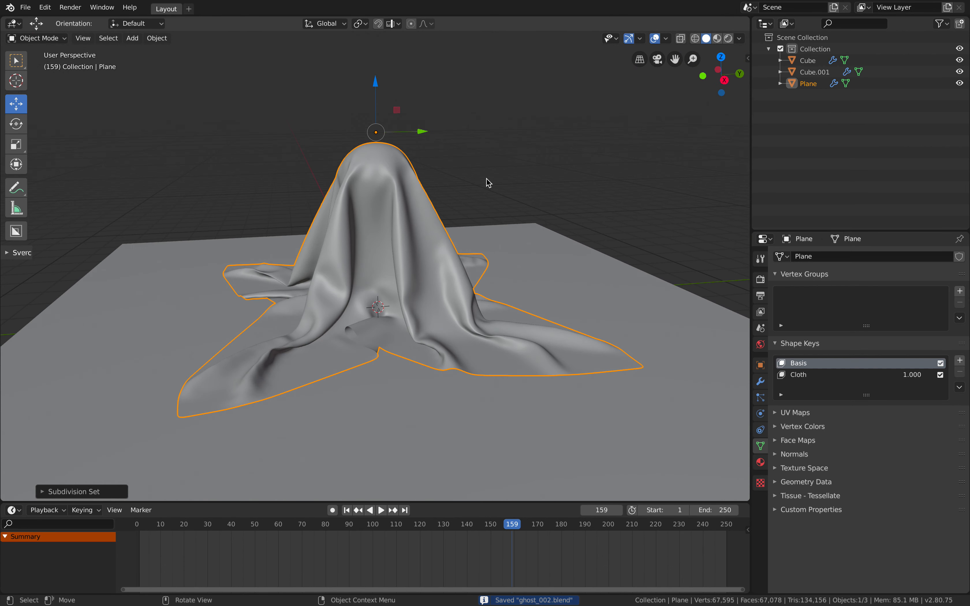
Switch the 3D viewport to the front view of the draped ghost
{"action": "left_click", "coordinate": [50, 39]}
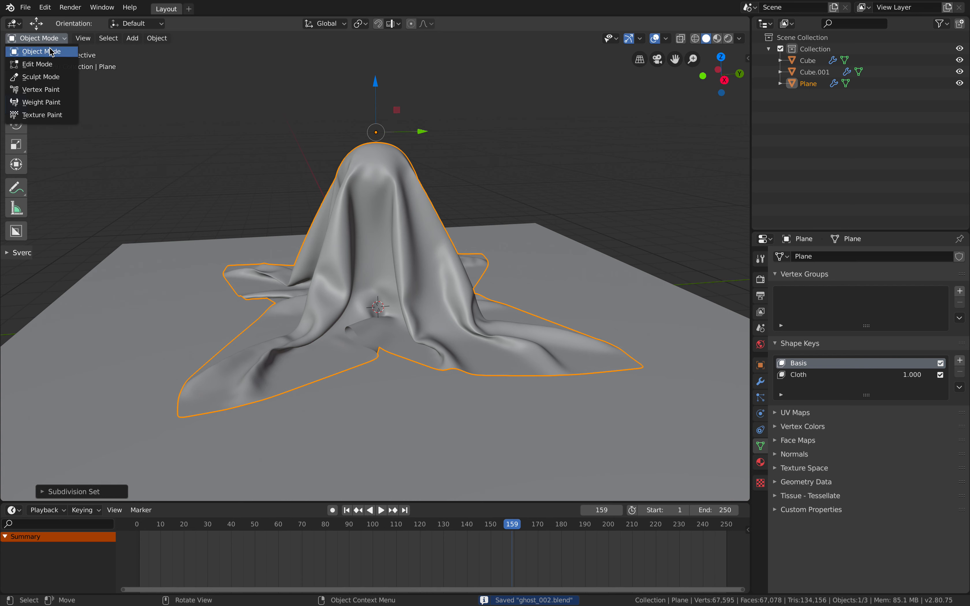
{"action": "left_click", "coordinate": [50, 50]}
{"action": "left_click", "coordinate": [83, 38]}
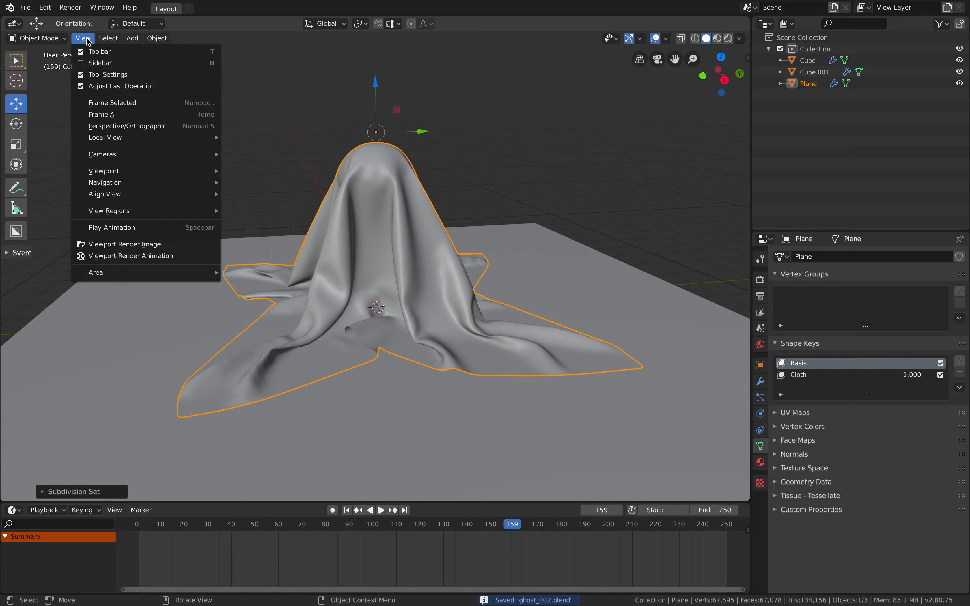
{"action": "mouse_move", "coordinate": [144, 191]}
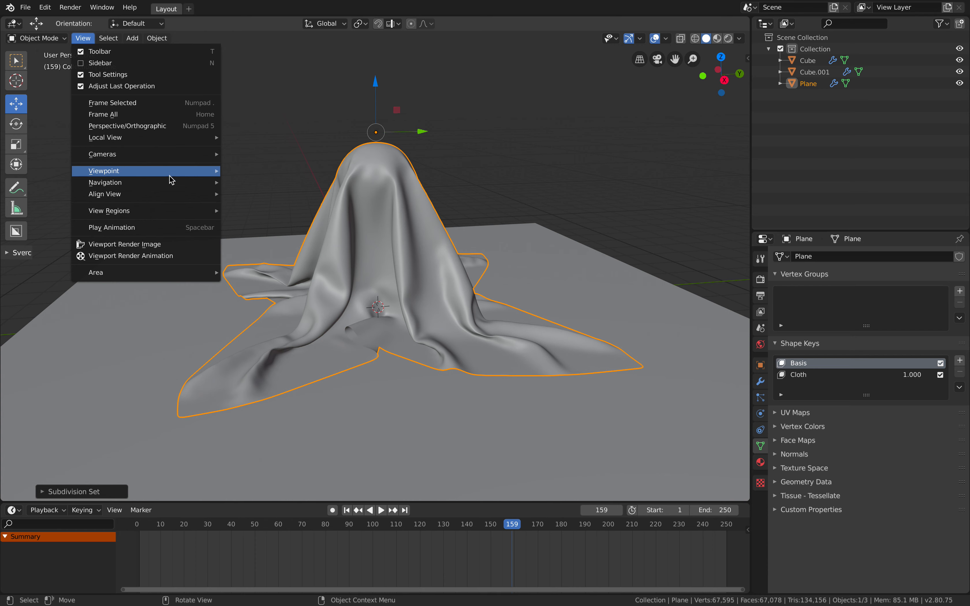
{"action": "middle_click_drag", "start_coordinate": [377, 170], "coordinate": [282, 167]}
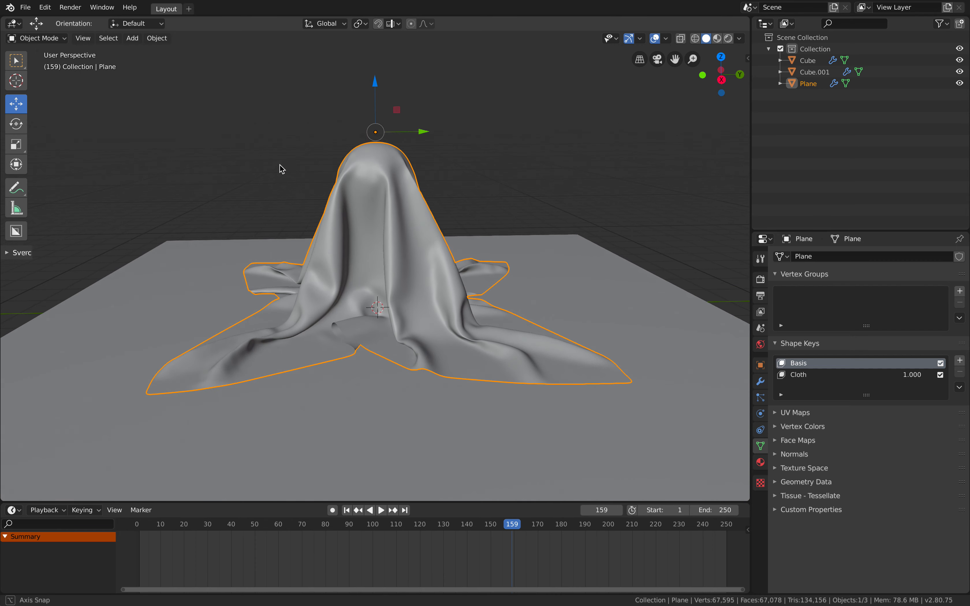
{"action": "key", "text": "grave"}
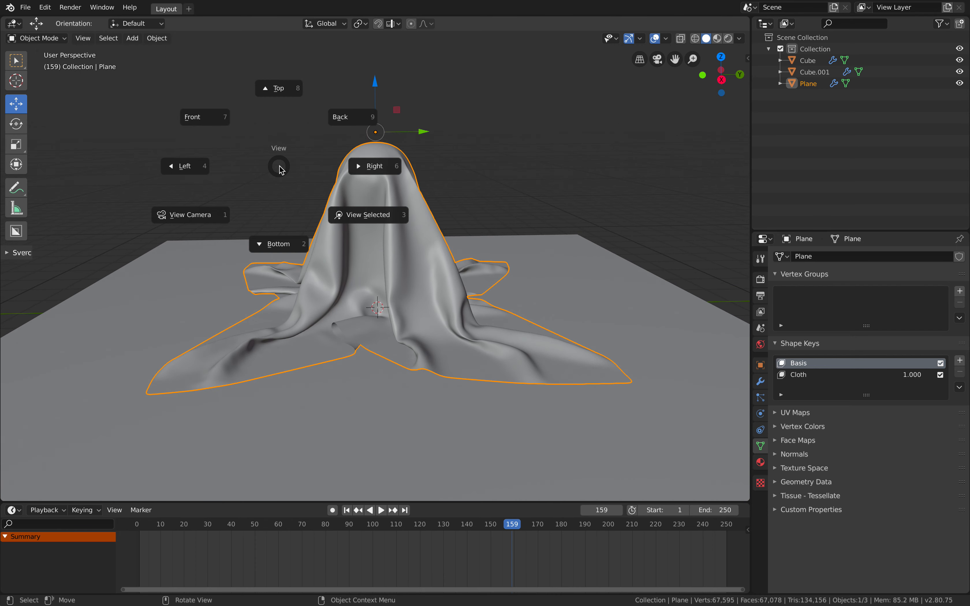
{"action": "key", "text": "grave"}
{"action": "left_click", "coordinate": [205, 100]}
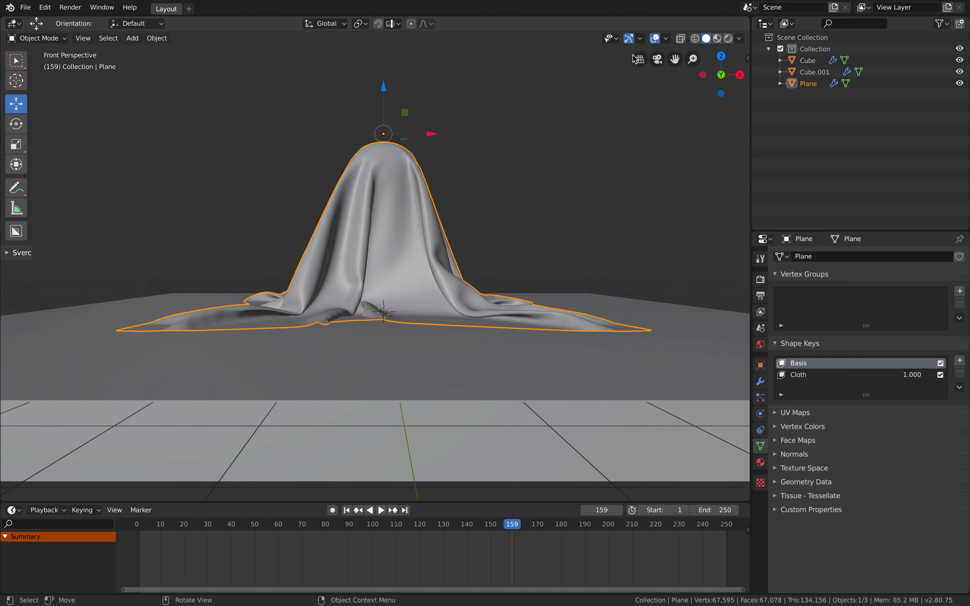
Switch the front view to orthographic and put the draped cloth into Texture Paint mode
{"action": "left_click", "coordinate": [639, 59]}
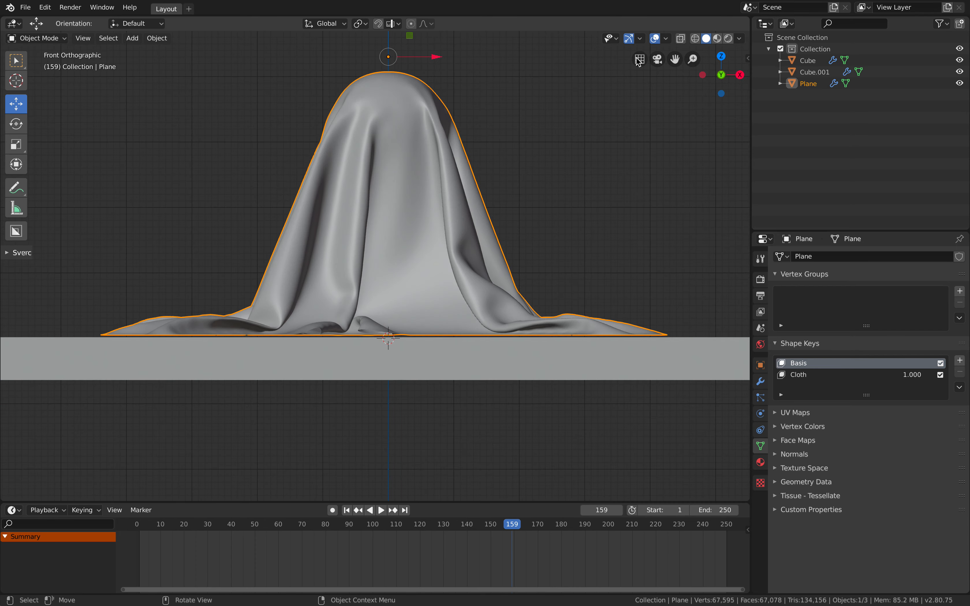
{"action": "scroll", "coordinate": [402, 257], "scroll_direction": "up", "scroll_amount": 3, "text": "shift"}
{"action": "scroll", "coordinate": [374, 240], "scroll_direction": "up", "scroll_amount": 1}
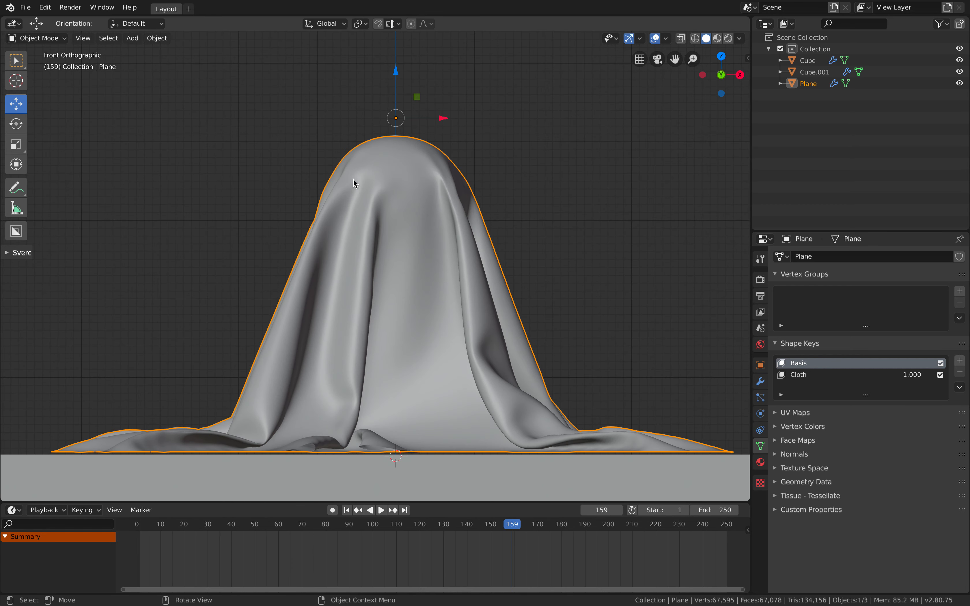
{"action": "left_click", "coordinate": [761, 463]}
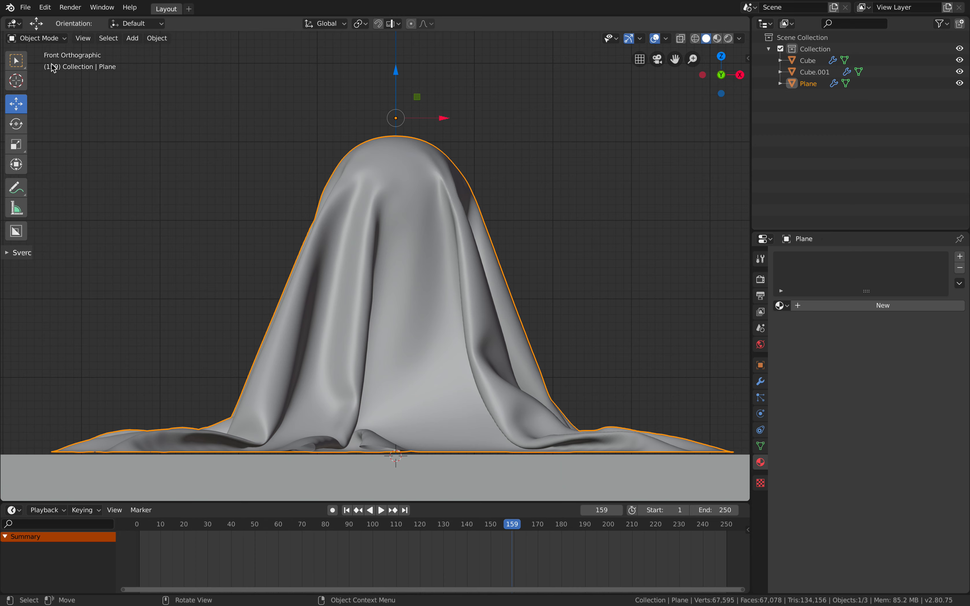
{"action": "left_click", "coordinate": [38, 38]}
{"action": "left_click", "coordinate": [48, 115]}
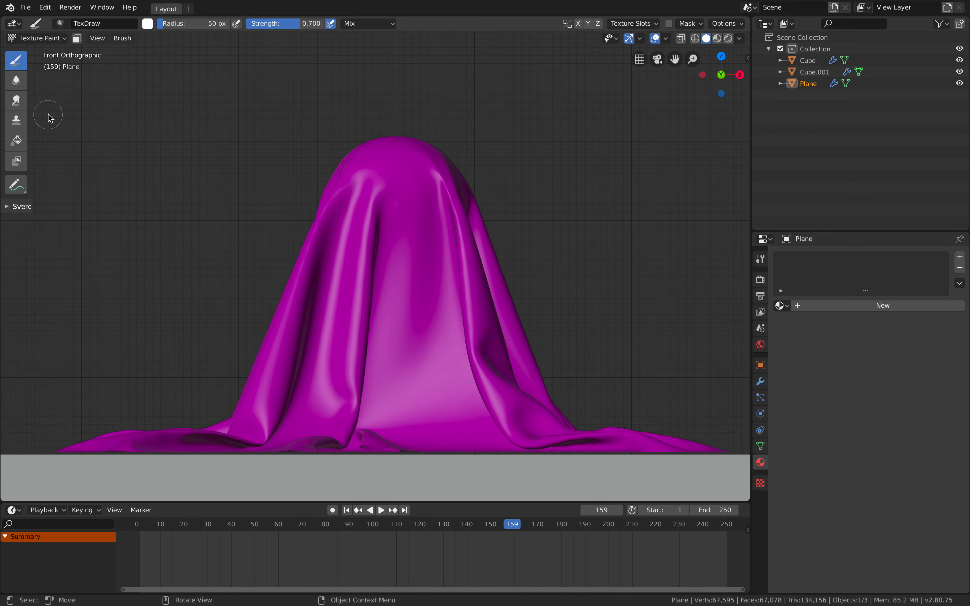
Show the paint tool's texture slot settings and create a new material on the cloth plane
{"action": "left_click", "coordinate": [751, 60]}
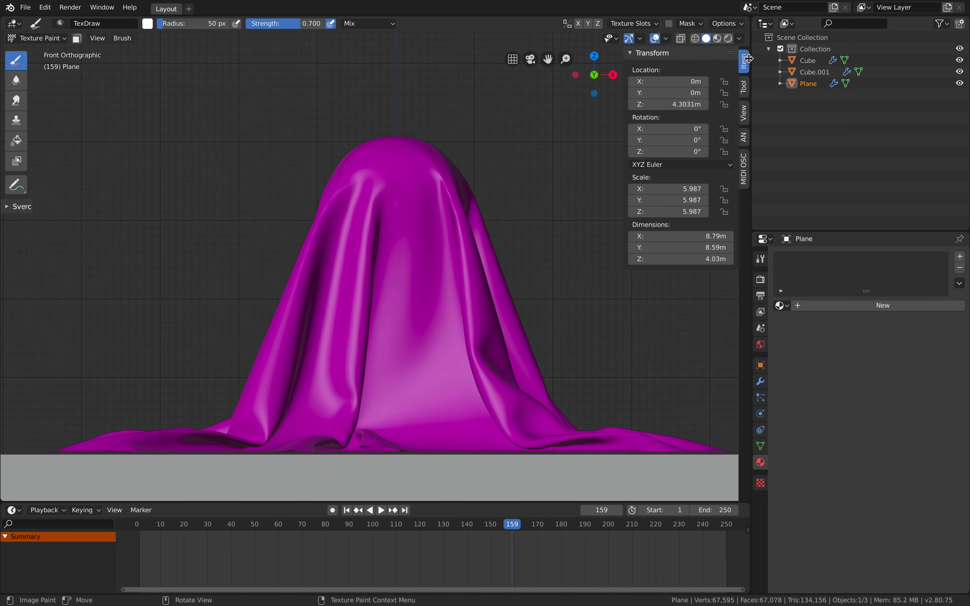
{"action": "left_click", "coordinate": [747, 113]}
{"action": "left_click", "coordinate": [745, 96]}
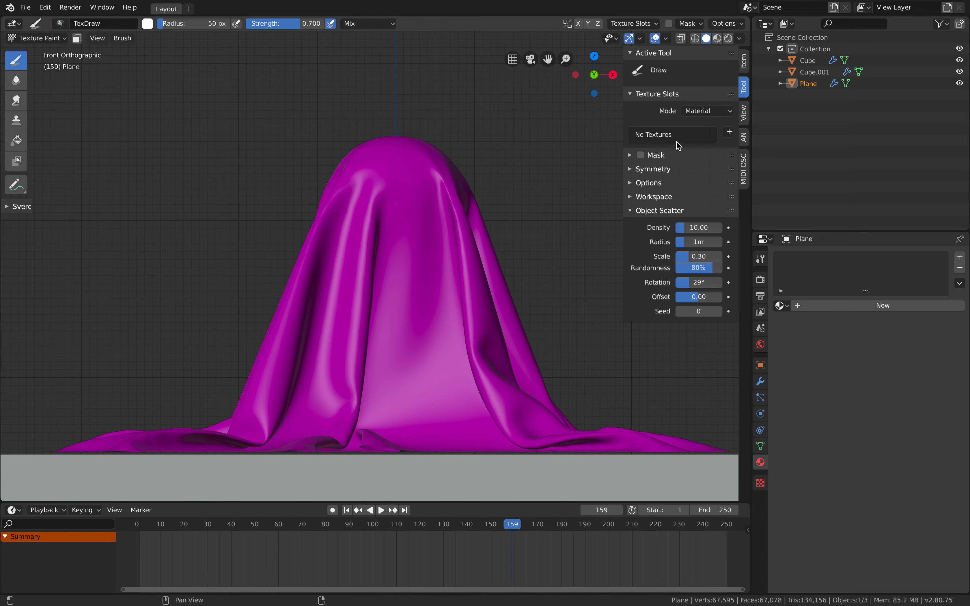
{"action": "left_click", "coordinate": [730, 133]}
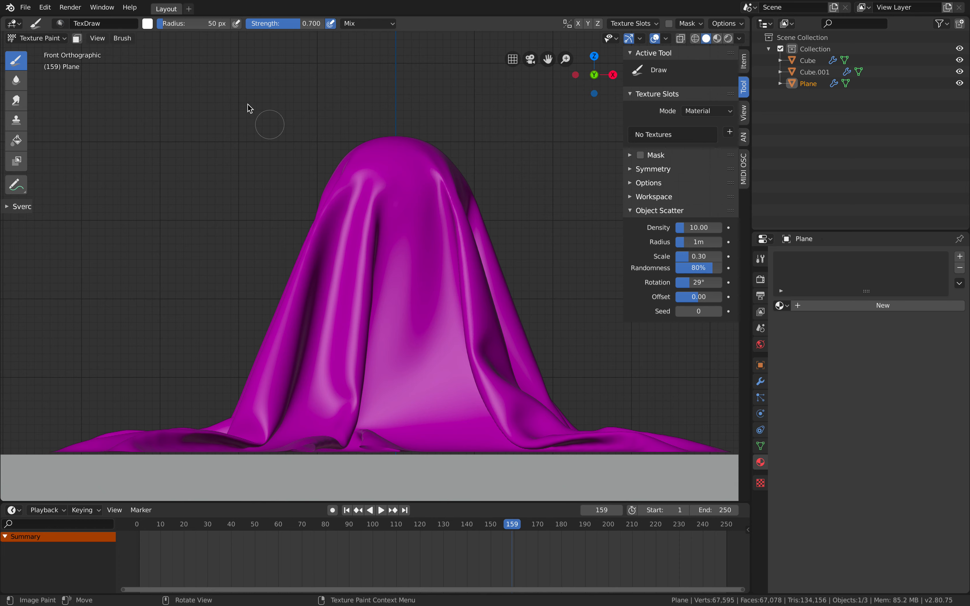
{"action": "left_click", "coordinate": [819, 312]}
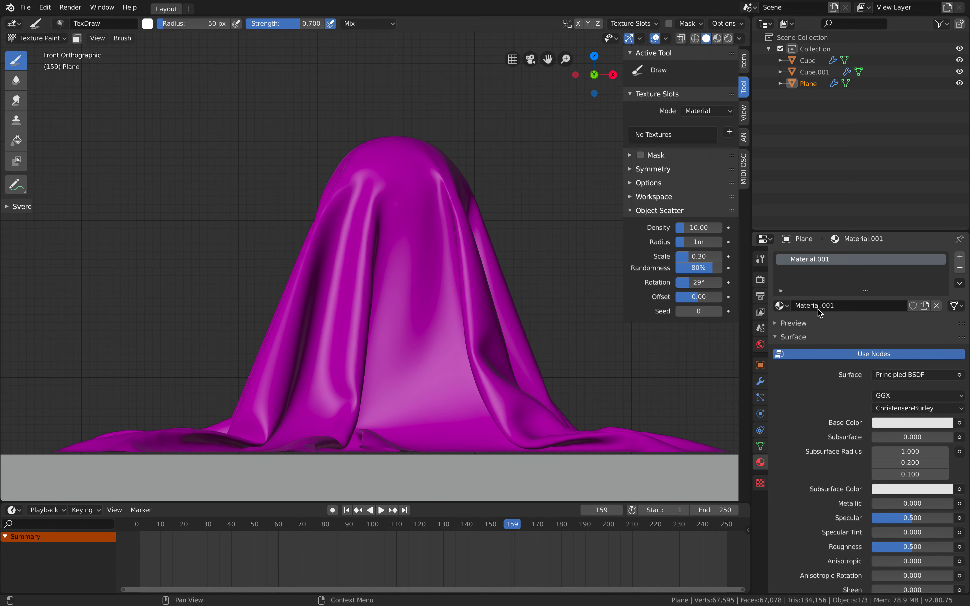
Add a blank 1024 x 1024 px Base Color texture paint slot to the cloth's material
{"action": "left_click", "coordinate": [711, 116]}
{"action": "left_click", "coordinate": [712, 126]}
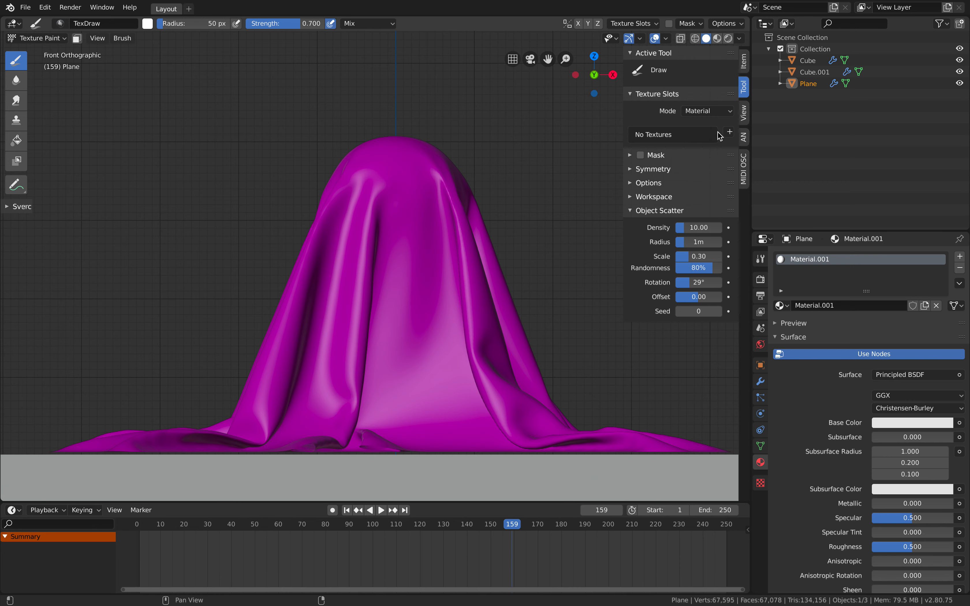
{"action": "left_click", "coordinate": [730, 132]}
{"action": "left_click", "coordinate": [739, 145]}
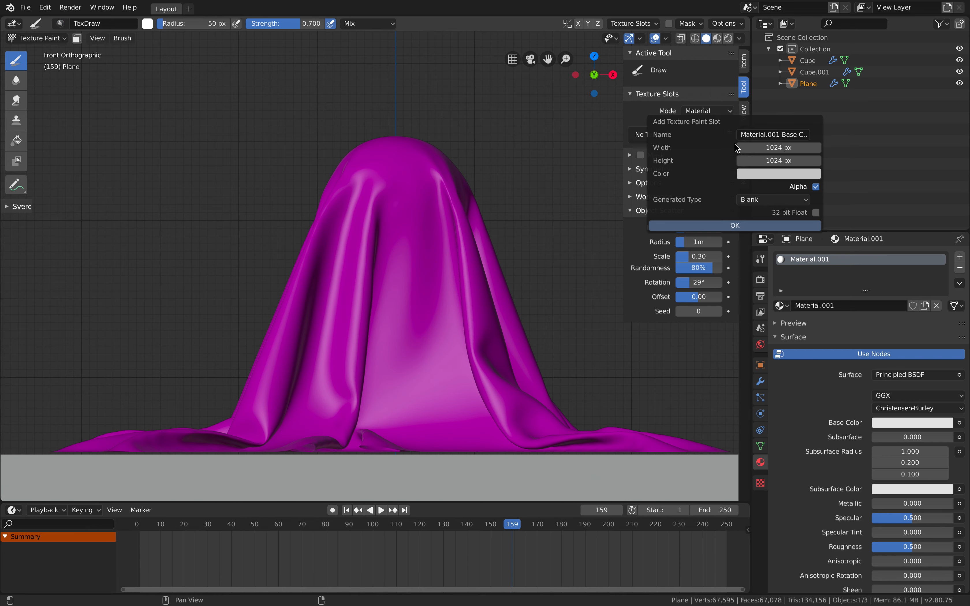
{"action": "left_click", "coordinate": [726, 226]}
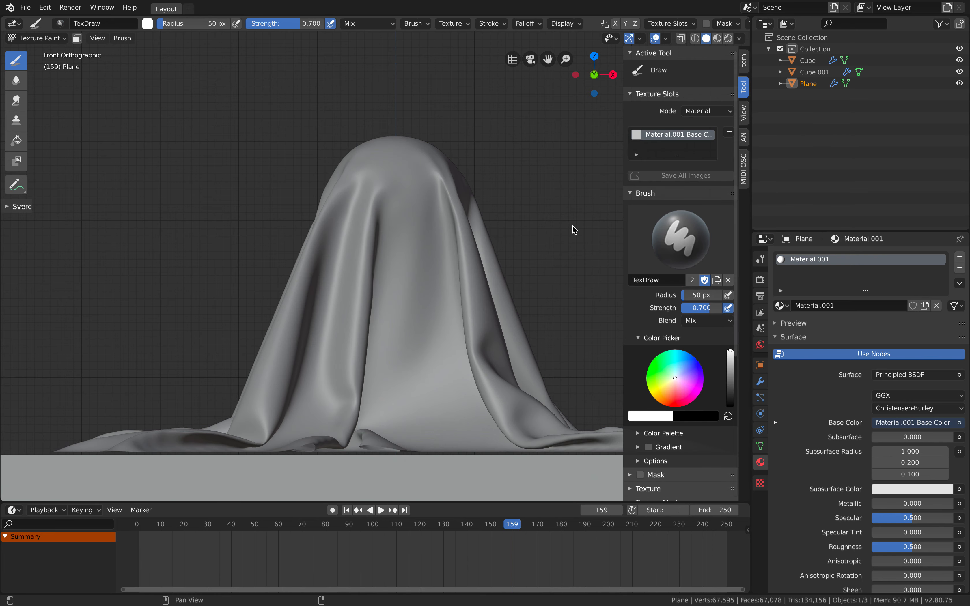
Set the brush color to black and paint the first round eye on the ghost's head
{"action": "left_click", "coordinate": [680, 403]}
{"action": "left_click_drag", "start_coordinate": [730, 393], "coordinate": [730, 406]}
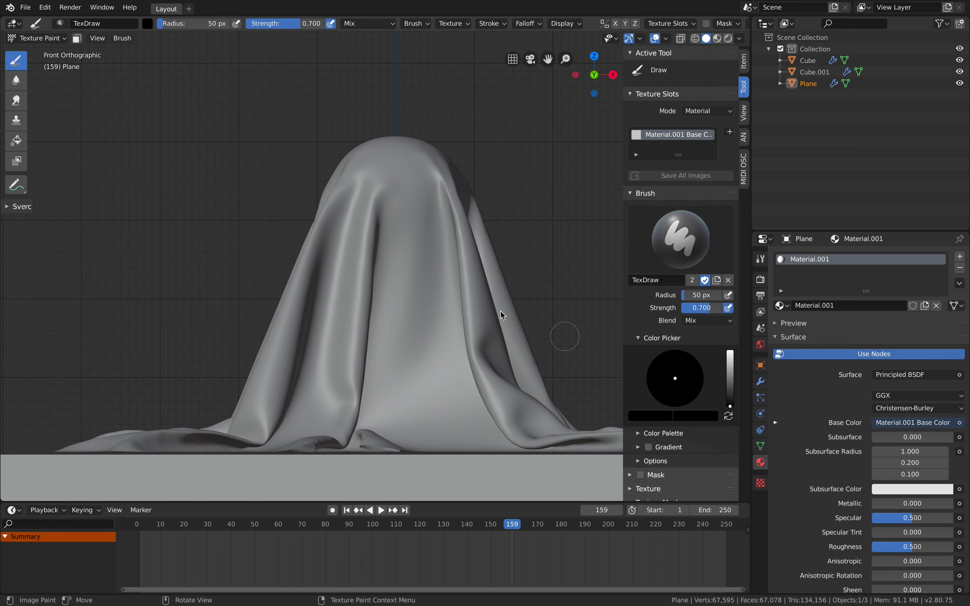
{"action": "scroll", "coordinate": [344, 181], "scroll_direction": "up", "scroll_amount": 2}
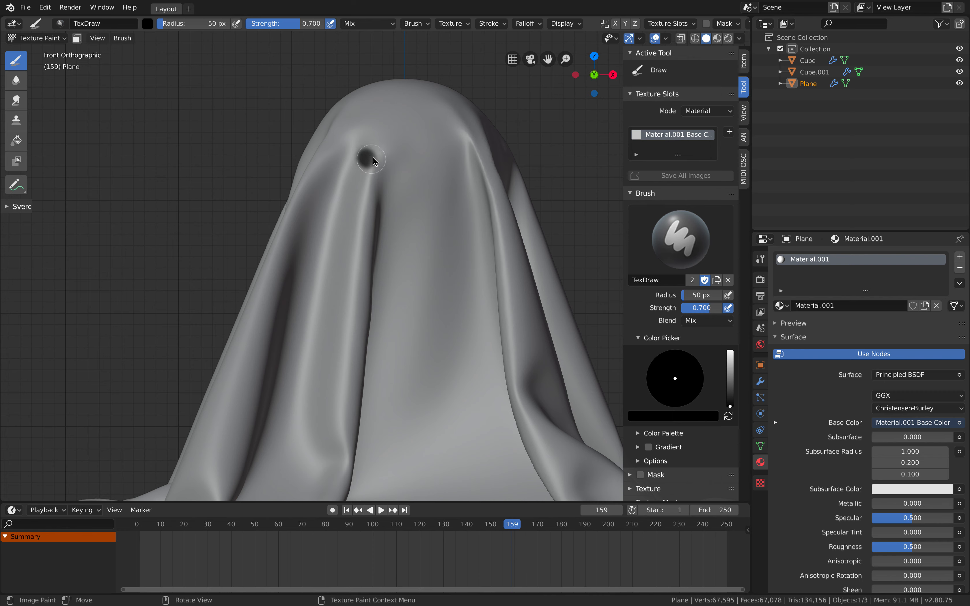
{"action": "left_click_drag", "start_coordinate": [366, 158], "coordinate": [368, 152]}
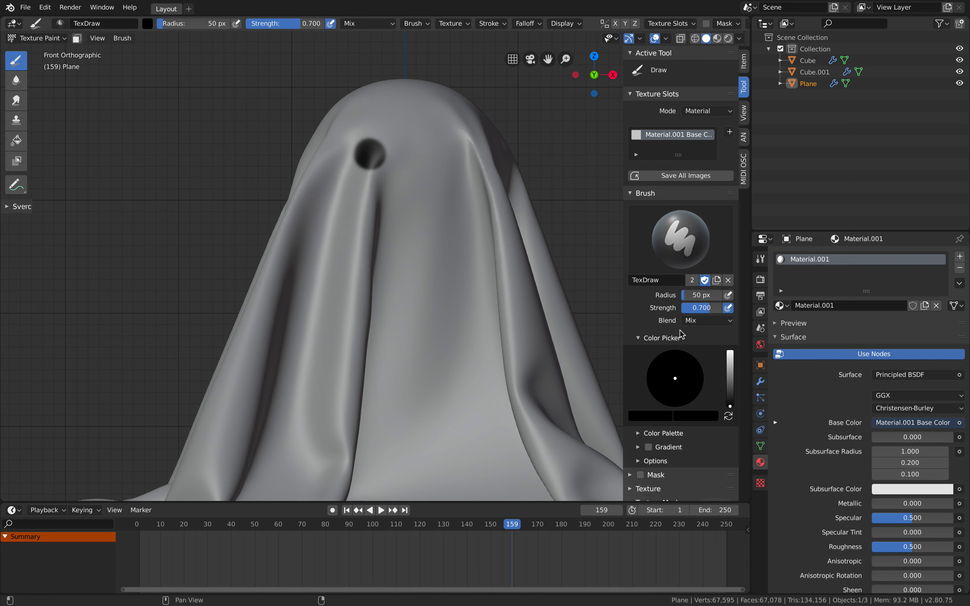
Paint two eyes and a round mouth on the ghost in mid gray, and go over all three in black
{"action": "left_click", "coordinate": [730, 383]}
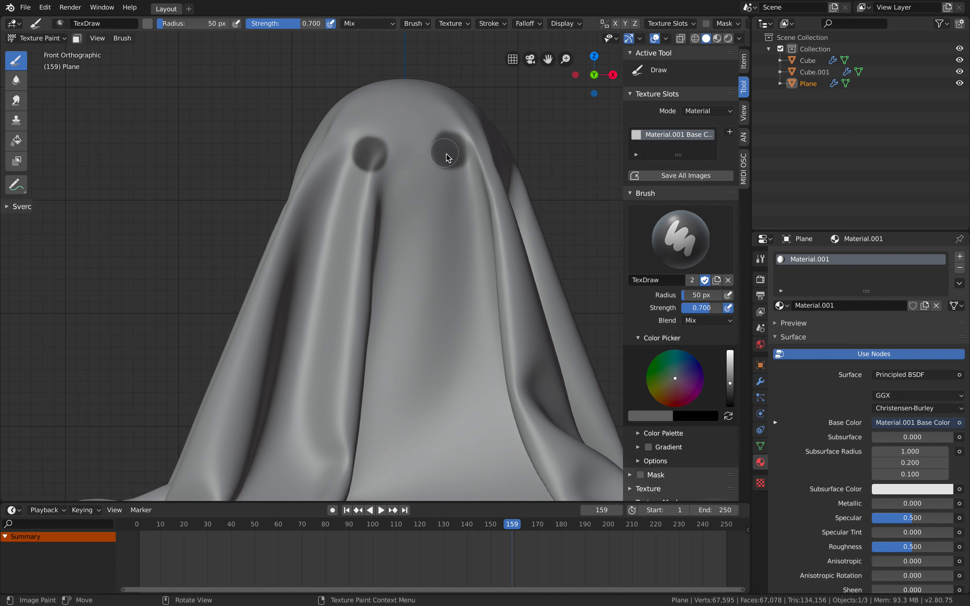
{"action": "mouse_move", "coordinate": [410, 232]}
{"action": "left_mouse_down"}
{"action": "mouse_move", "coordinate": [424, 226]}
{"action": "mouse_move", "coordinate": [411, 218]}
{"action": "mouse_move", "coordinate": [422, 220]}
{"action": "mouse_move", "coordinate": [422, 237]}
{"action": "mouse_move", "coordinate": [409, 226]}
{"action": "mouse_move", "coordinate": [426, 229]}
{"action": "mouse_move", "coordinate": [415, 233]}
{"action": "left_mouse_up"}
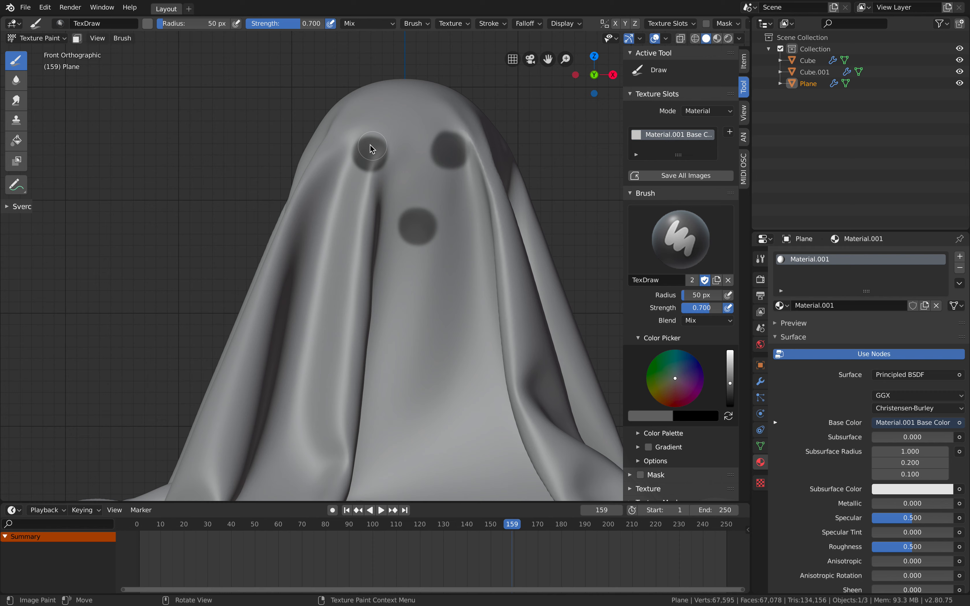
{"action": "left_click_drag", "start_coordinate": [729, 392], "coordinate": [730, 408]}
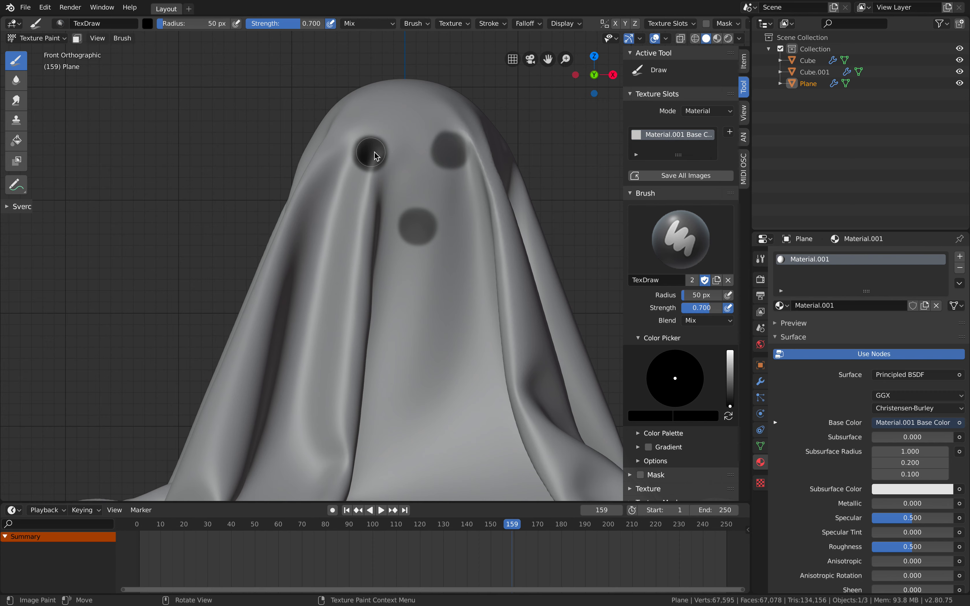
{"action": "left_click_drag", "start_coordinate": [457, 153], "coordinate": [459, 155]}
{"action": "mouse_move", "coordinate": [413, 223]}
{"action": "left_mouse_down"}
{"action": "mouse_move", "coordinate": [429, 230]}
{"action": "mouse_move", "coordinate": [417, 224]}
{"action": "mouse_move", "coordinate": [433, 249]}
{"action": "left_mouse_up"}
Save the file and view the painted ghost from a raised angle
{"action": "scroll", "coordinate": [433, 249], "scroll_direction": "down", "scroll_amount": 1}
{"action": "key", "text": "ctrl+s"}
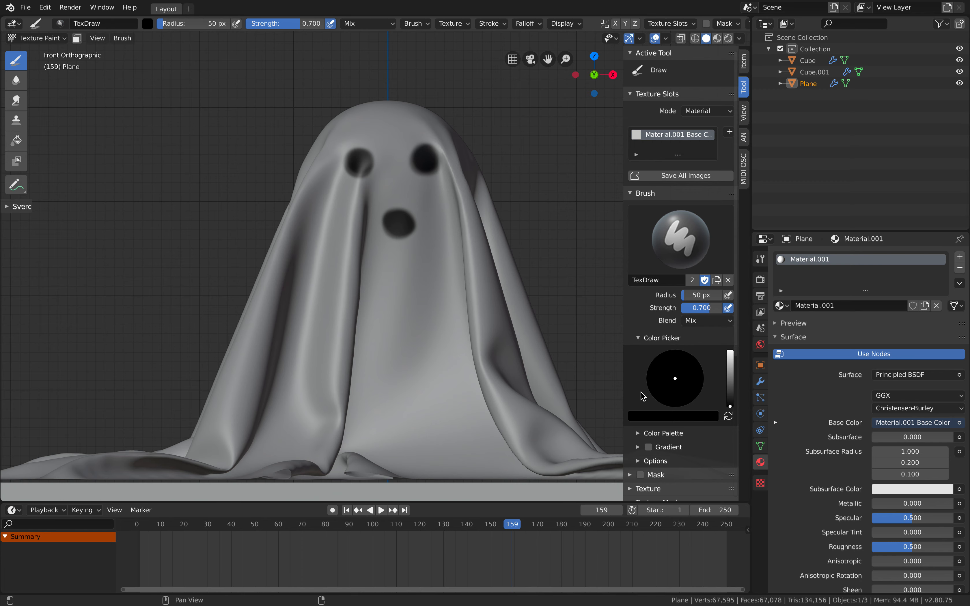
{"action": "scroll", "coordinate": [428, 209], "scroll_direction": "down", "scroll_amount": 1}
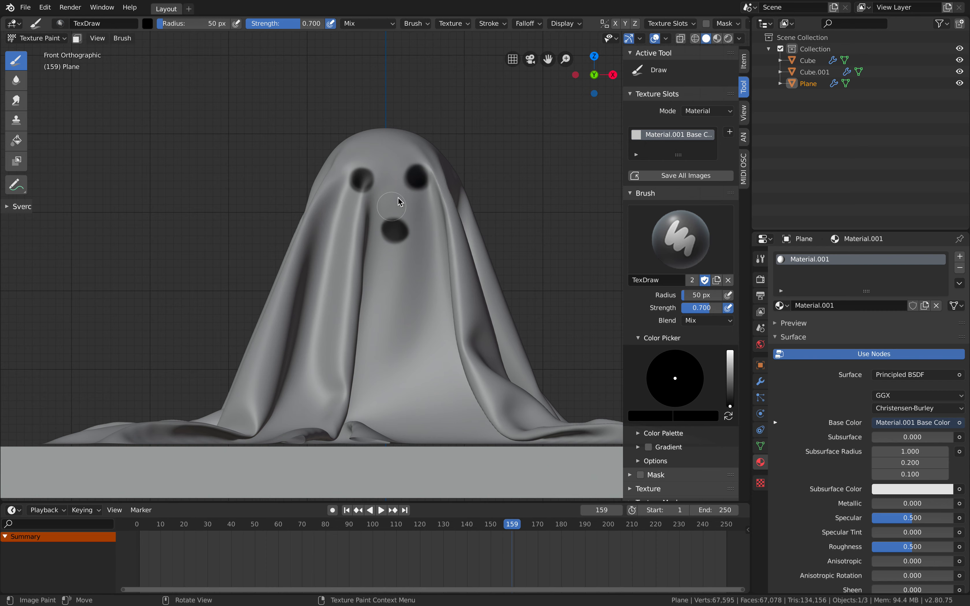
{"action": "mouse_move", "coordinate": [408, 227]}
{"action": "middle_mouse_down"}
{"action": "mouse_move", "coordinate": [371, 234]}
{"action": "mouse_move", "coordinate": [443, 239]}
{"action": "mouse_move", "coordinate": [400, 243]}
{"action": "mouse_move", "coordinate": [413, 223]}
{"action": "mouse_move", "coordinate": [425, 243]}
{"action": "mouse_move", "coordinate": [411, 236]}
{"action": "mouse_move", "coordinate": [412, 223]}
{"action": "middle_mouse_up"}
{"action": "left_click", "coordinate": [25, 9]}
{"action": "left_click", "coordinate": [51, 82]}
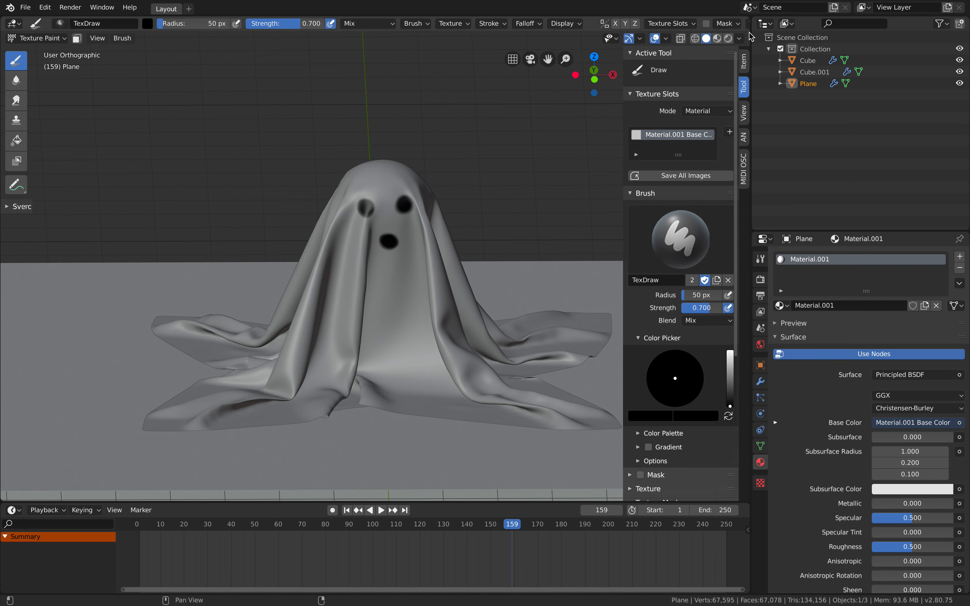
Split the 3D viewport, turn the new area into an Image Editor and display the Material.001 Base Color image
{"action": "left_click_drag", "start_coordinate": [750, 26], "coordinate": [240, 240]}
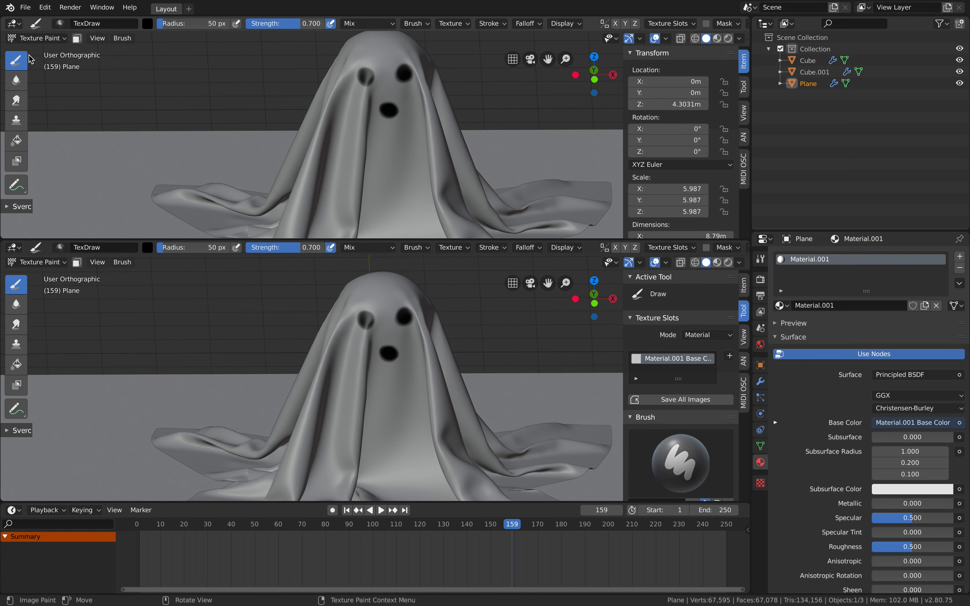
{"action": "left_click", "coordinate": [16, 24]}
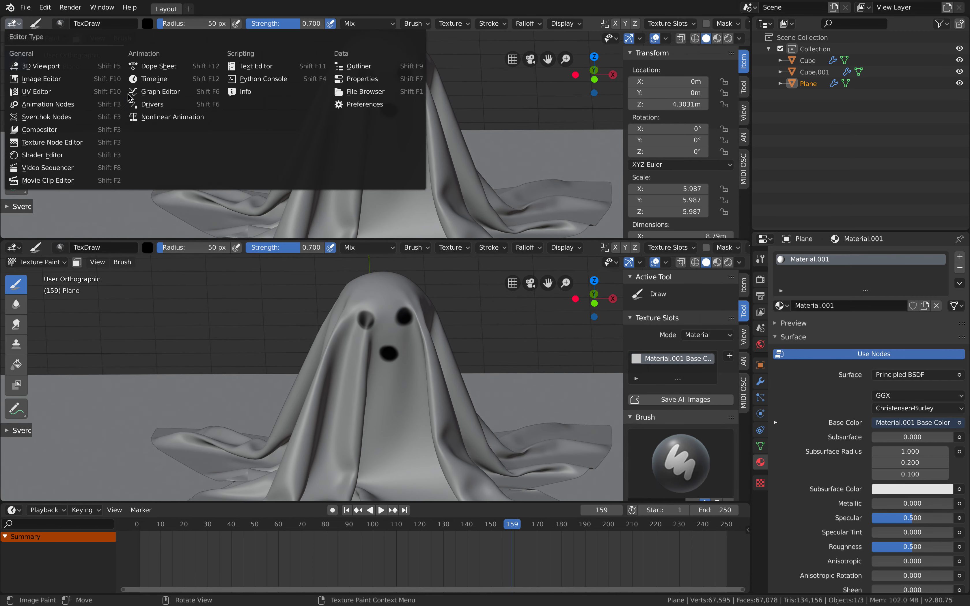
{"action": "left_click", "coordinate": [56, 79]}
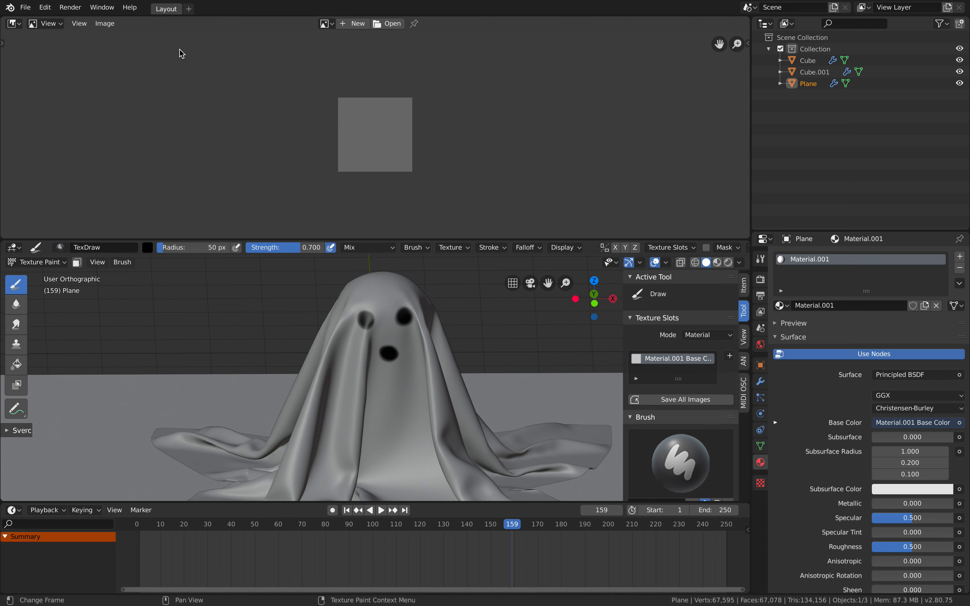
{"action": "left_click", "coordinate": [321, 27]}
{"action": "left_click", "coordinate": [328, 39]}
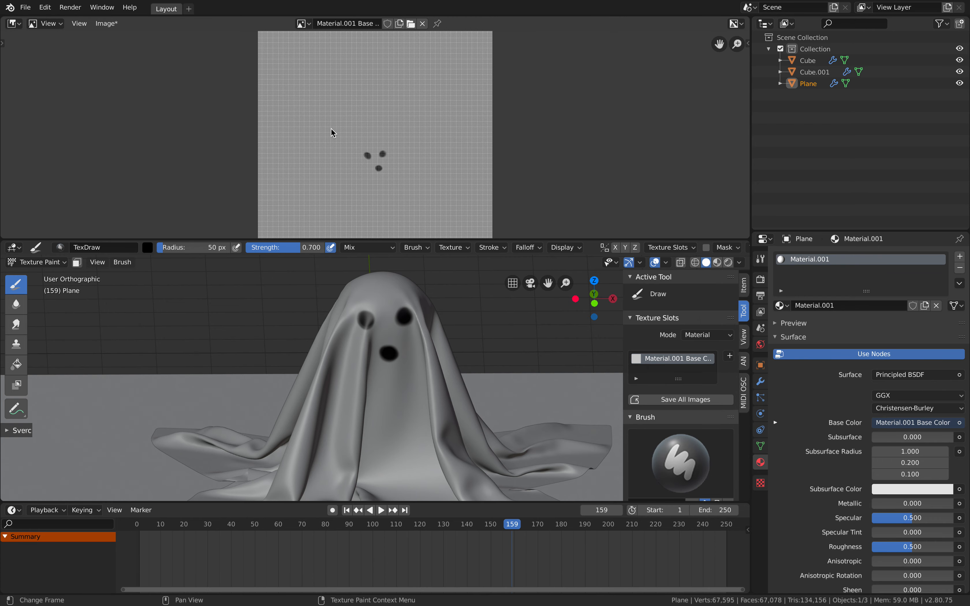
Start saving the painted image as a new file and create and open a Desktop folder named USDZ_GhostSimple
{"action": "left_click", "coordinate": [105, 24]}
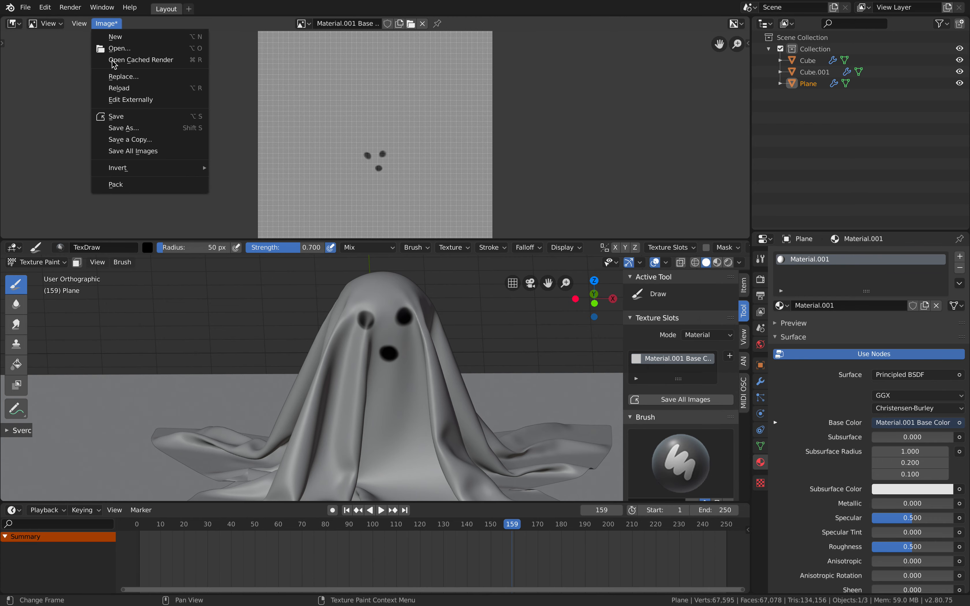
{"action": "left_click", "coordinate": [131, 128]}
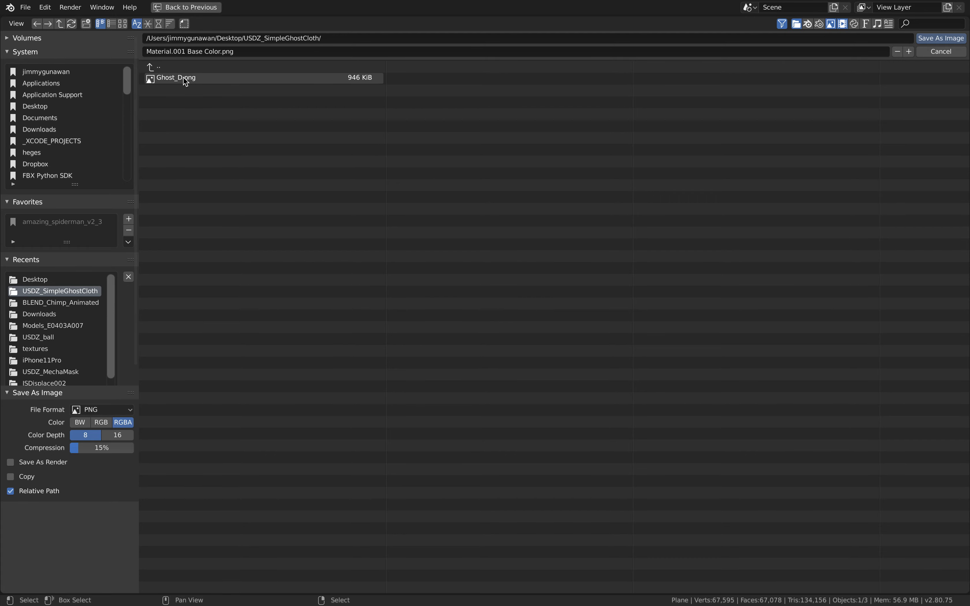
{"action": "left_click", "coordinate": [68, 106]}
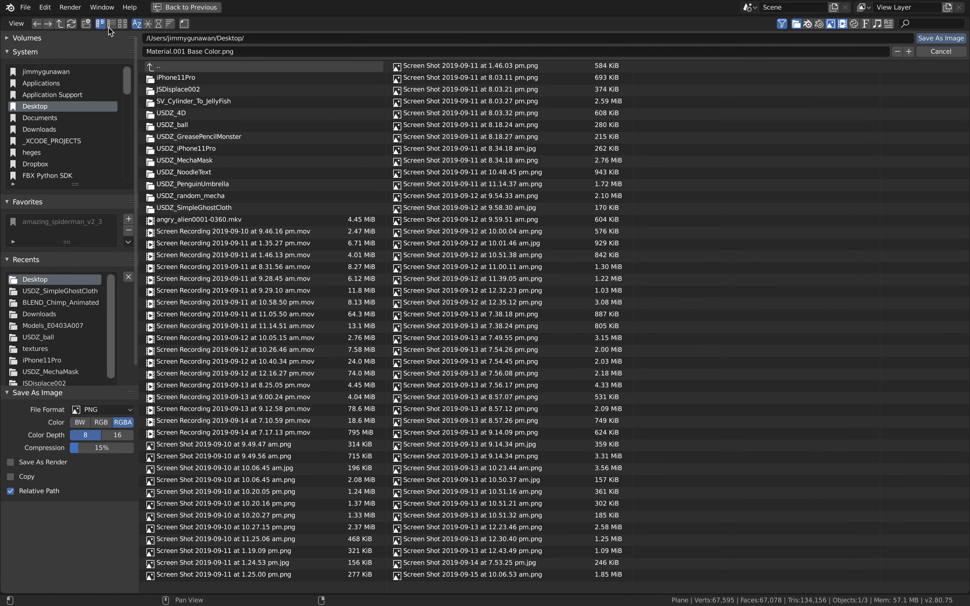
{"action": "left_click", "coordinate": [86, 24]}
{"action": "type", "text": "USD"}
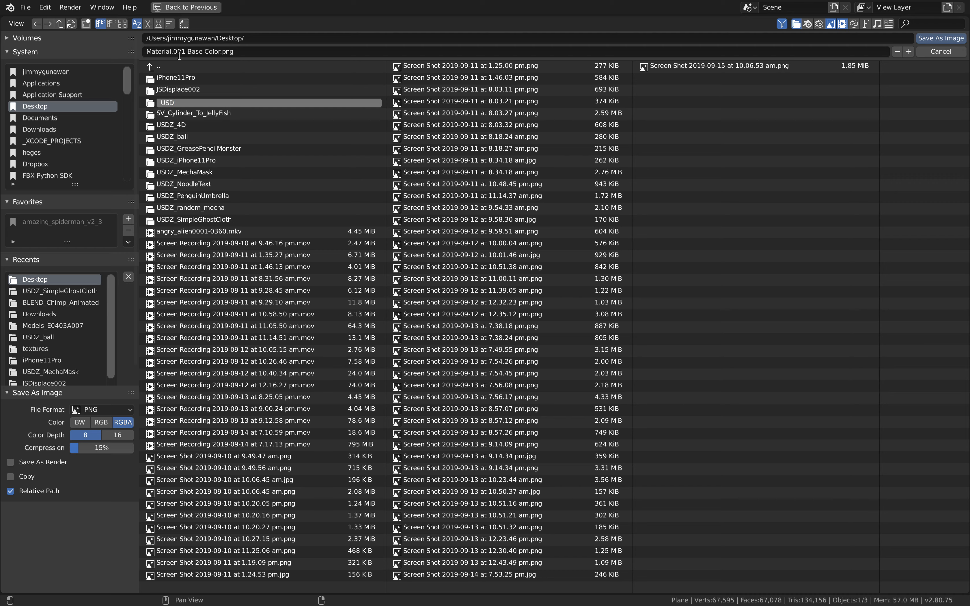
{"action": "type", "text": "Z_GhostSimple"}
{"action": "key", "text": "Return"}
{"action": "double_click", "coordinate": [214, 139]}
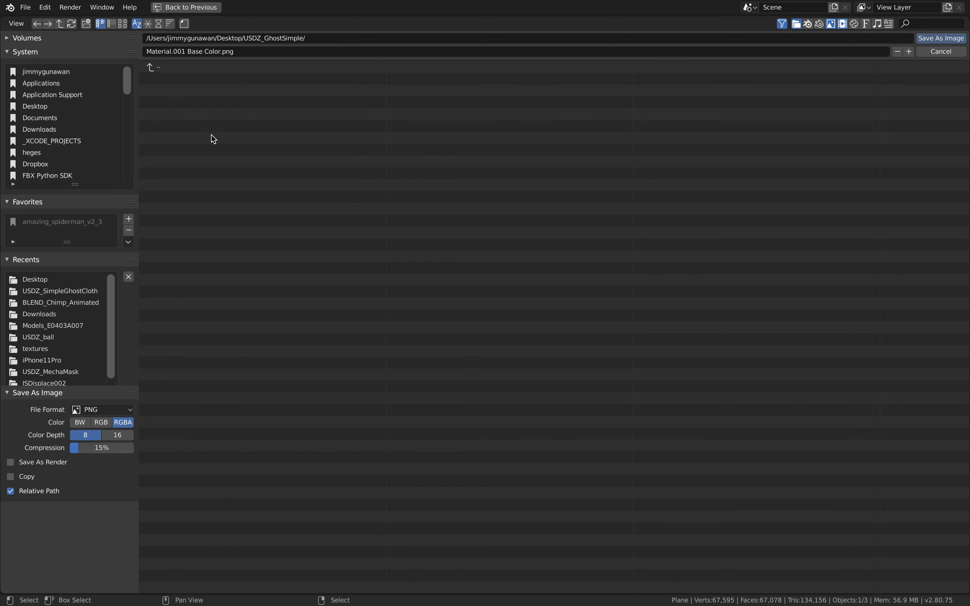
Name the image Ghost_D.png and save it in the USDZ_GhostSimple folder
{"action": "left_click", "coordinate": [219, 52]}
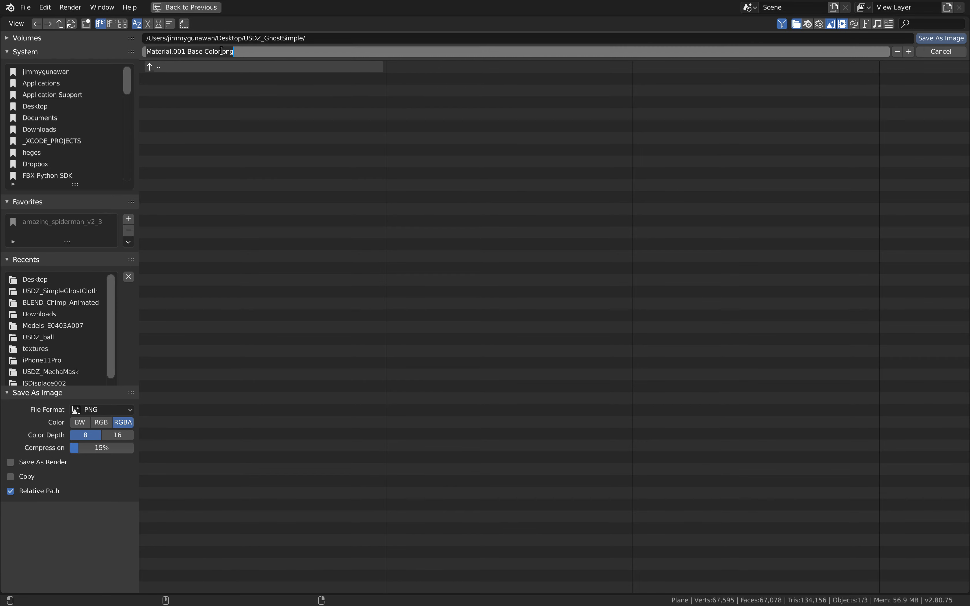
{"action": "type", "text": "Ghost_D"}
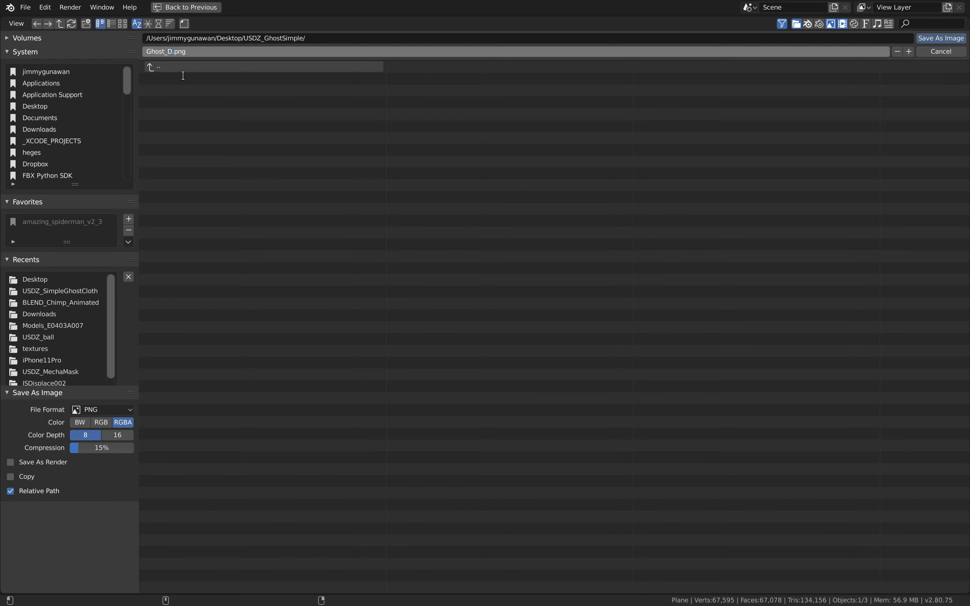
{"action": "key", "text": "Return"}
{"action": "left_click", "coordinate": [924, 38]}
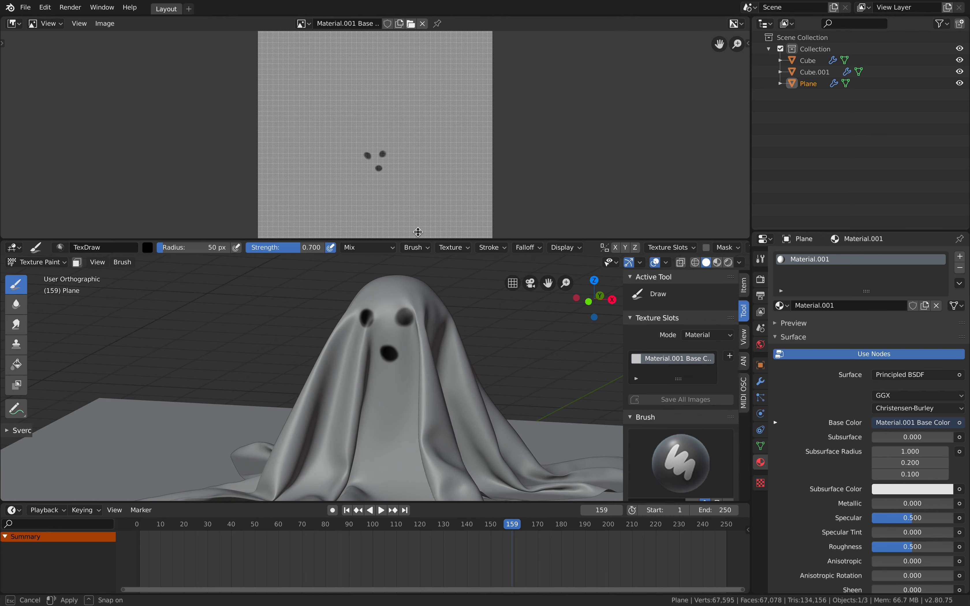
Close the Image Editor by joining it into the 3D viewport and return the cloth to Object Mode
{"action": "left_click_drag", "start_coordinate": [419, 241], "coordinate": [419, 147]}
{"action": "left_click_drag", "start_coordinate": [4, 143], "coordinate": [60, 80]}
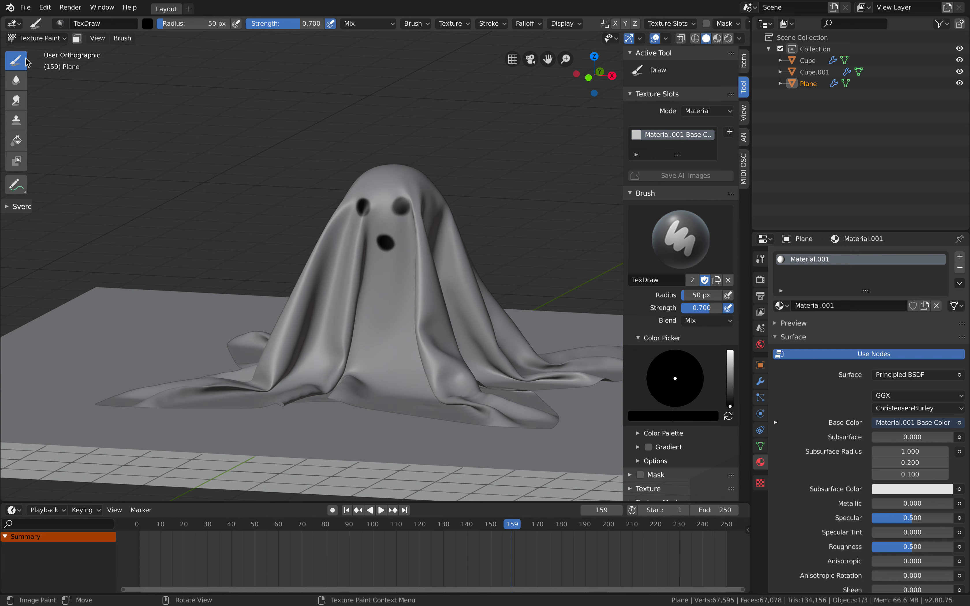
{"action": "left_click", "coordinate": [38, 38]}
{"action": "left_click", "coordinate": [40, 48]}
Save the file and set the viewport shading color to Texture so the ghost shows its painted face
{"action": "key", "text": "ctrl+s"}
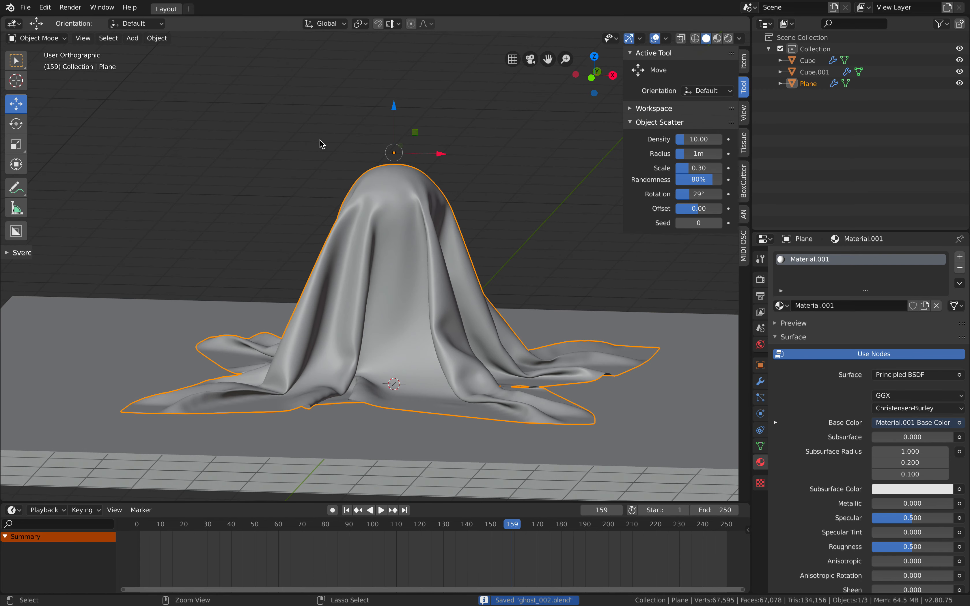
{"action": "left_click", "coordinate": [740, 39]}
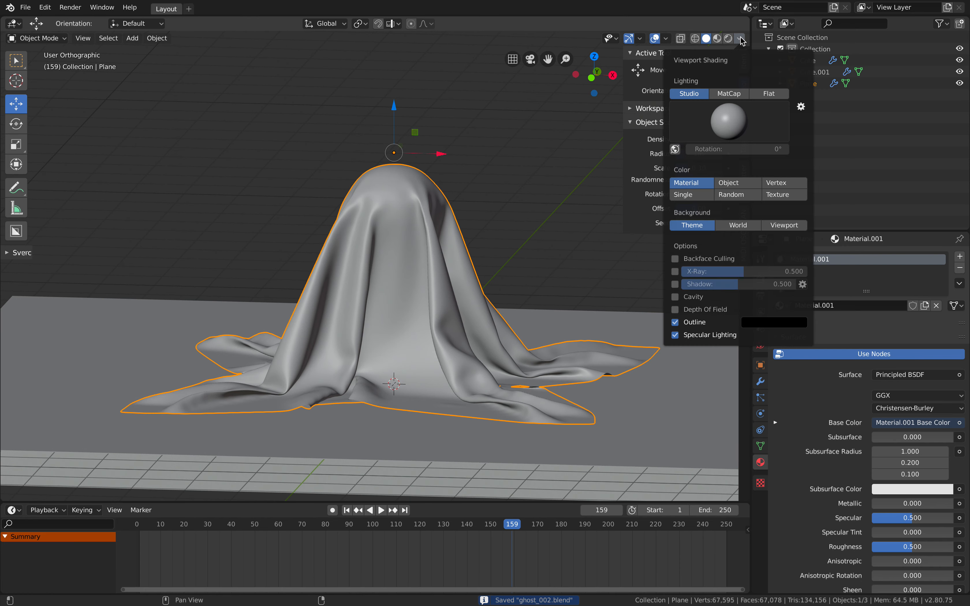
{"action": "left_click", "coordinate": [779, 195]}
{"action": "middle_click_drag", "start_coordinate": [616, 216], "coordinate": [495, 232]}
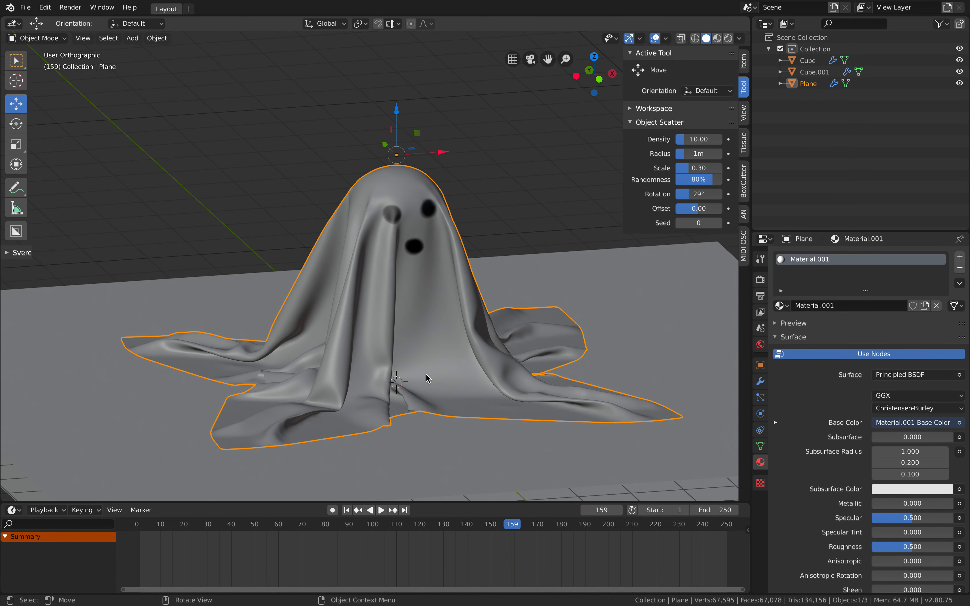
Rewind the timeline to frame 0, open the ghost's modifier settings and save the file
{"action": "left_click_drag", "start_coordinate": [158, 524], "coordinate": [132, 522]}
{"action": "key", "text": "space"}
{"action": "middle_click_drag", "start_coordinate": [434, 413], "coordinate": [546, 419]}
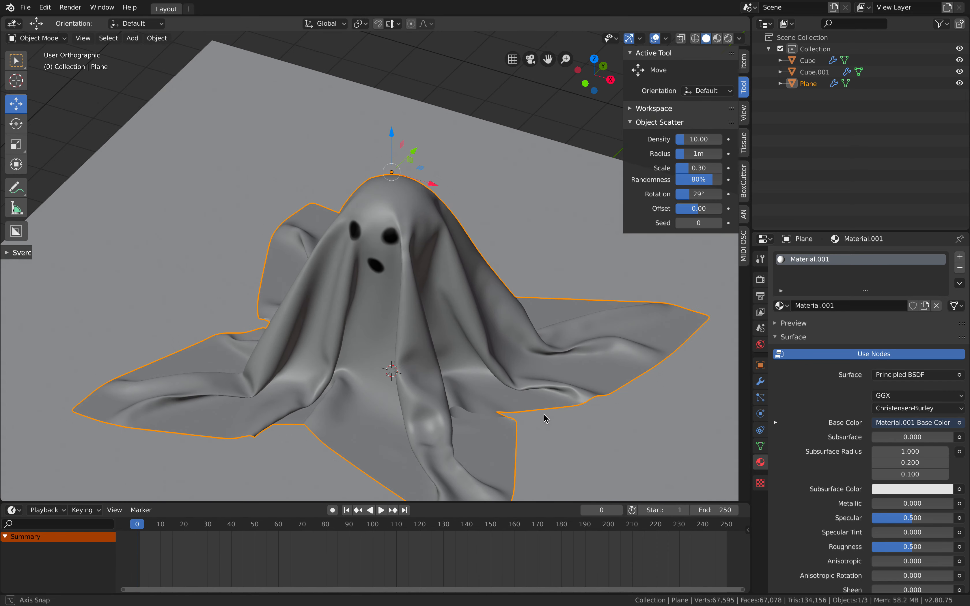
{"action": "left_click", "coordinate": [762, 383]}
{"action": "middle_click_drag", "start_coordinate": [481, 409], "coordinate": [451, 267]}
{"action": "key", "text": "ctrl+s"}
Delete the floor object Cube.001 and the Cube under the cloth, select the ghost and save the file
{"action": "left_click", "coordinate": [517, 199]}
{"action": "middle_click_drag", "start_coordinate": [516, 199], "coordinate": [425, 228]}
{"action": "left_click", "coordinate": [457, 207]}
{"action": "left_click", "coordinate": [666, 370]}
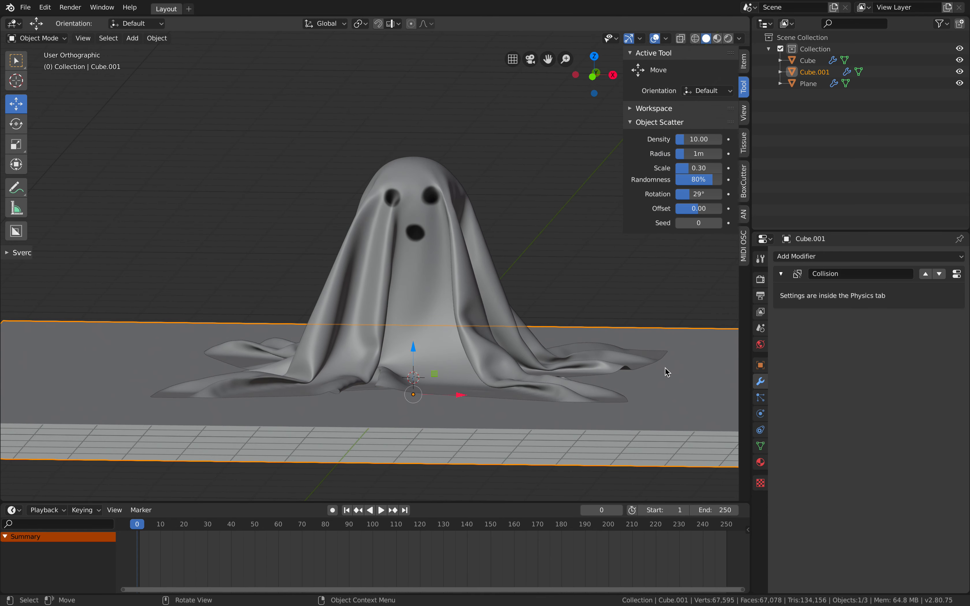
{"action": "key", "text": "Delete"}
{"action": "left_click", "coordinate": [808, 60]}
{"action": "right_click", "coordinate": [804, 62]}
{"action": "left_click", "coordinate": [804, 64]}
{"action": "left_click", "coordinate": [468, 224]}
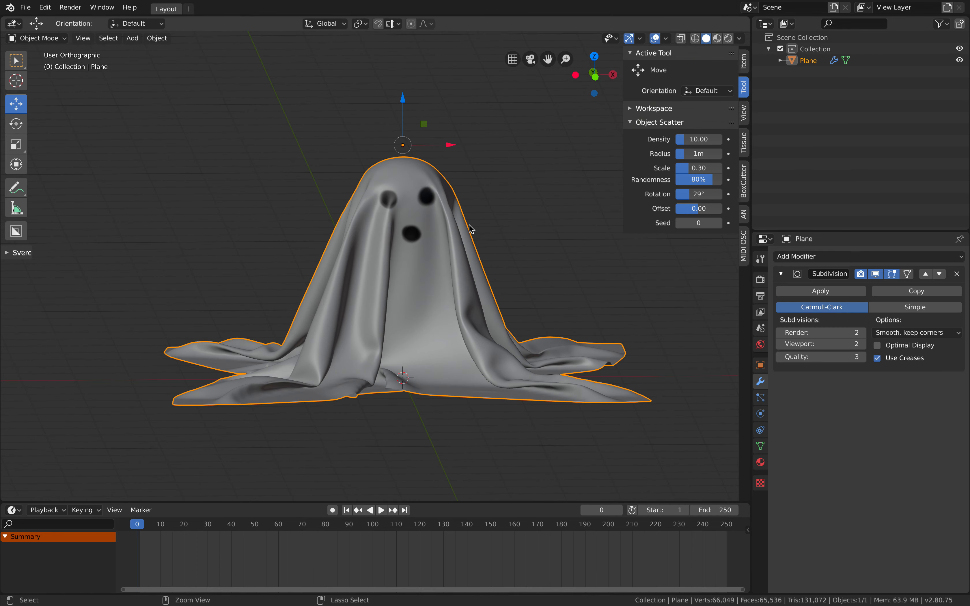
{"action": "key", "text": "ctrl+s"}
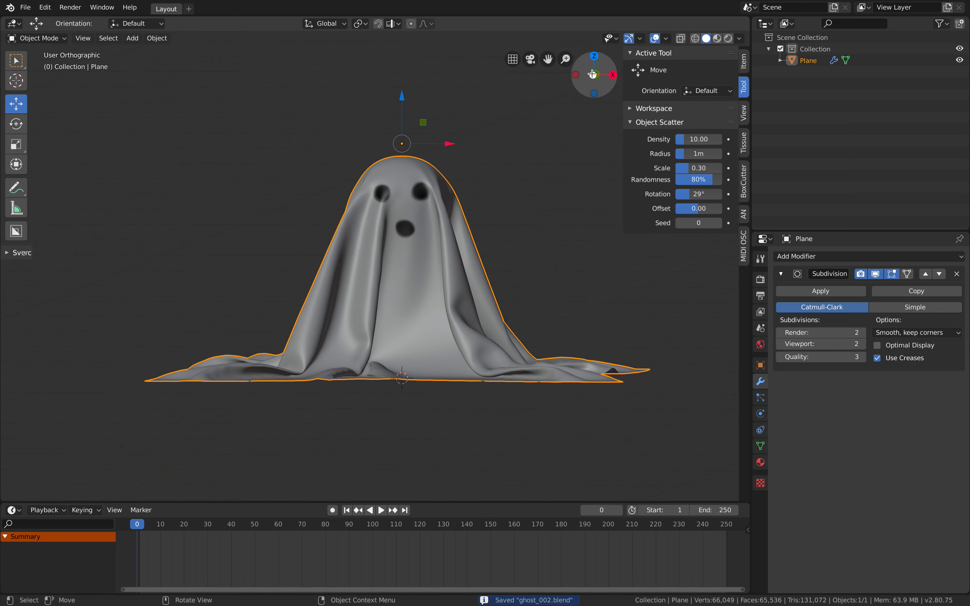
From the front view, add an armature at the ghost's base and enlarge it
{"action": "left_click", "coordinate": [594, 75]}
{"action": "left_click", "coordinate": [594, 74]}
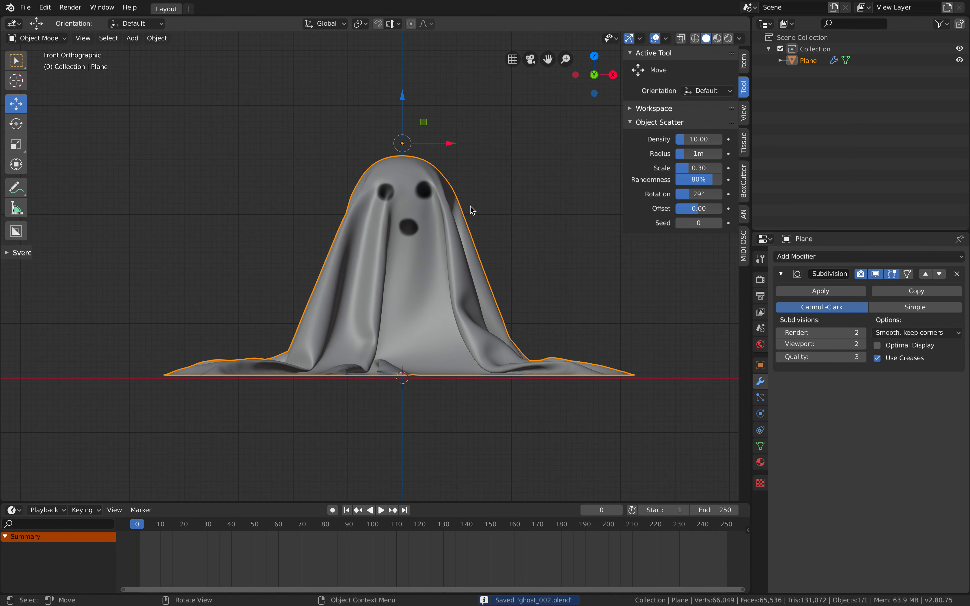
{"action": "scroll", "coordinate": [468, 216], "scroll_direction": "up", "scroll_amount": 1}
{"action": "middle_click_drag", "start_coordinate": [466, 223], "coordinate": [444, 227], "text": "shift"}
{"action": "key", "text": "shift+a"}
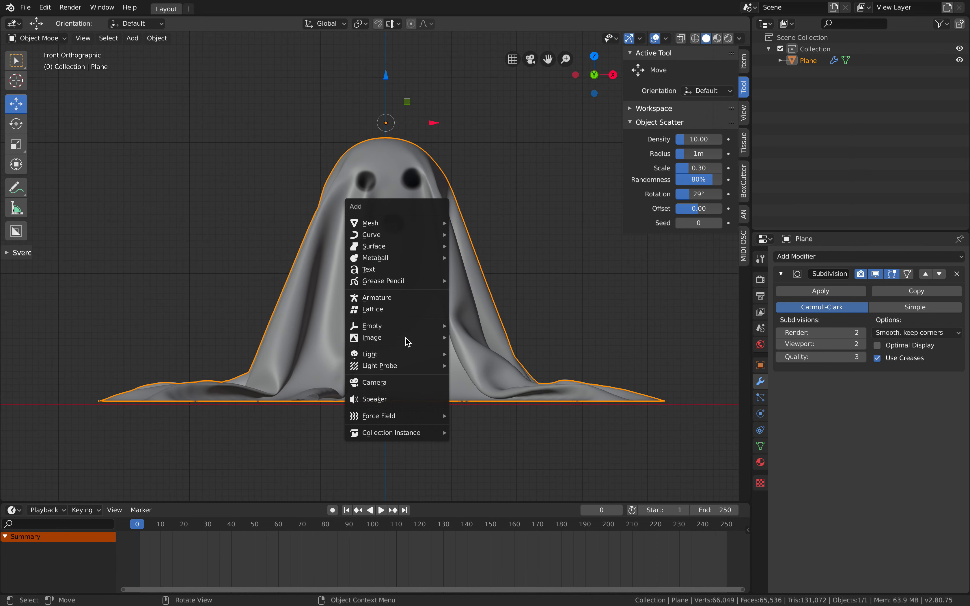
{"action": "left_click", "coordinate": [412, 305]}
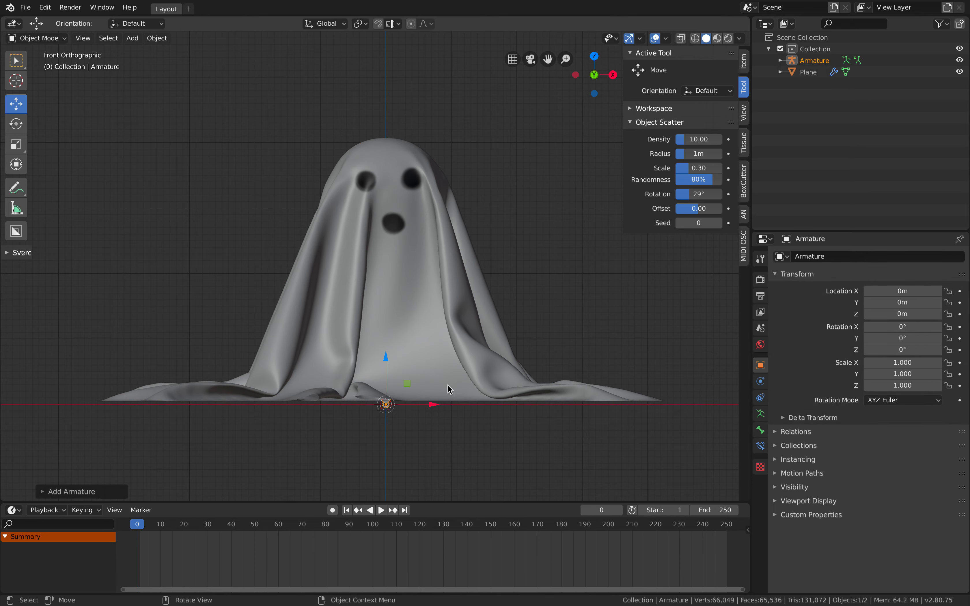
{"action": "key", "text": "s"}
{"action": "left_click", "coordinate": [521, 417]}
Enable In Front in the armature's viewport display so its bone is drawn over the ghost
{"action": "left_click", "coordinate": [760, 445]}
{"action": "left_click", "coordinate": [761, 433]}
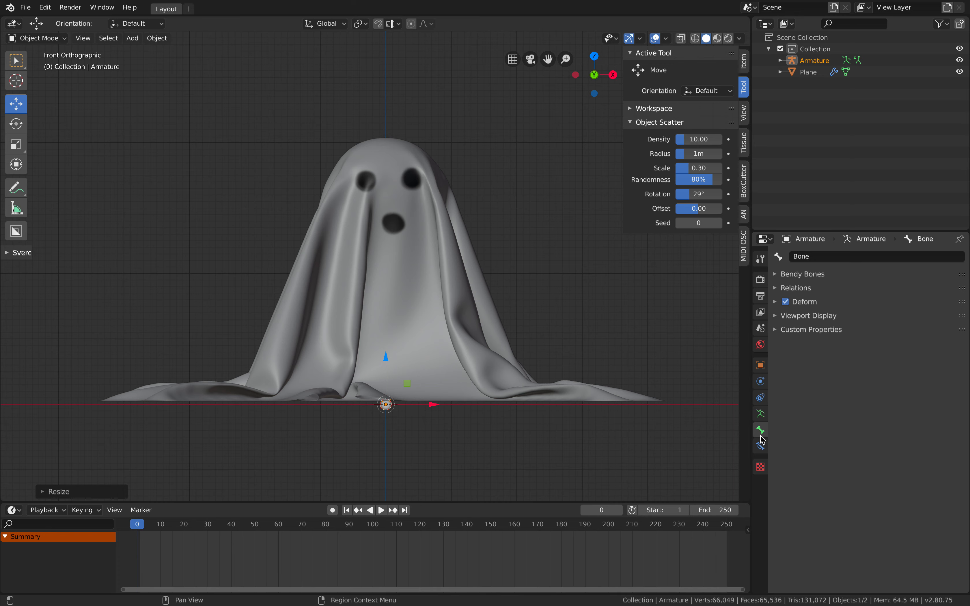
{"action": "left_click", "coordinate": [810, 316]}
{"action": "left_click", "coordinate": [761, 414]}
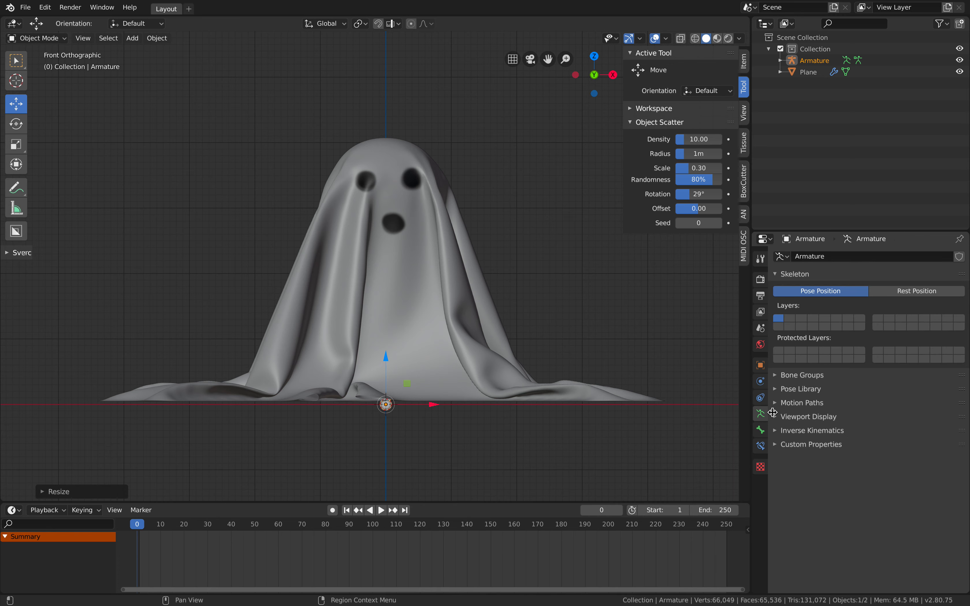
{"action": "left_click", "coordinate": [819, 417]}
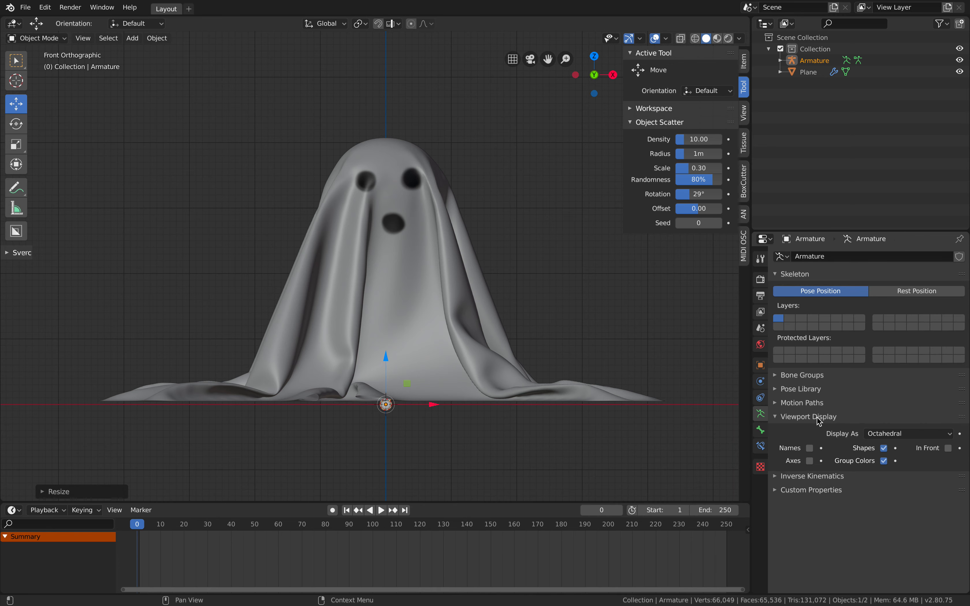
{"action": "left_click", "coordinate": [949, 449]}
Scale the armature down until its bone spans roughly the lowest quarter of the ghost's height
{"action": "key", "text": "s"}
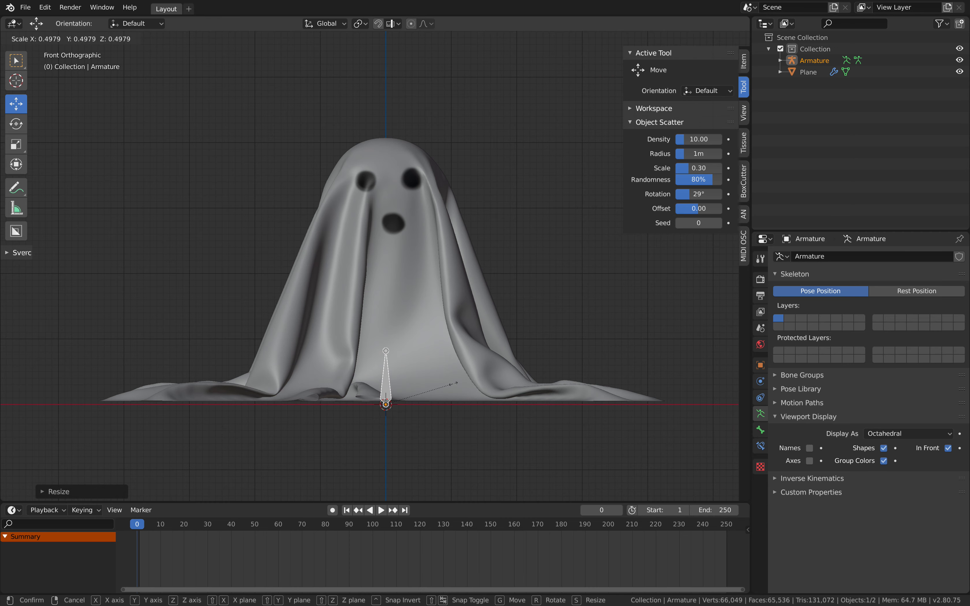
{"action": "left_click", "coordinate": [503, 372]}
{"action": "middle_click_drag", "start_coordinate": [440, 380], "coordinate": [434, 395], "text": "shift"}
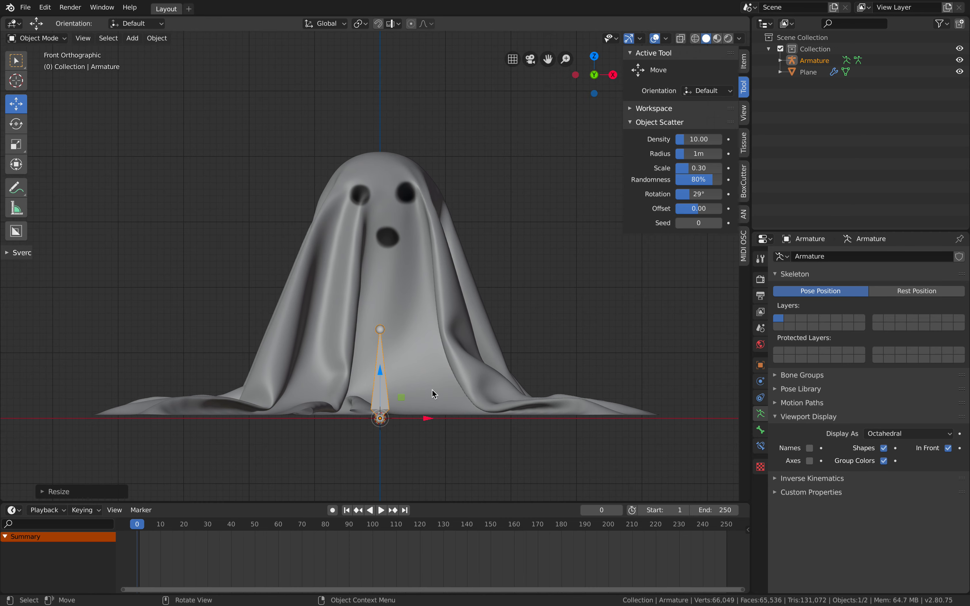
{"action": "key", "text": "s"}
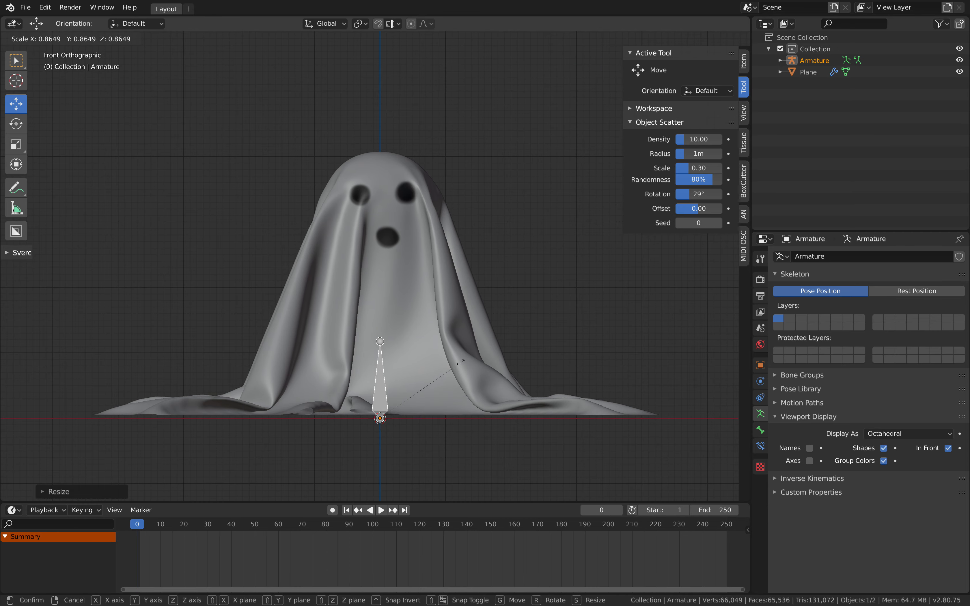
{"action": "left_click", "coordinate": [452, 371]}
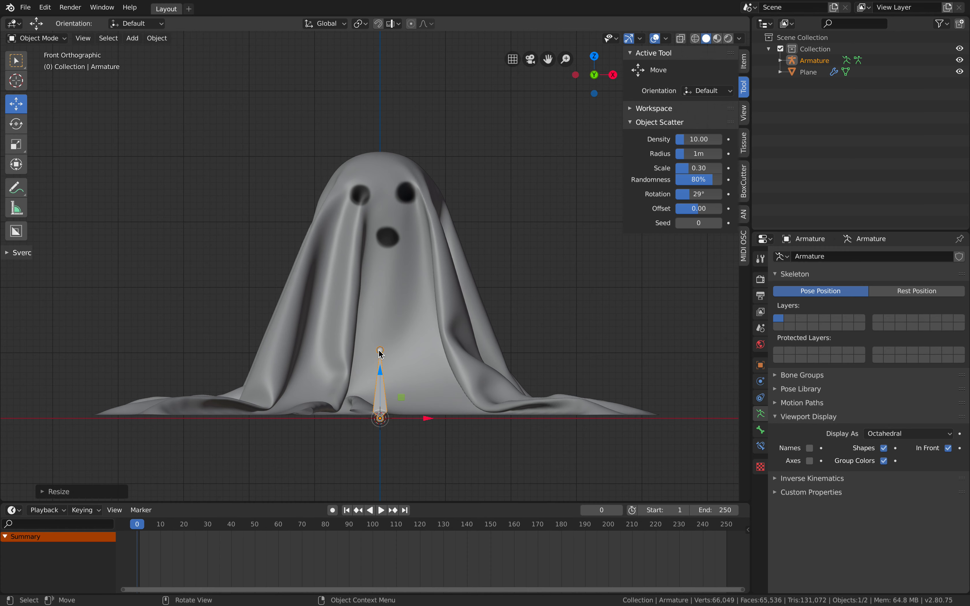
In the armature's Edit Mode, extrude three more bones straight up along Z to the top of the ghost's head
{"action": "left_click", "coordinate": [378, 359]}
{"action": "left_click", "coordinate": [379, 360]}
{"action": "key", "text": "ctrl+Tab"}
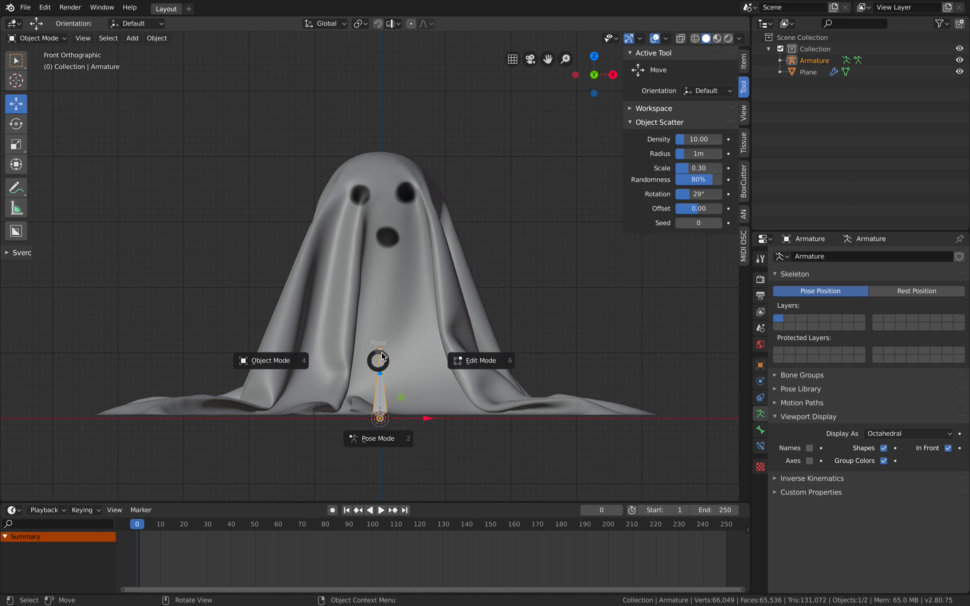
{"action": "left_click", "coordinate": [440, 358]}
{"action": "key", "text": "e"}
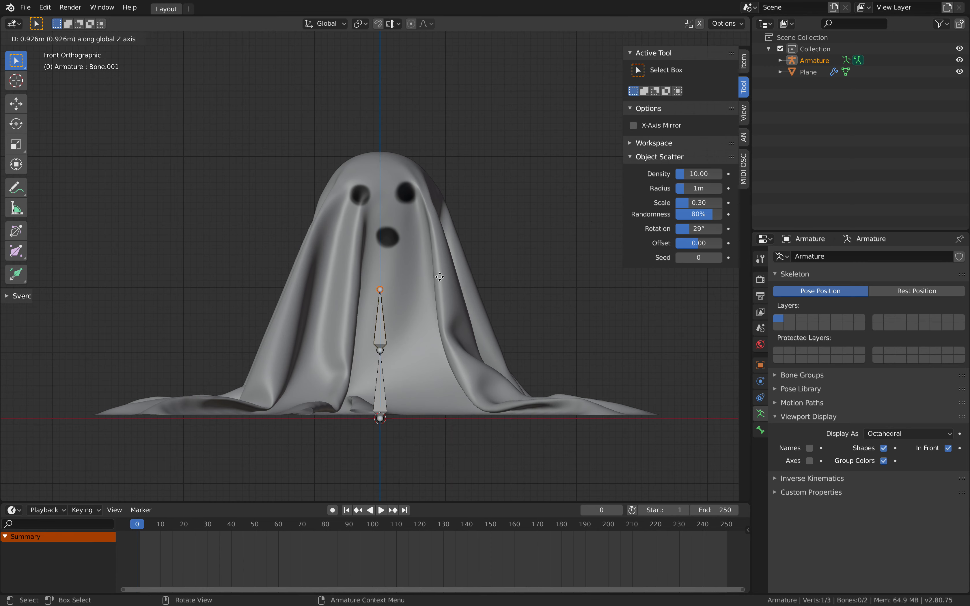
{"action": "left_click", "coordinate": [438, 276]}
{"action": "key", "text": "e"}
{"action": "key", "text": "z"}
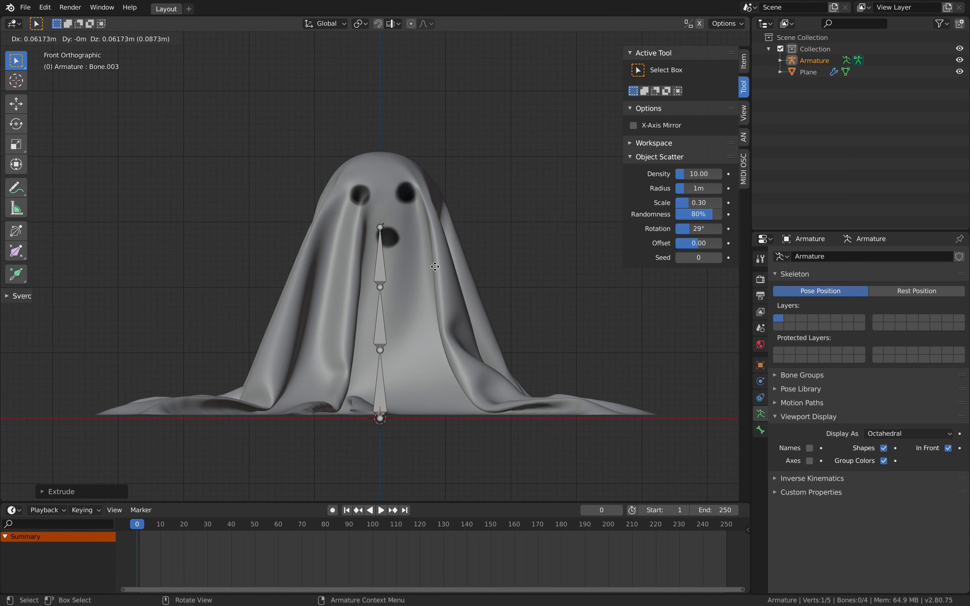
{"action": "left_click", "coordinate": [430, 204]}
Extrude a two-bone chain from the armature's base out to the cloth's front corner on the -X side
{"action": "middle_click_drag", "start_coordinate": [430, 204], "coordinate": [383, 385]}
{"action": "key", "text": "e"}
{"action": "left_click", "coordinate": [327, 411]}
{"action": "key", "text": "e"}
{"action": "left_click", "coordinate": [259, 453]}
{"action": "key", "text": "ctrl+z"}
{"action": "key", "text": "e"}
{"action": "left_click", "coordinate": [235, 484]}
Extrude a matching two-bone chain from the armature's base to the front cloth corner on the +X side
{"action": "left_click", "coordinate": [378, 334]}
{"action": "key", "text": "e"}
{"action": "left_click", "coordinate": [425, 372]}
{"action": "key", "text": "e"}
{"action": "left_click", "coordinate": [565, 479]}
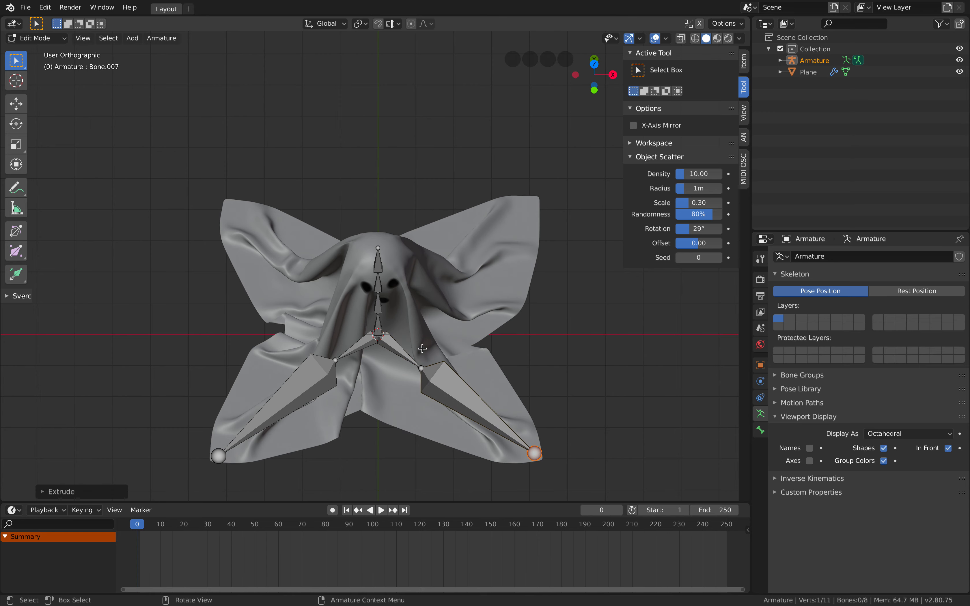
{"action": "left_click", "coordinate": [382, 335]}
{"action": "key", "text": "e"}
{"action": "left_click", "coordinate": [469, 272]}
{"action": "middle_click_drag", "start_coordinate": [468, 272], "coordinate": [441, 285]}
{"action": "key", "text": "ctrl+z"}
Extrude a two-bone chain from the armature's base toward the back cloth corner on the +X side
{"action": "left_click", "coordinate": [376, 322]}
{"action": "mouse_move", "coordinate": [378, 324]}
{"action": "middle_mouse_down"}
{"action": "mouse_move", "coordinate": [413, 334]}
{"action": "mouse_move", "coordinate": [374, 323]}
{"action": "middle_mouse_up"}
{"action": "scroll", "coordinate": [375, 323], "scroll_direction": "up", "scroll_amount": 3}
{"action": "middle_click_drag", "start_coordinate": [443, 341], "coordinate": [379, 351]}
{"action": "left_click", "coordinate": [349, 339]}
{"action": "key", "text": "e"}
{"action": "left_click", "coordinate": [444, 353]}
{"action": "middle_click_drag", "start_coordinate": [444, 353], "coordinate": [402, 307]}
{"action": "key", "text": "e"}
{"action": "left_click", "coordinate": [697, 441]}
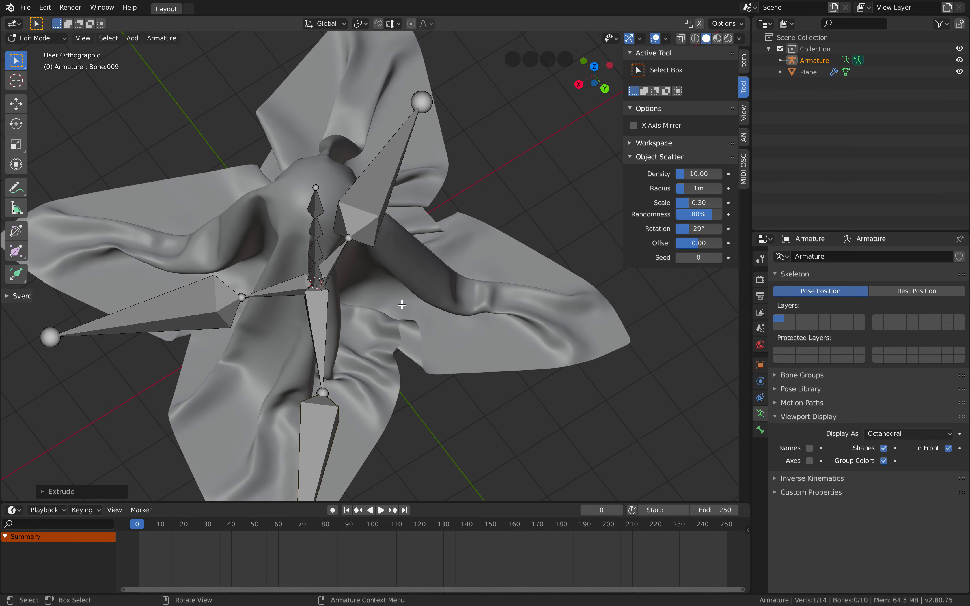
Extrude a two-bone chain from the armature's base toward the back cloth corner on the -X side
{"action": "left_click", "coordinate": [326, 287]}
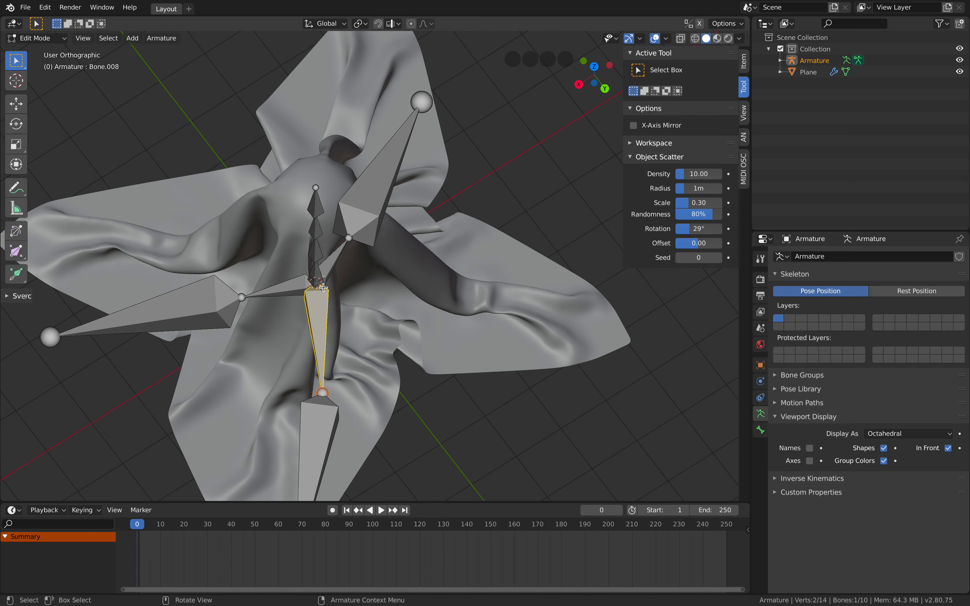
{"action": "middle_click_drag", "start_coordinate": [364, 289], "coordinate": [320, 299]}
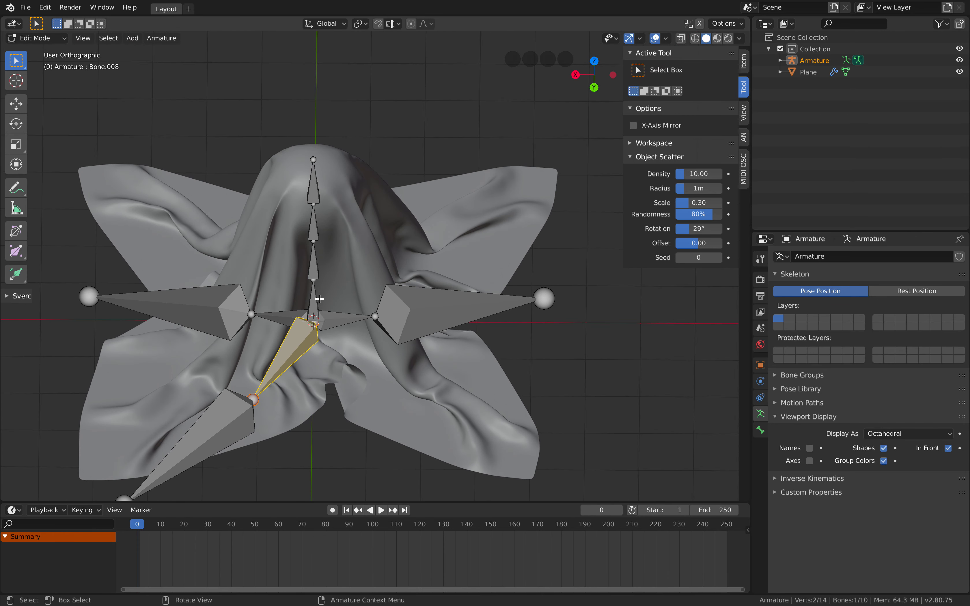
{"action": "left_click", "coordinate": [319, 324]}
{"action": "key", "text": "e"}
{"action": "left_click", "coordinate": [433, 393]}
{"action": "middle_click_drag", "start_coordinate": [433, 393], "coordinate": [444, 421]}
{"action": "key", "text": "e"}
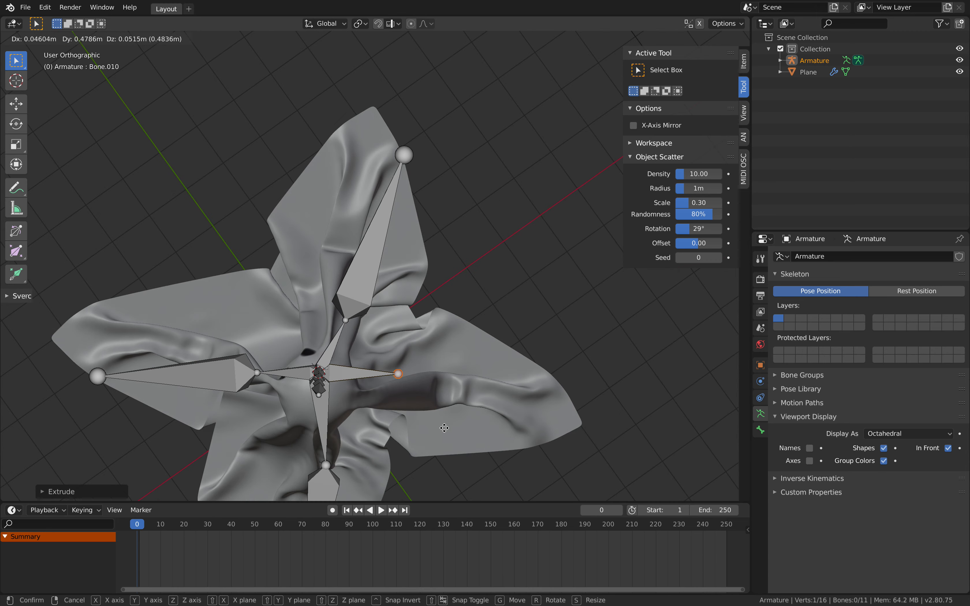
{"action": "left_click", "coordinate": [607, 468]}
Raise the outer bone of the -X back chain onto the cloth and move its tip to the cloth corner
{"action": "middle_click_drag", "start_coordinate": [607, 468], "coordinate": [504, 369]}
{"action": "left_click_drag", "start_coordinate": [505, 369], "coordinate": [509, 352]}
{"action": "left_click", "coordinate": [405, 363]}
{"action": "key", "text": "g"}
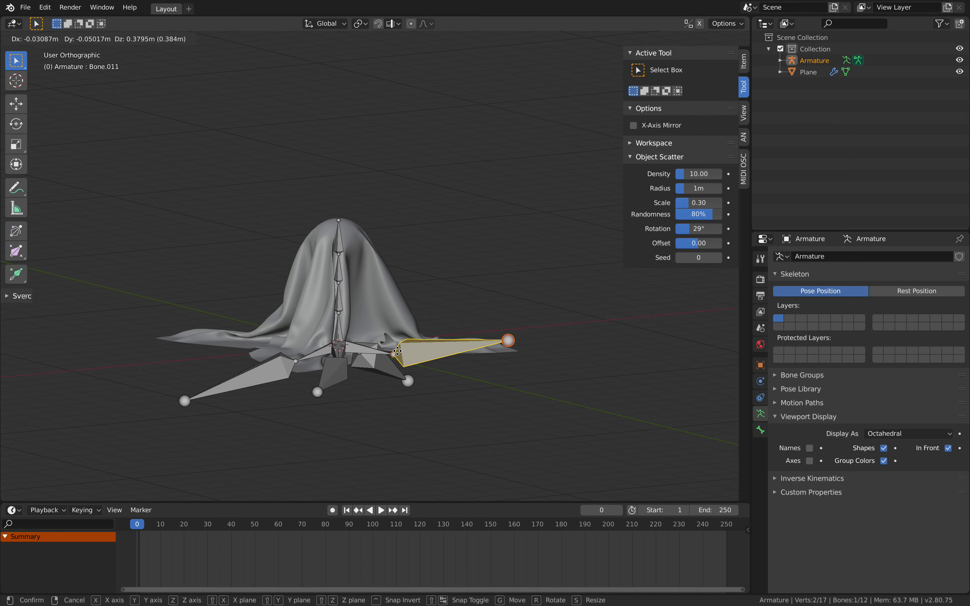
{"action": "left_click", "coordinate": [437, 350]}
{"action": "left_click", "coordinate": [508, 338]}
{"action": "key", "text": "g"}
{"action": "left_click", "coordinate": [512, 348]}
Turn on snapping and set the snap target to Face
{"action": "middle_click_drag", "start_coordinate": [509, 349], "coordinate": [375, 383]}
{"action": "middle_click_drag", "start_coordinate": [313, 382], "coordinate": [319, 304]}
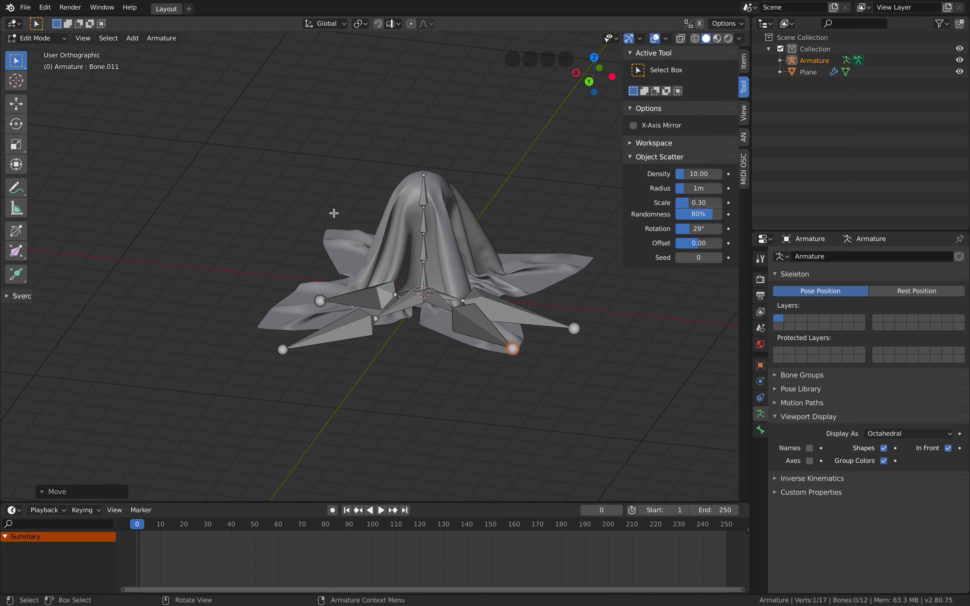
{"action": "scroll", "coordinate": [334, 212], "scroll_direction": "up", "scroll_amount": 5}
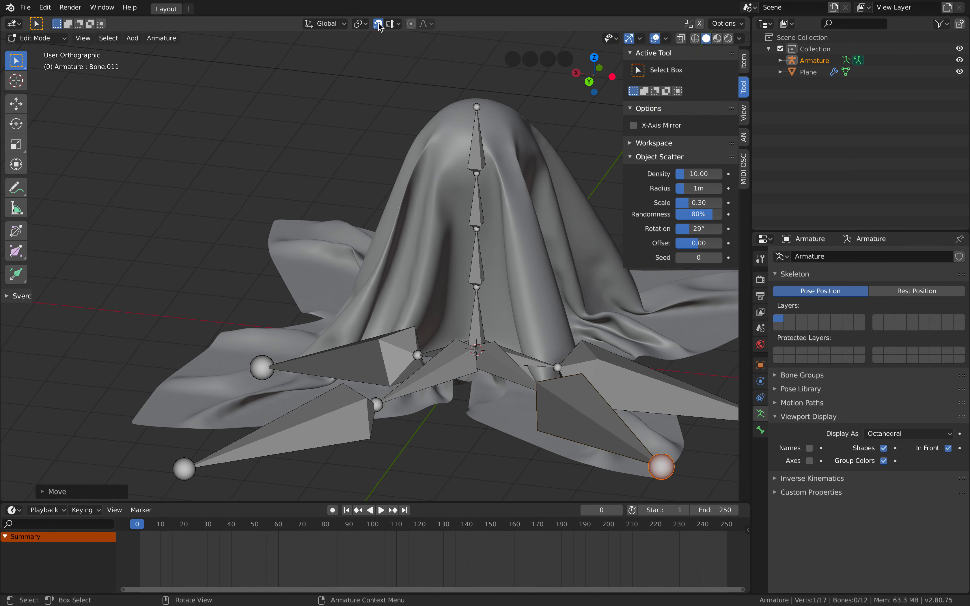
{"action": "left_click", "coordinate": [394, 23]}
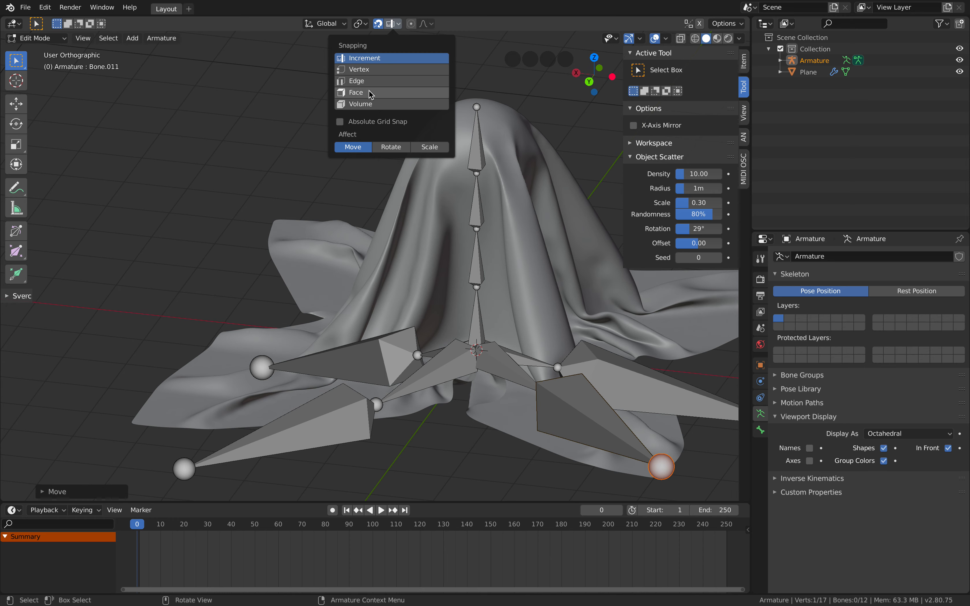
{"action": "left_click", "coordinate": [365, 94]}
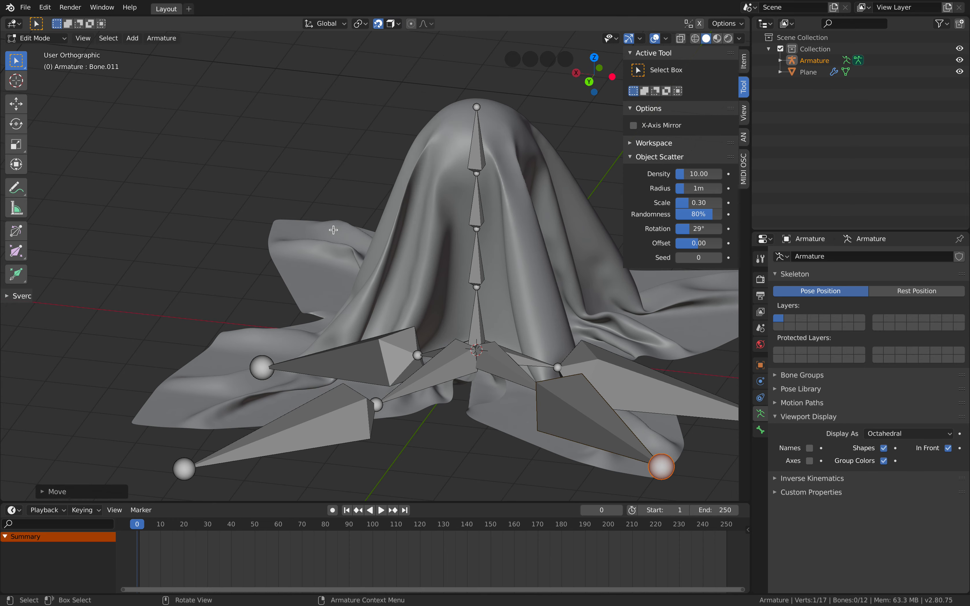
{"action": "scroll", "coordinate": [313, 304], "scroll_direction": "down", "scroll_amount": 2}
{"action": "middle_click_drag", "start_coordinate": [303, 326], "coordinate": [310, 329]}
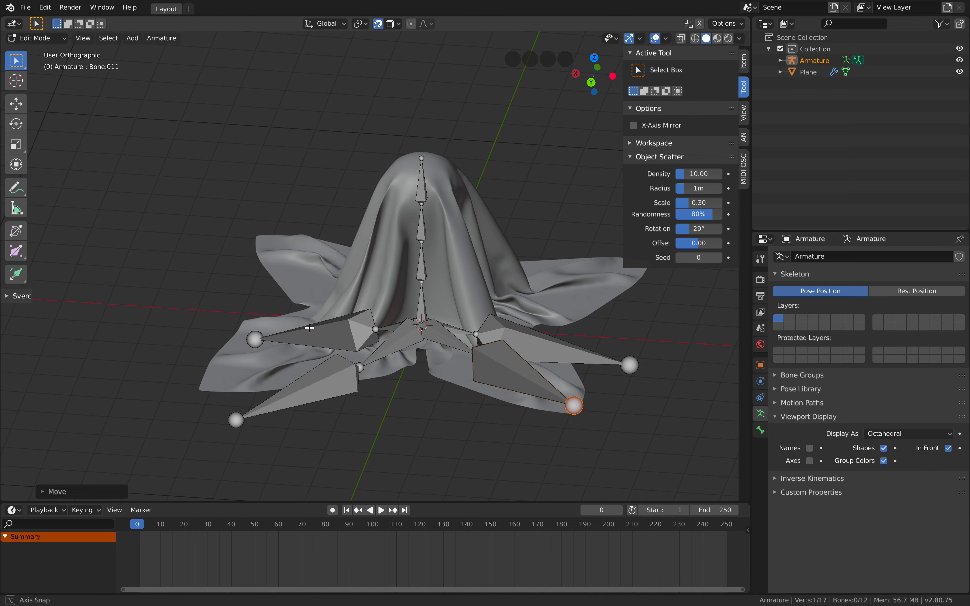
{"action": "left_click", "coordinate": [393, 27]}
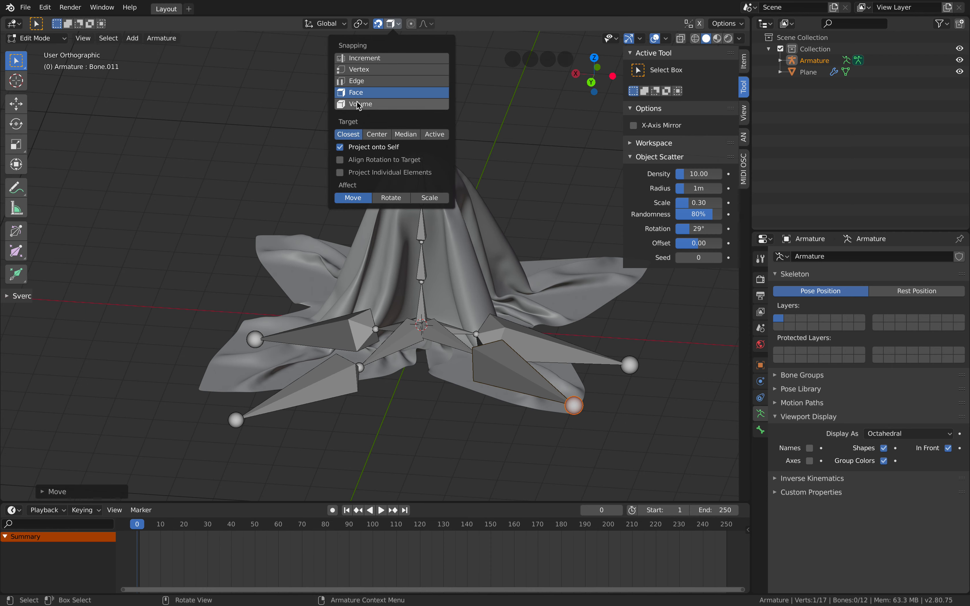
{"action": "middle_click_drag", "start_coordinate": [224, 218], "coordinate": [349, 410]}
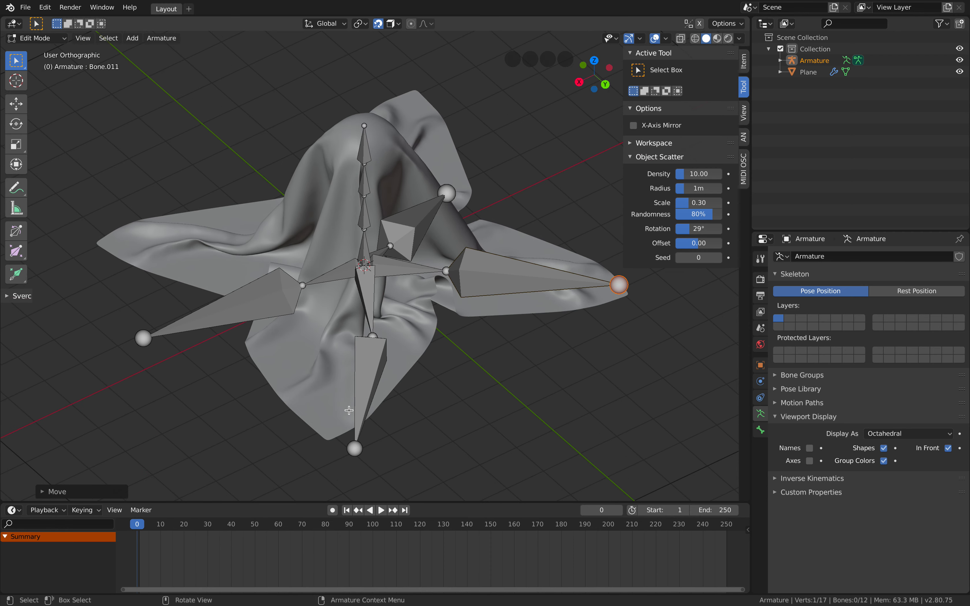
Snap the tip of the +X back chain onto the cloth corner and shift its outer bone slightly outward
{"action": "left_click", "coordinate": [358, 450]}
{"action": "middle_click_drag", "start_coordinate": [358, 449], "coordinate": [285, 361], "text": "shift"}
{"action": "key", "text": "g"}
{"action": "left_click", "coordinate": [304, 350]}
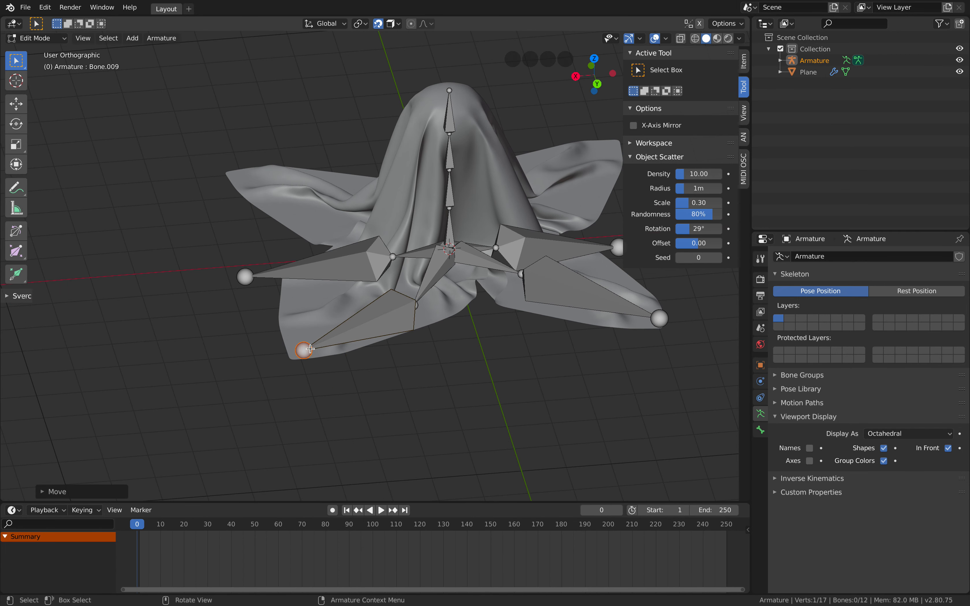
{"action": "left_click", "coordinate": [413, 305]}
{"action": "key", "text": "g"}
{"action": "left_click", "coordinate": [408, 305]}
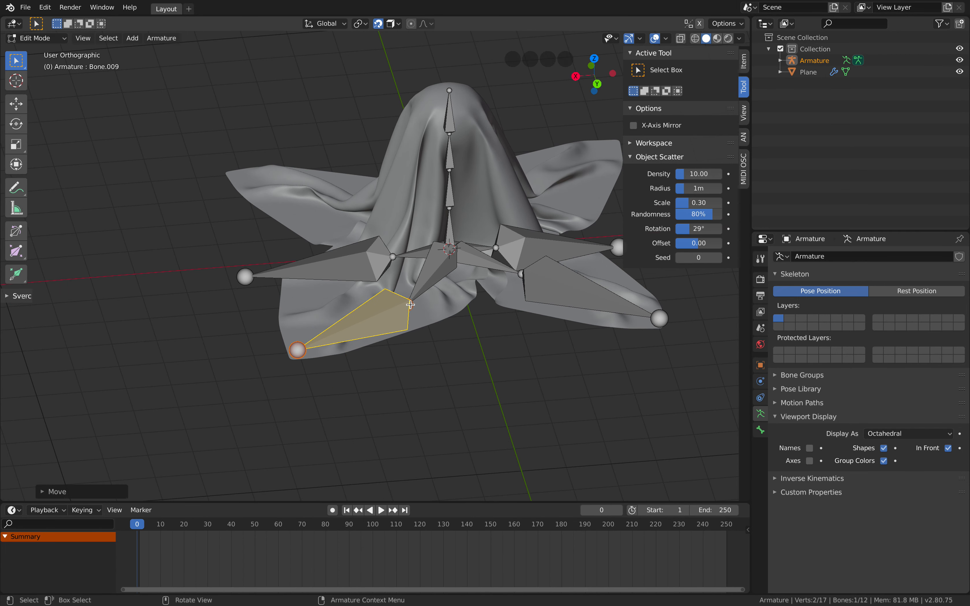
Snap the joint between the two bones of the +X back chain onto the cloth surface
{"action": "left_click", "coordinate": [410, 306]}
{"action": "key", "text": "g"}
{"action": "left_click", "coordinate": [397, 299]}
{"action": "middle_click_drag", "start_coordinate": [397, 299], "coordinate": [347, 284]}
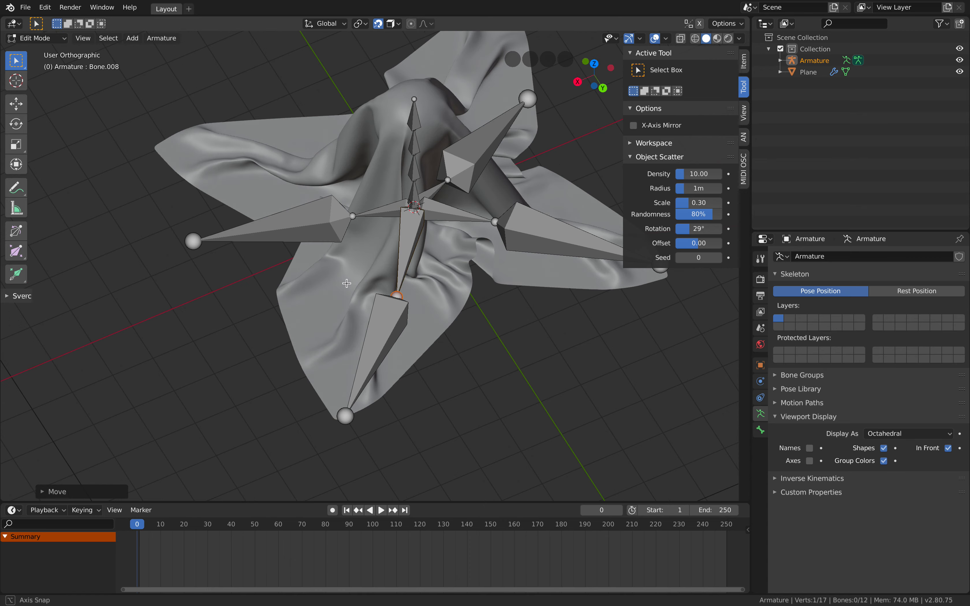
Snap the tip of the +X front chain onto its cloth corner and move the chain's middle joint outward onto the cloth
{"action": "left_click", "coordinate": [197, 243]}
{"action": "key", "text": "g"}
{"action": "left_click", "coordinate": [164, 145]}
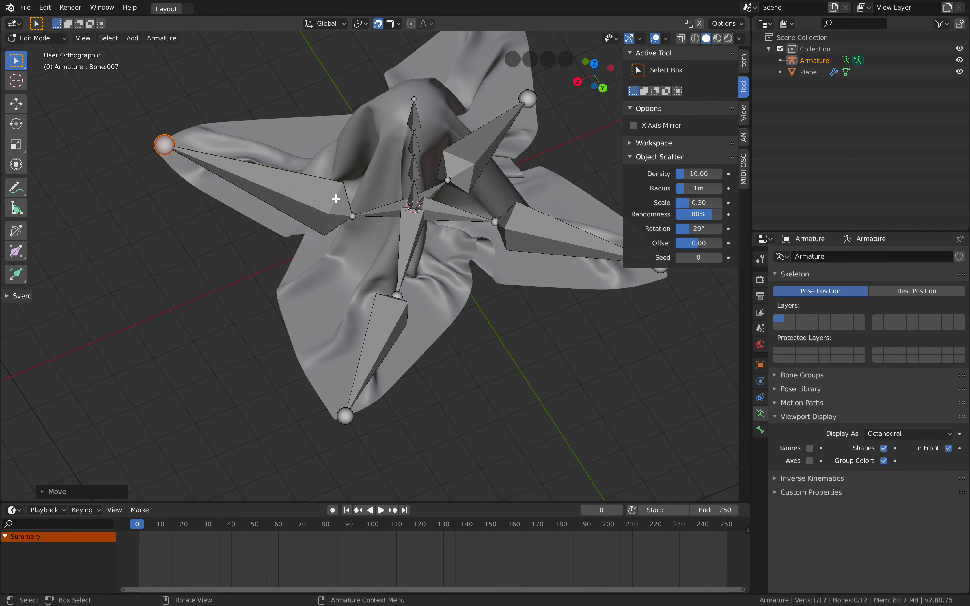
{"action": "left_click", "coordinate": [352, 217]}
{"action": "key", "text": "g"}
{"action": "left_click", "coordinate": [299, 181]}
Nudge the tip of the -X back chain into place on its cloth corner
{"action": "middle_click_drag", "start_coordinate": [298, 182], "coordinate": [456, 299]}
{"action": "left_click", "coordinate": [519, 327]}
{"action": "key", "text": "g"}
{"action": "left_click", "coordinate": [518, 331]}
Snap the tip of the -X front chain onto its cloth corner and move the chain's middle joint outward onto the cloth
{"action": "middle_click_drag", "start_coordinate": [452, 220], "coordinate": [359, 213]}
{"action": "middle_click_drag", "start_coordinate": [608, 170], "coordinate": [423, 239], "text": "shift"}
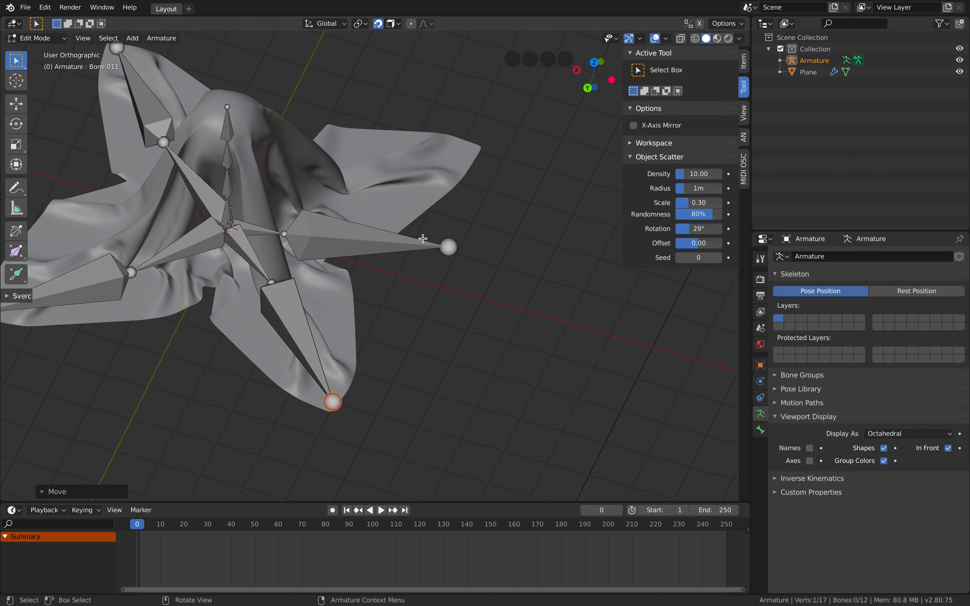
{"action": "left_click", "coordinate": [448, 246]}
{"action": "key", "text": "g"}
{"action": "left_click", "coordinate": [473, 145]}
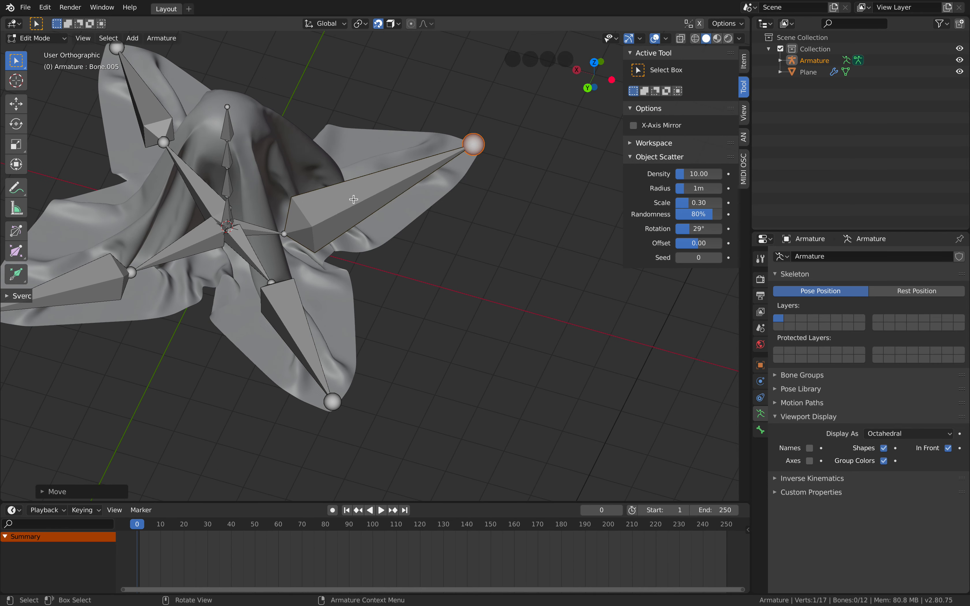
{"action": "left_click", "coordinate": [284, 230]}
{"action": "key", "text": "g"}
{"action": "left_click", "coordinate": [336, 201]}
Finish editing the bones and return the armature to Object Mode
{"action": "middle_click_drag", "start_coordinate": [336, 201], "coordinate": [459, 299]}
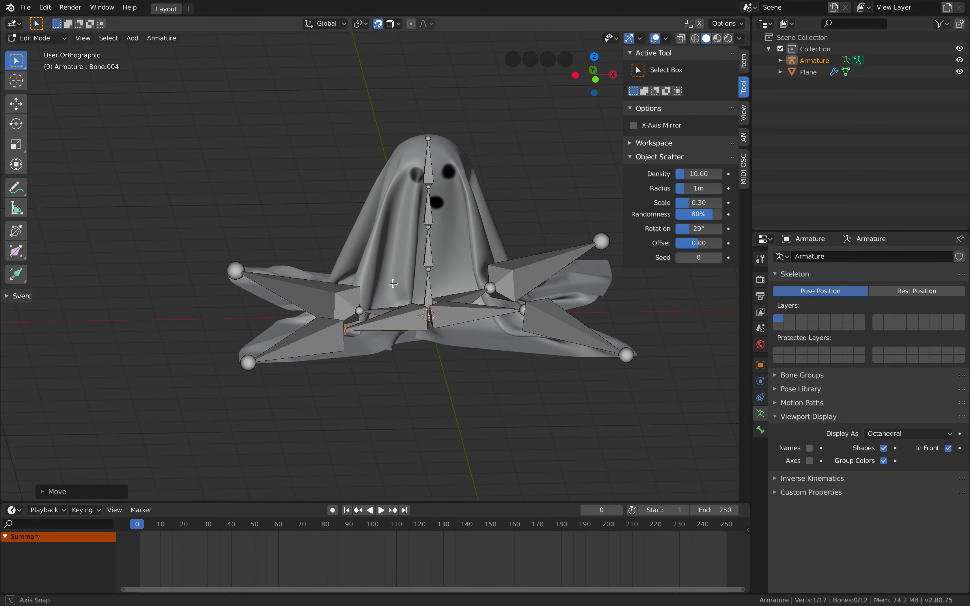
{"action": "left_click", "coordinate": [522, 309]}
{"action": "middle_click_drag", "start_coordinate": [522, 309], "coordinate": [437, 286]}
{"action": "middle_click_drag", "start_coordinate": [327, 296], "coordinate": [304, 296], "text": "shift"}
{"action": "key", "text": "Tab"}
{"action": "left_click", "coordinate": [325, 298]}
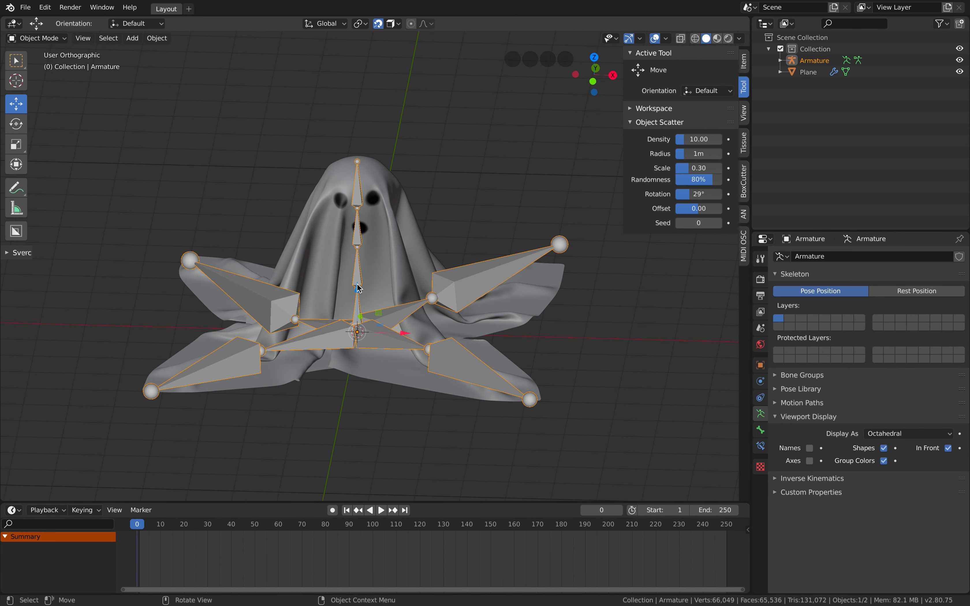
{"action": "left_click_drag", "start_coordinate": [356, 288], "coordinate": [353, 266]}
{"action": "key", "text": "ctrl+s"}
{"action": "middle_click_drag", "start_coordinate": [353, 267], "coordinate": [331, 254]}
{"action": "key", "text": "ctrl+z"}
Save the file and parent the ghost mesh to the armature using Armature Deform With Automatic Weights
{"action": "key", "text": "ctrl+s"}
{"action": "left_click", "coordinate": [374, 266]}
{"action": "middle_click_drag", "start_coordinate": [414, 245], "coordinate": [440, 263]}
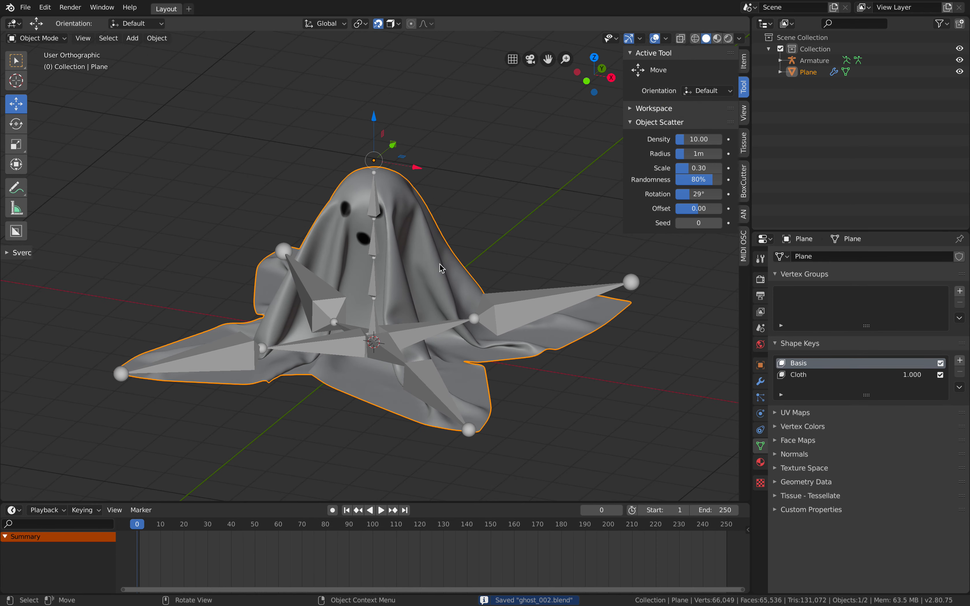
{"action": "left_click", "coordinate": [536, 302]}
{"action": "middle_click_drag", "start_coordinate": [536, 303], "coordinate": [499, 264]}
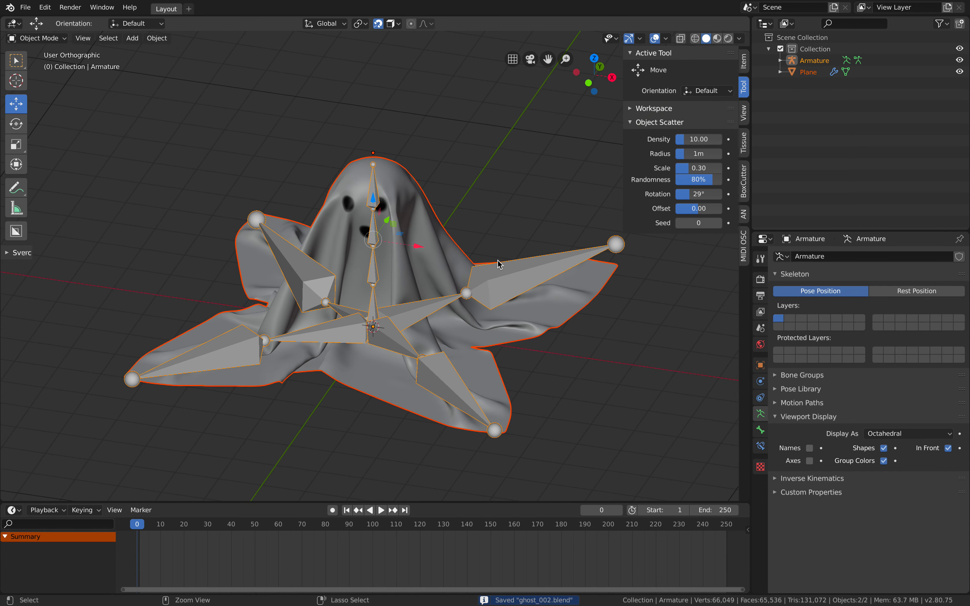
{"action": "key", "text": "ctrl+p"}
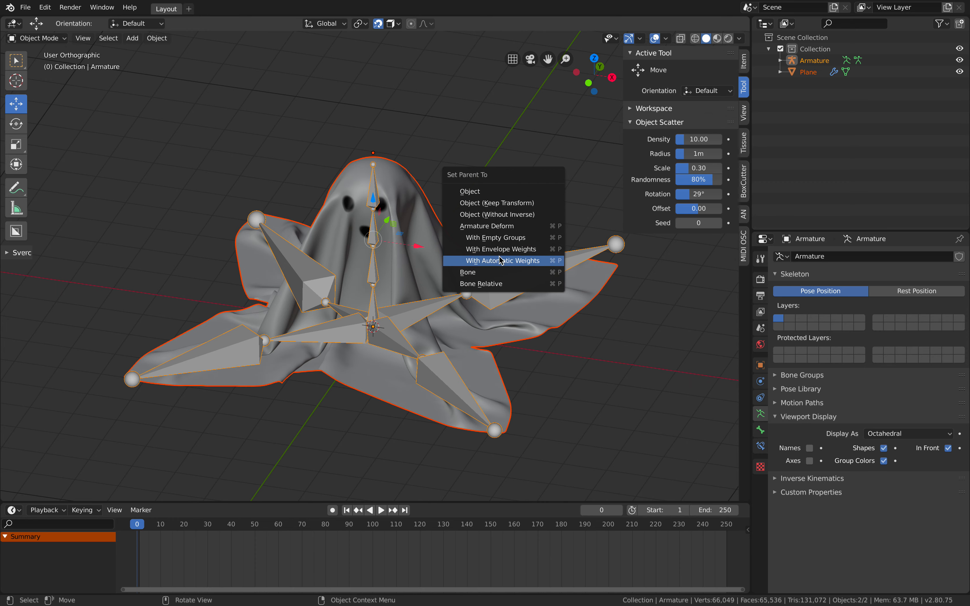
{"action": "left_click", "coordinate": [497, 261]}
Select only the armature and switch it to Pose Mode
{"action": "middle_click_drag", "start_coordinate": [391, 265], "coordinate": [374, 276]}
{"action": "left_click", "coordinate": [373, 276]}
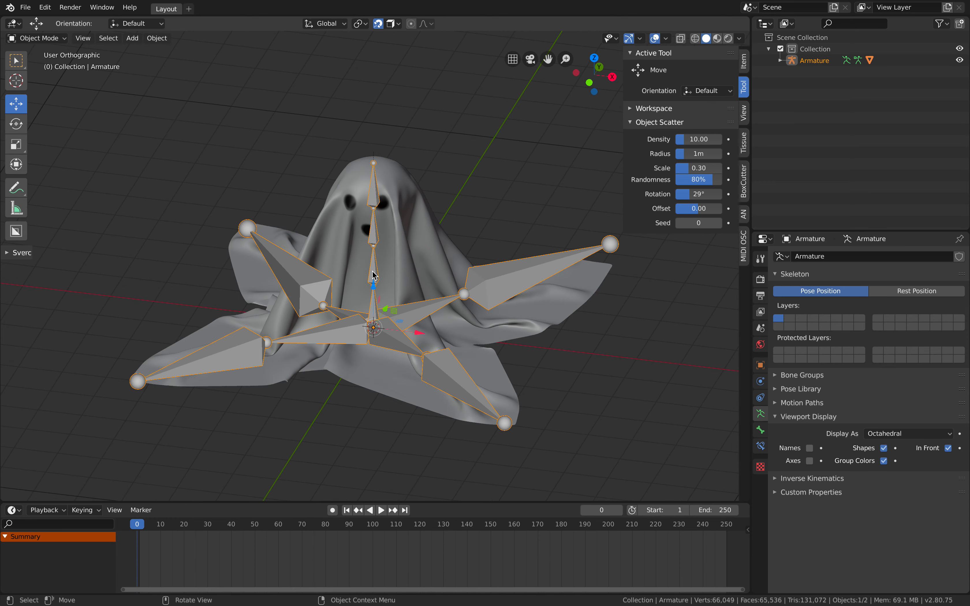
{"action": "left_click", "coordinate": [51, 41]}
{"action": "left_click", "coordinate": [53, 75]}
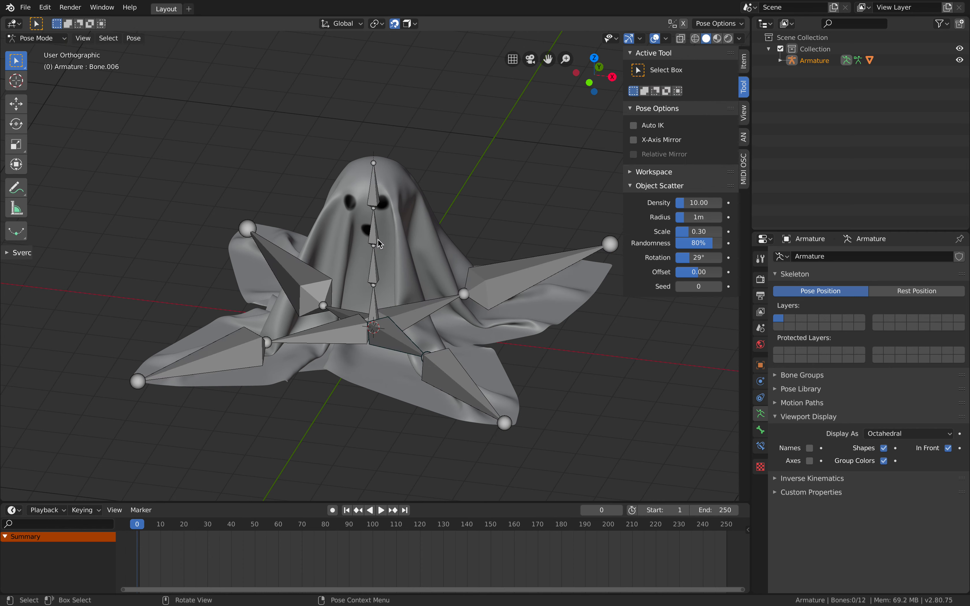
Try a free trackball rotation of the three upper body bones to test how the ghost mesh deforms
{"action": "left_click", "coordinate": [376, 197], "text": "shift"}
{"action": "middle_click_drag", "start_coordinate": [376, 196], "coordinate": [437, 217]}
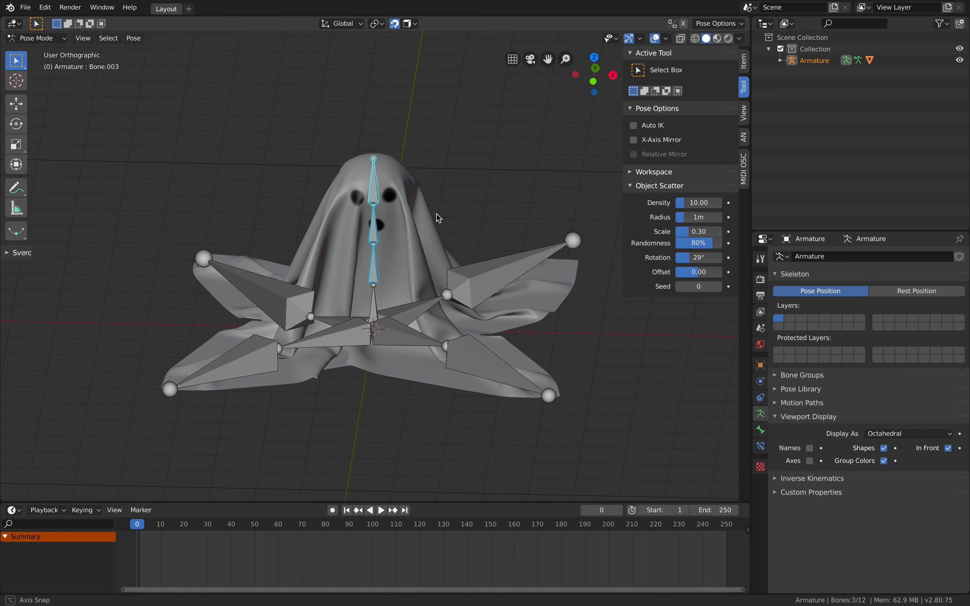
{"action": "key", "text": "r"}
{"action": "key", "text": "r"}
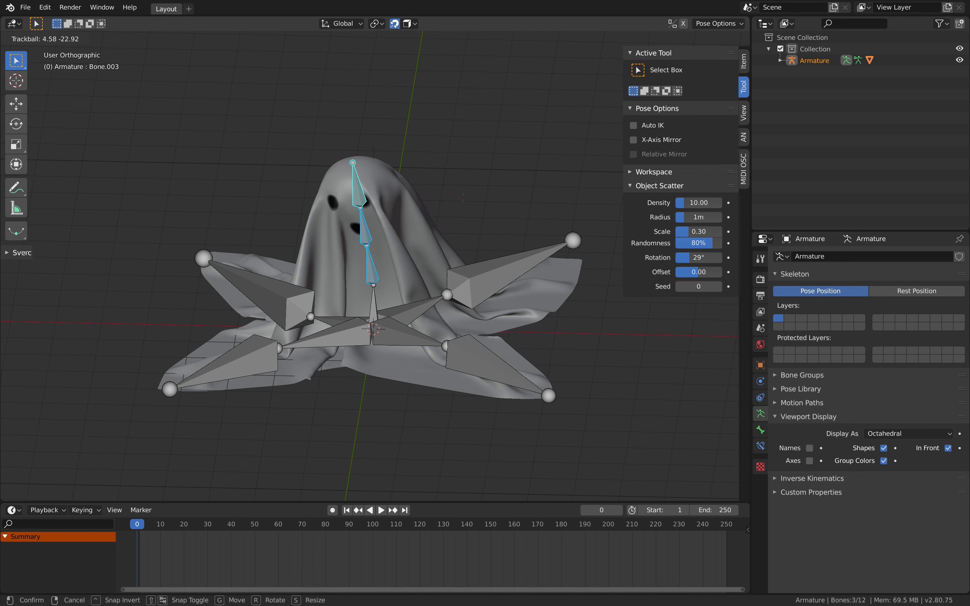
{"action": "right_click", "coordinate": [467, 197]}
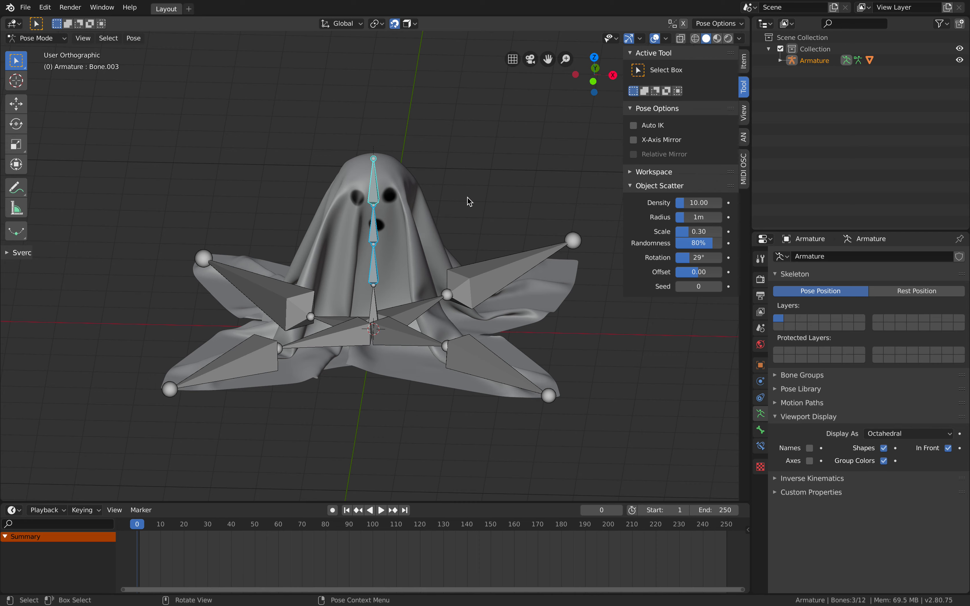
Try rotating only the top two body bones to test the bending of the head
{"action": "scroll", "coordinate": [464, 212], "scroll_direction": "up", "scroll_amount": 2}
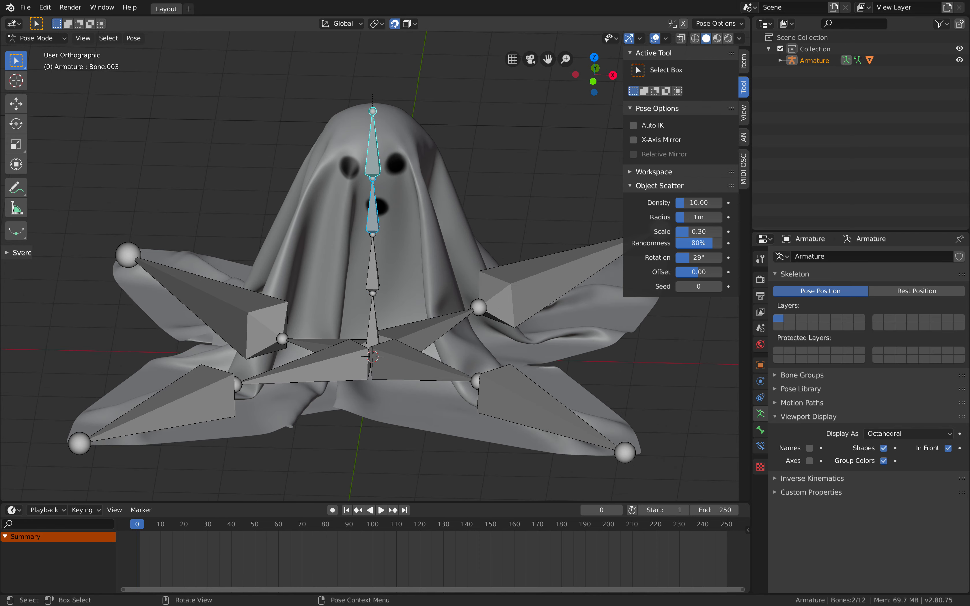
{"action": "key", "text": "r"}
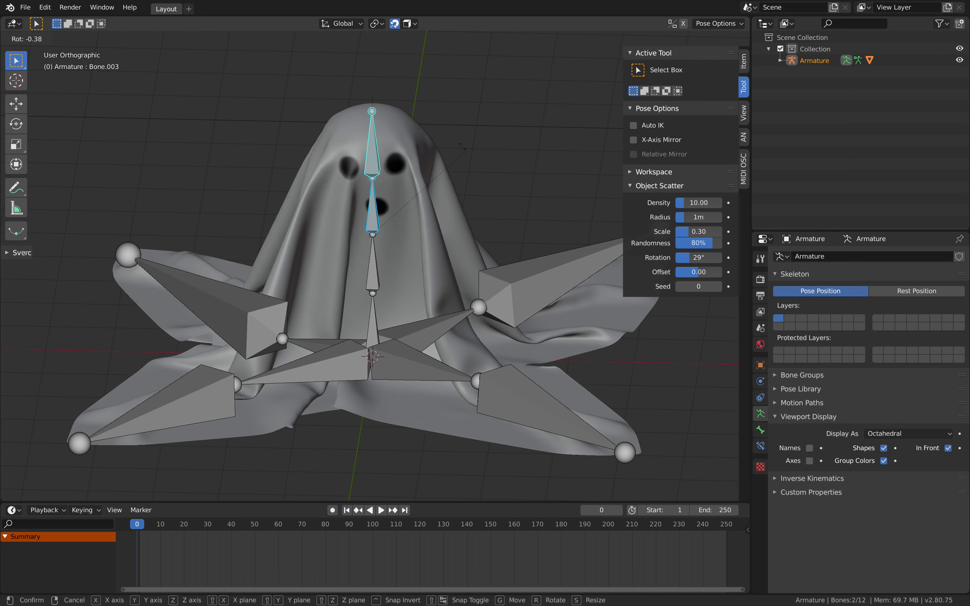
{"action": "left_click", "coordinate": [465, 156]}
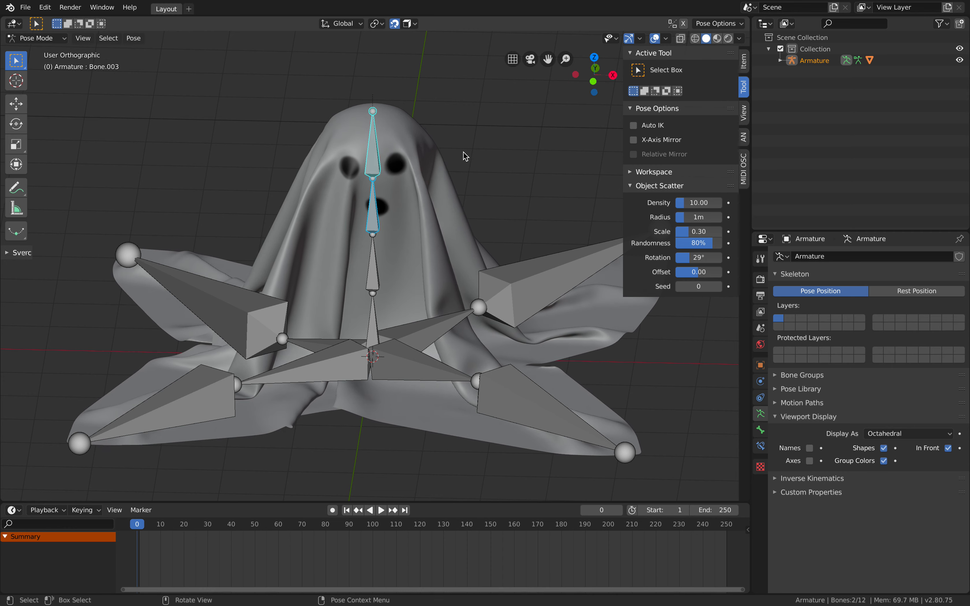
Show the selected bones' transform properties in the sidebar and narrow the sidebar
{"action": "middle_click_drag", "start_coordinate": [465, 178], "coordinate": [523, 232]}
{"action": "scroll", "coordinate": [476, 218], "scroll_direction": "down", "scroll_amount": 1}
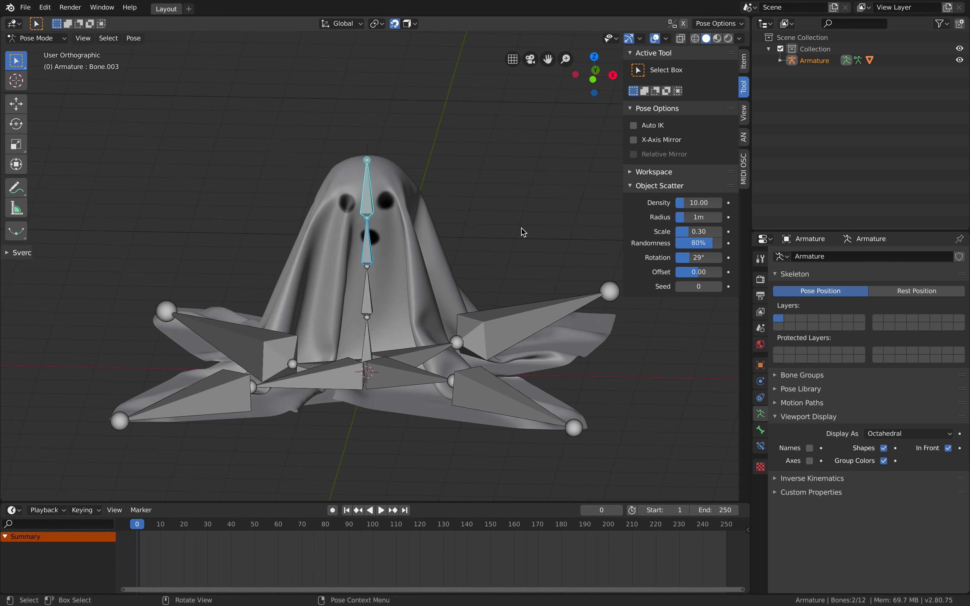
{"action": "left_click", "coordinate": [744, 63]}
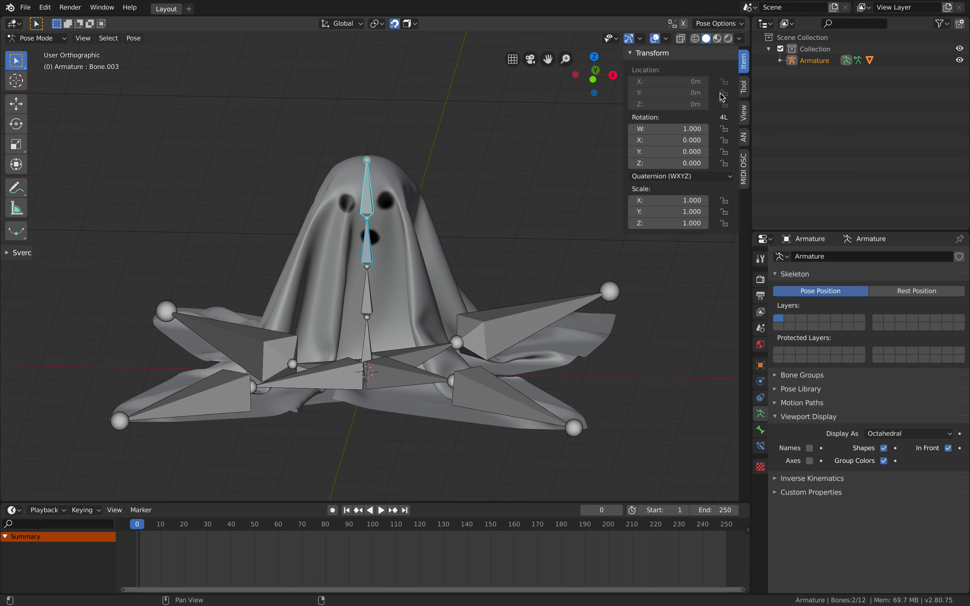
{"action": "left_click_drag", "start_coordinate": [623, 152], "coordinate": [639, 153]}
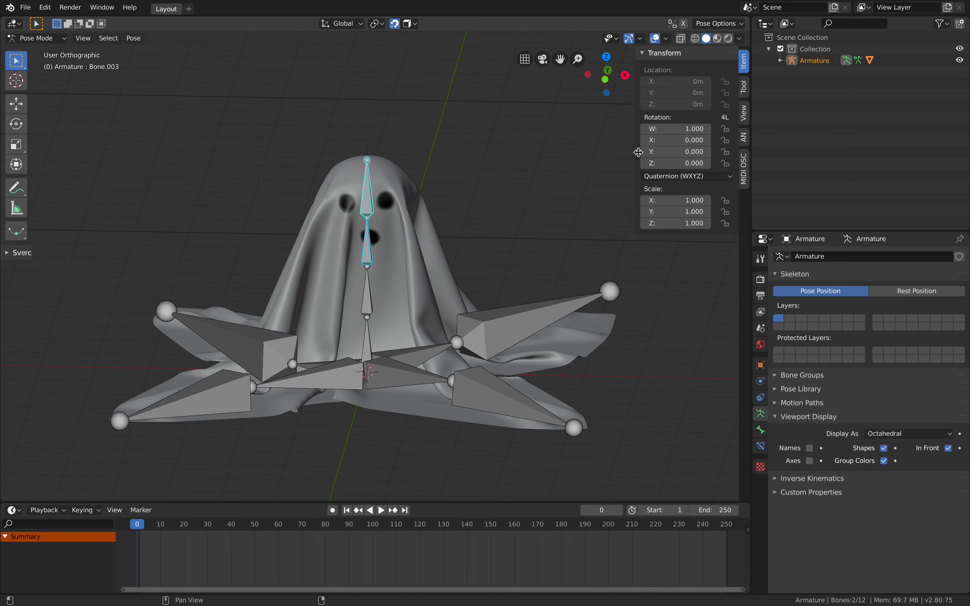
{"action": "key", "text": "r"}
{"action": "key", "text": "r"}
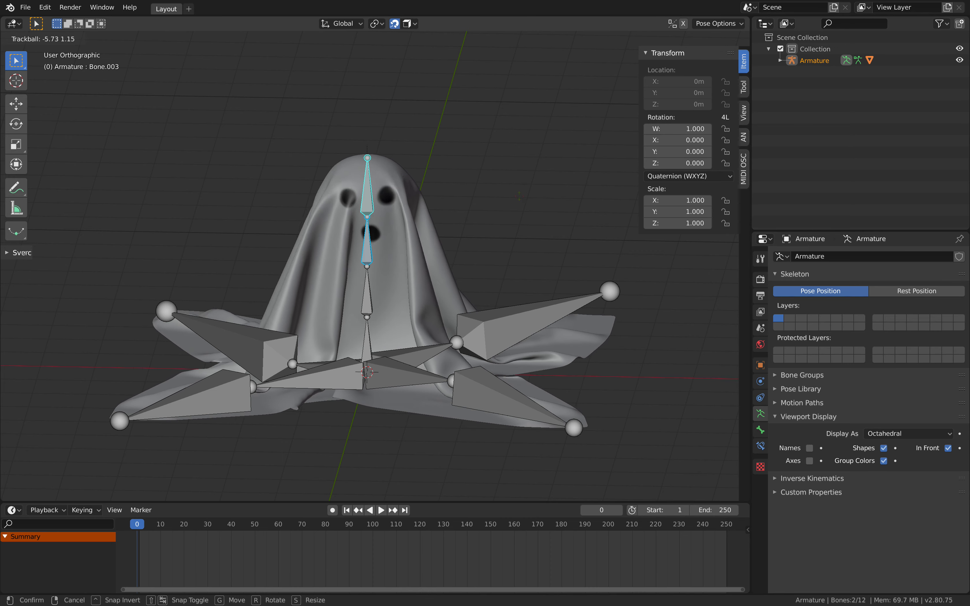
{"action": "key", "text": "Escape"}
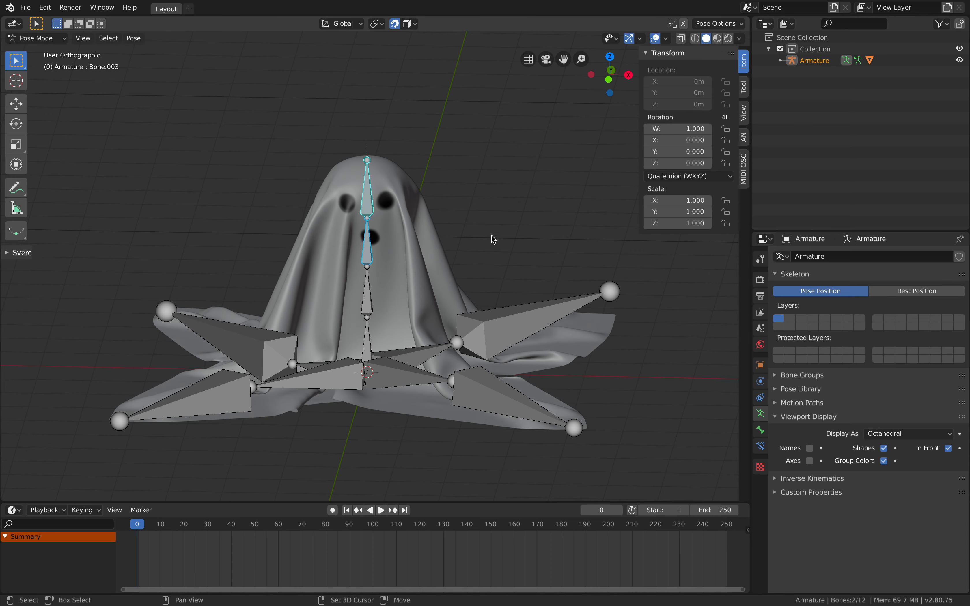
Insert a Location keyframe for all bones at frame 1
{"action": "middle_click_drag", "start_coordinate": [492, 239], "coordinate": [506, 238], "text": "shift"}
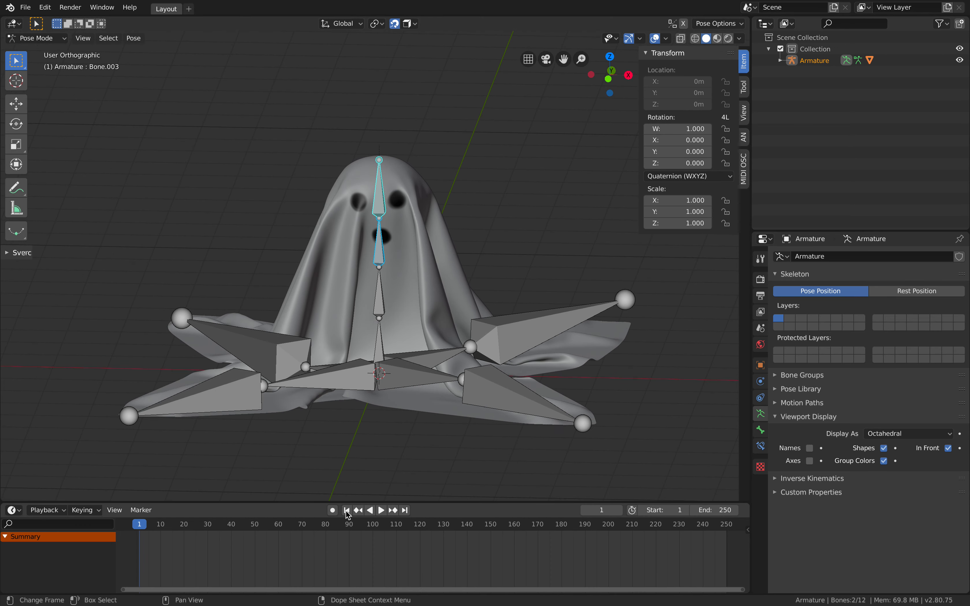
{"action": "middle_click_drag", "start_coordinate": [399, 419], "coordinate": [412, 400]}
{"action": "key", "text": "a"}
{"action": "key", "text": "alt+a"}
{"action": "key", "text": "a"}
{"action": "key", "text": "i"}
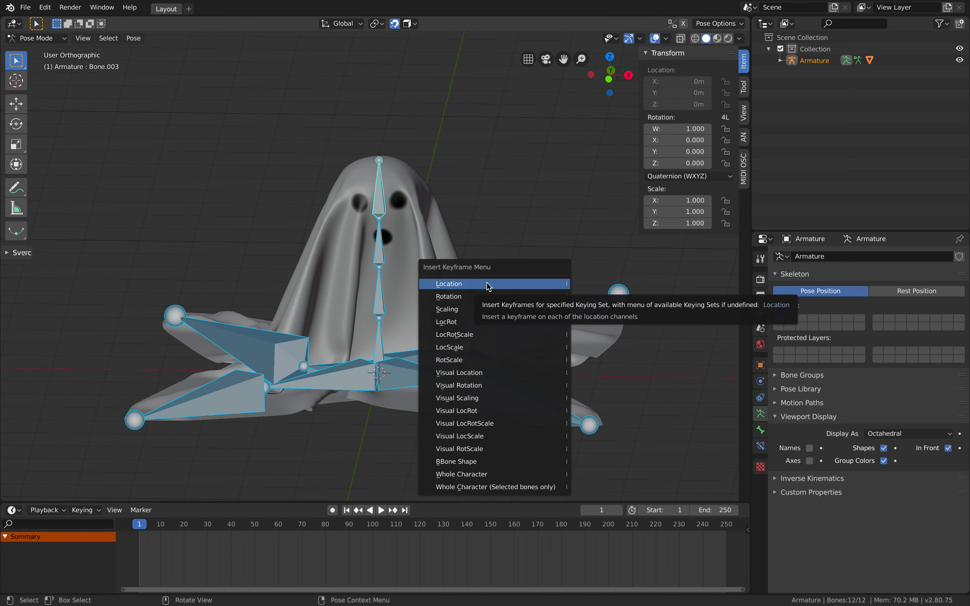
{"action": "left_click", "coordinate": [487, 284]}
At frame 20, trackball-rotate the three upper body bones by about 18° so the ghost's face turns toward -X
{"action": "key", "text": "space"}
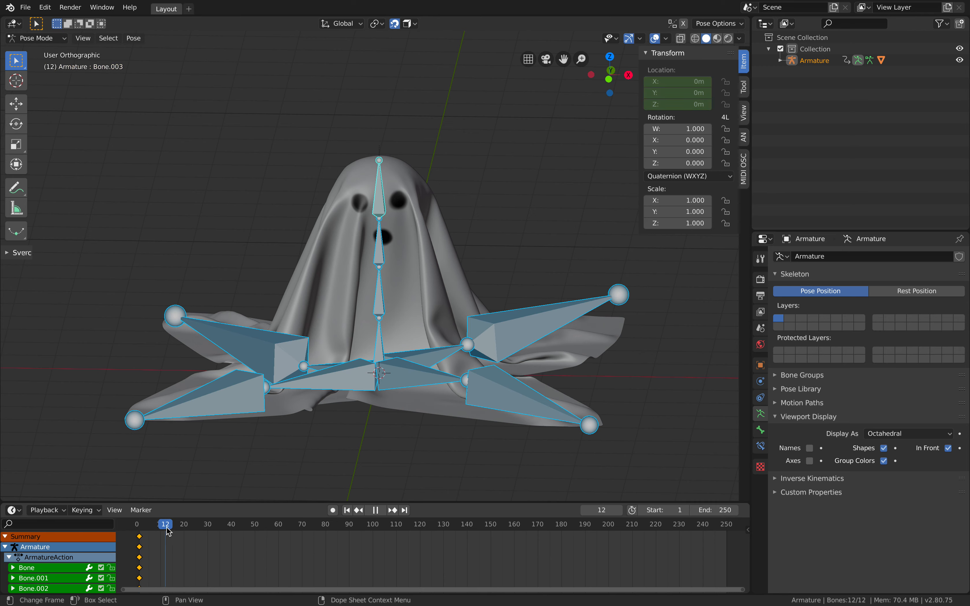
{"action": "key", "text": "space"}
{"action": "left_click", "coordinate": [379, 290]}
{"action": "left_click", "coordinate": [379, 240], "text": "shift"}
{"action": "left_click", "coordinate": [379, 188], "text": "shift"}
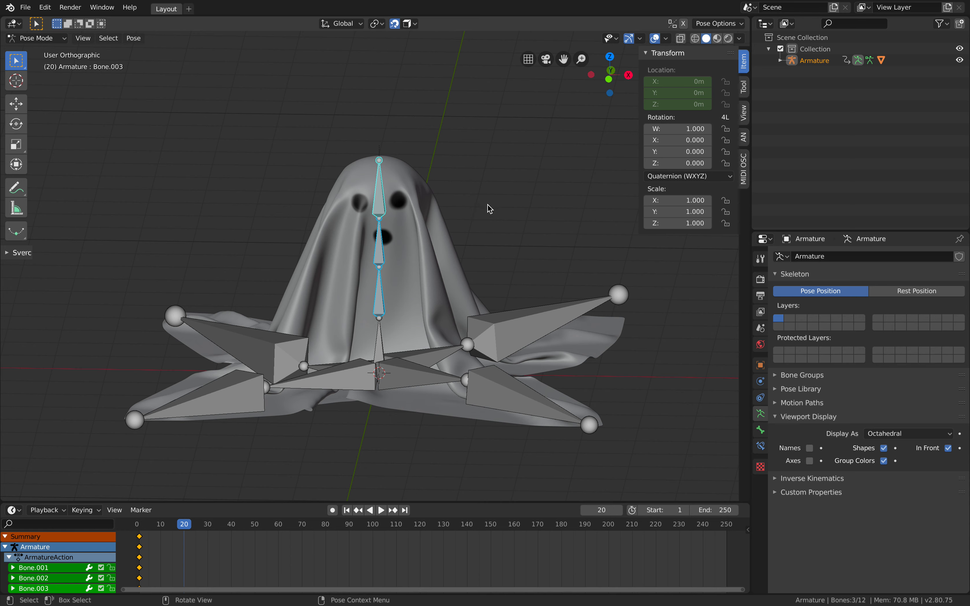
{"action": "key", "text": "r"}
{"action": "key", "text": "r"}
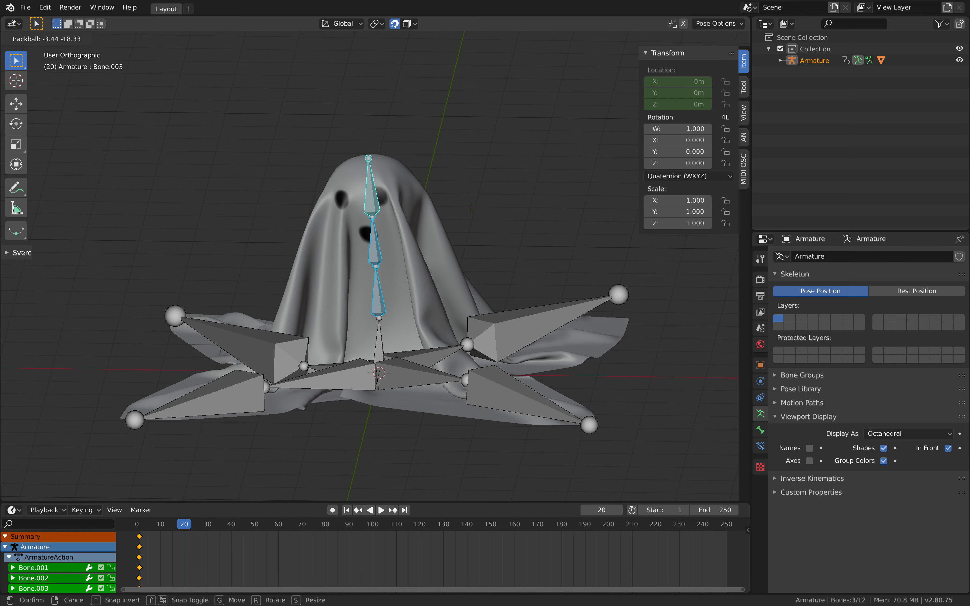
{"action": "left_click", "coordinate": [469, 211]}
Insert a LocRotScale keyframe for all bones at frame 20
{"action": "key", "text": "i"}
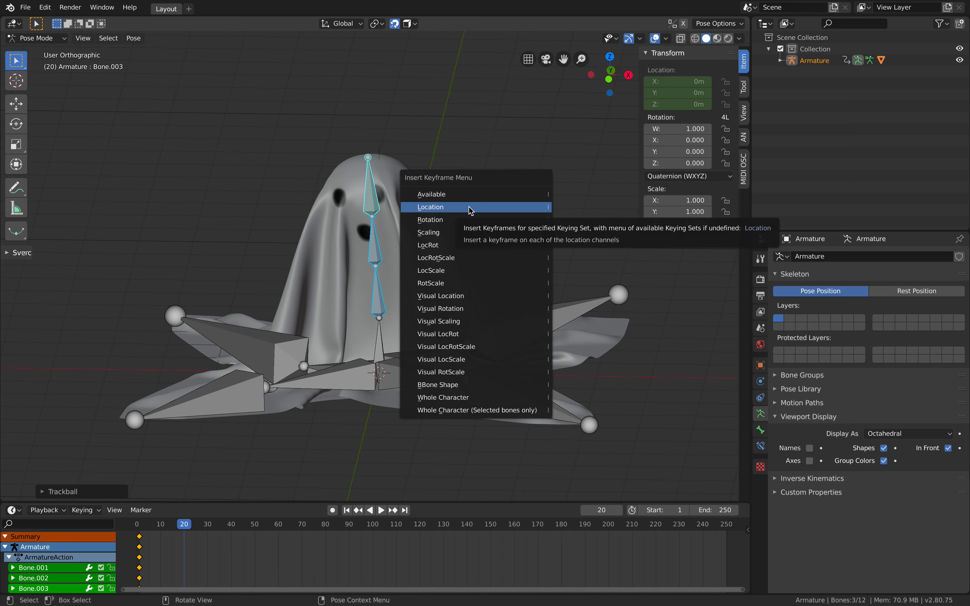
{"action": "key", "text": "a"}
{"action": "key", "text": "i"}
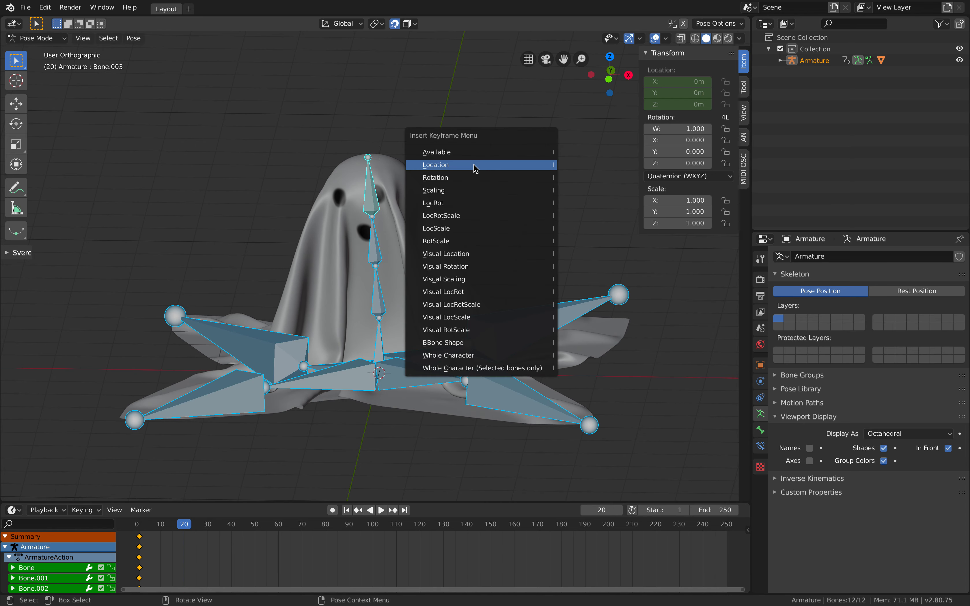
{"action": "left_click", "coordinate": [468, 216]}
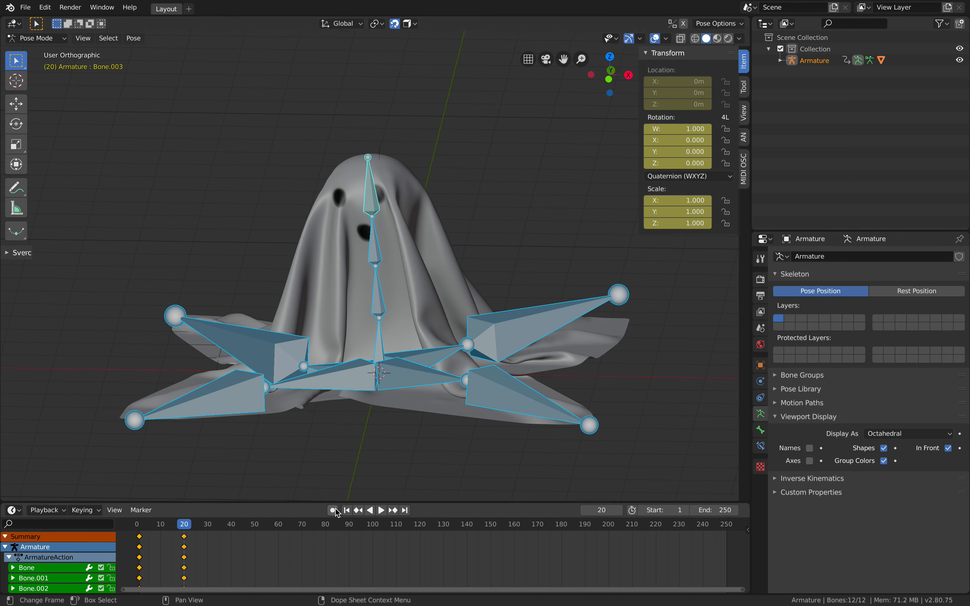
With auto keying on, trackball-rotate the three upper body bones at frame 40 by about 38° so the face turns toward +X
{"action": "left_click", "coordinate": [232, 530]}
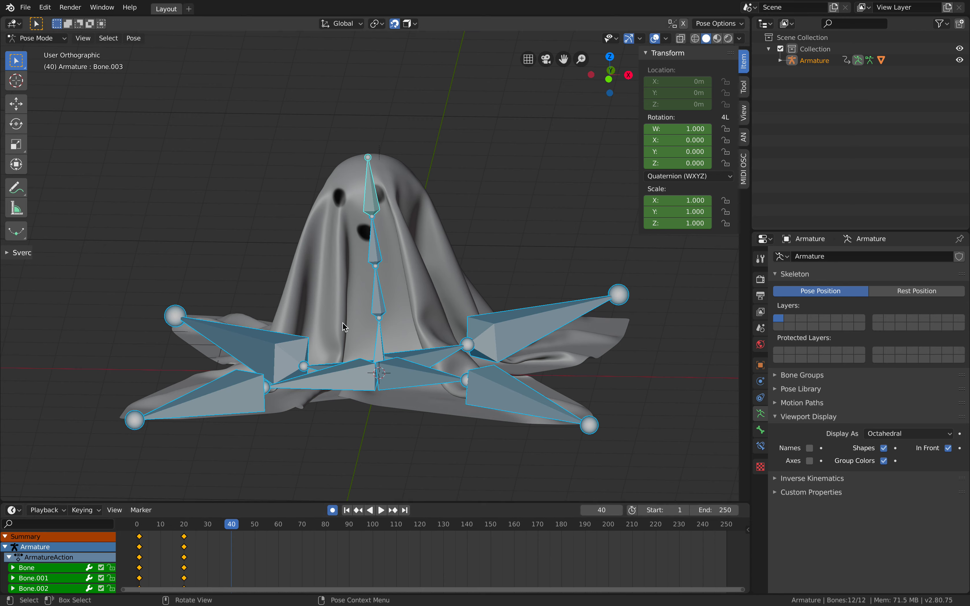
{"action": "left_click", "coordinate": [378, 305]}
{"action": "left_click", "coordinate": [375, 245], "text": "shift"}
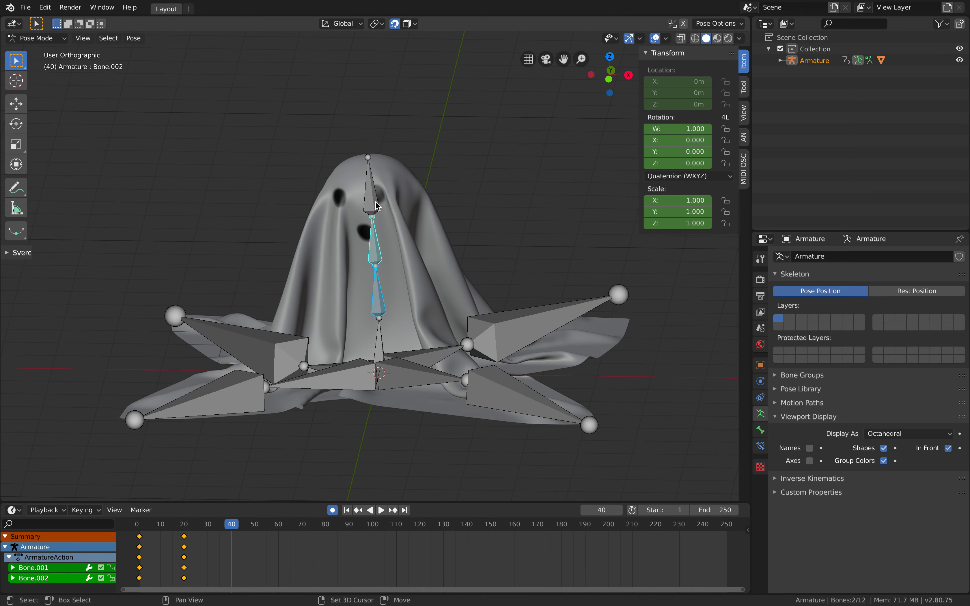
{"action": "left_click", "coordinate": [372, 189], "text": "shift"}
{"action": "key", "text": "r"}
{"action": "key", "text": "r"}
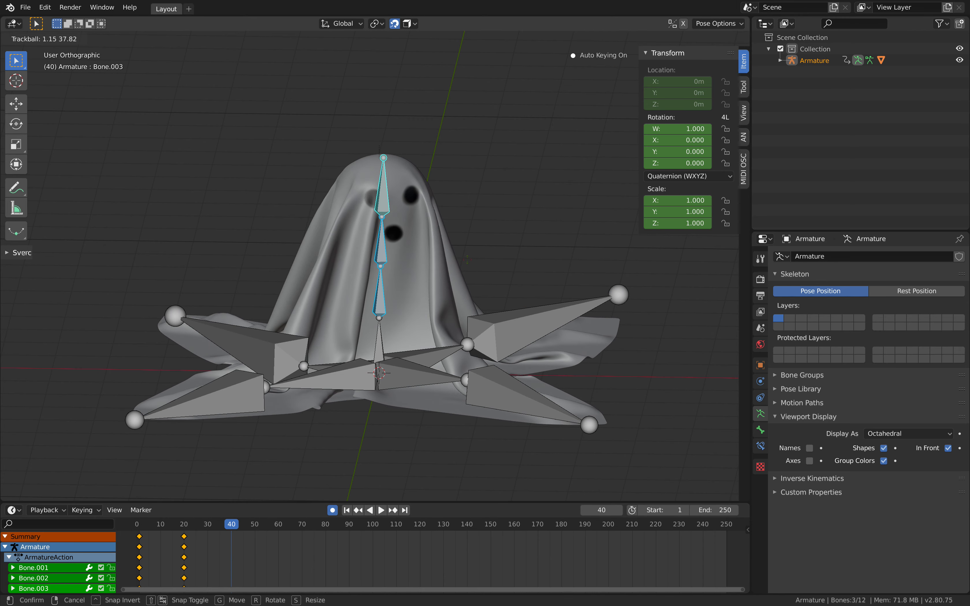
{"action": "left_click", "coordinate": [469, 260]}
Insert keyframes for all bones at frame 40 and scrub back along the timeline to preview the motion
{"action": "key", "text": "i"}
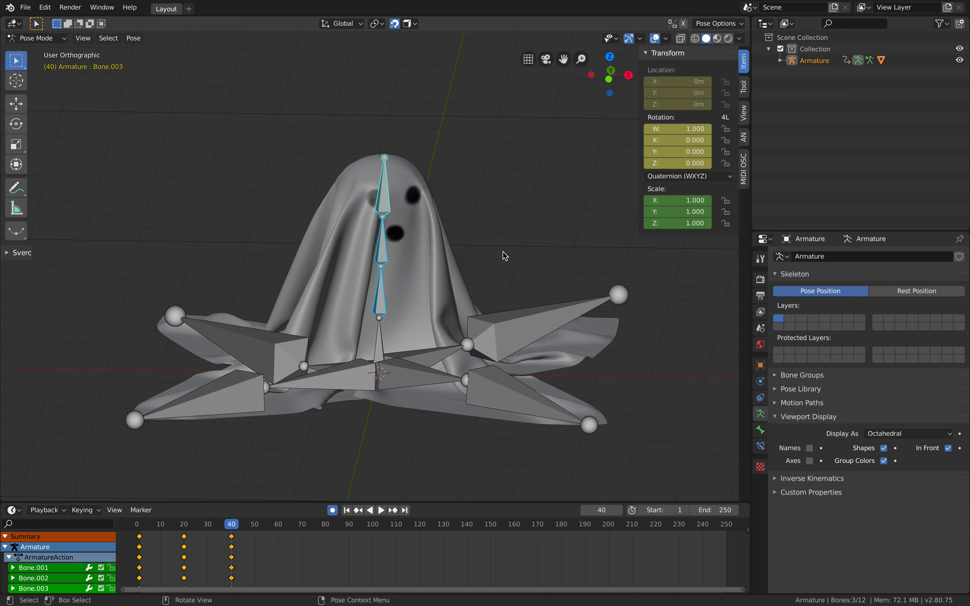
{"action": "key", "text": "i"}
{"action": "key", "text": "a"}
{"action": "key", "text": "i"}
{"action": "left_click", "coordinate": [513, 202]}
{"action": "mouse_move", "coordinate": [183, 525]}
{"action": "left_mouse_down"}
{"action": "mouse_move", "coordinate": [153, 525]}
{"action": "mouse_move", "coordinate": [181, 534]}
{"action": "left_mouse_up"}
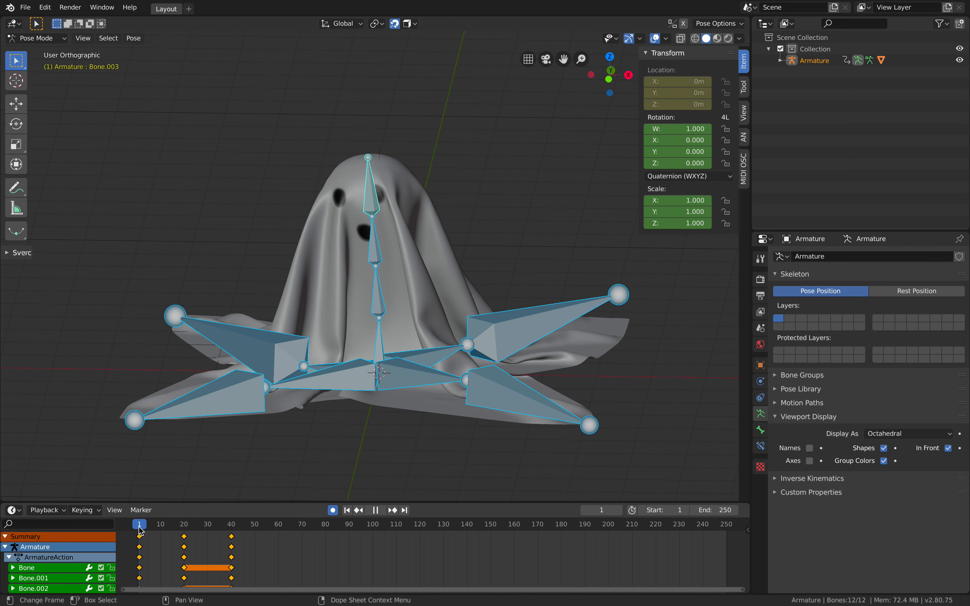
At frame 1, clear the rotation of all bones and insert a LocRotScale keyframe for them
{"action": "key", "text": "Escape"}
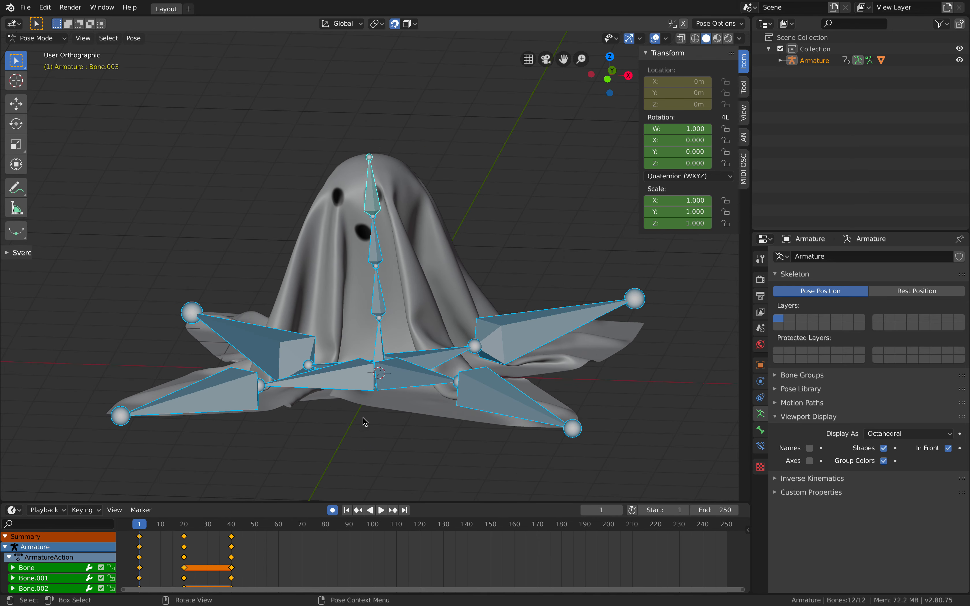
{"action": "key", "text": "alt+a"}
{"action": "key", "text": "a"}
{"action": "key", "text": "alt+r"}
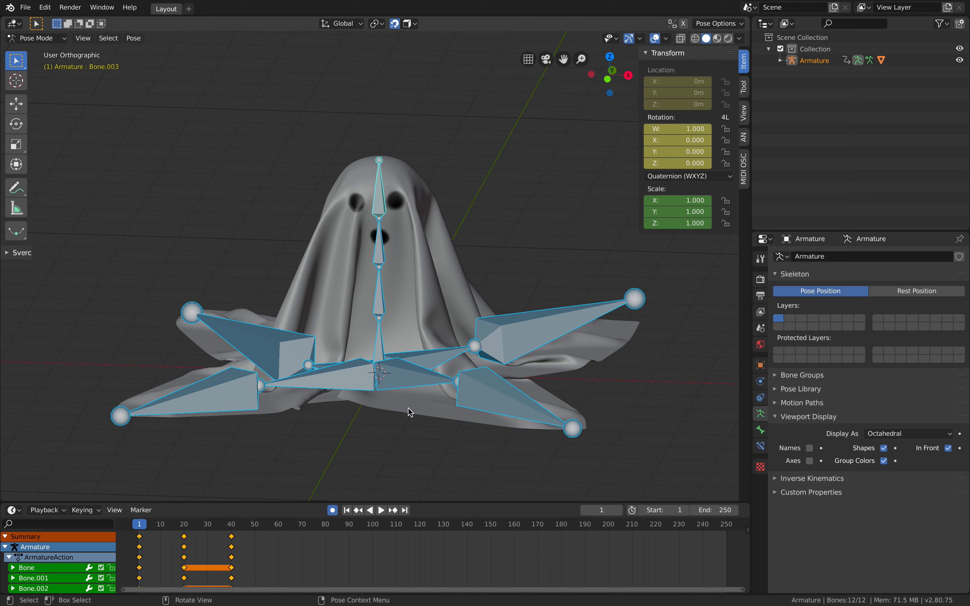
{"action": "key", "text": "alt+a"}
{"action": "key", "text": "a"}
{"action": "key", "text": "i"}
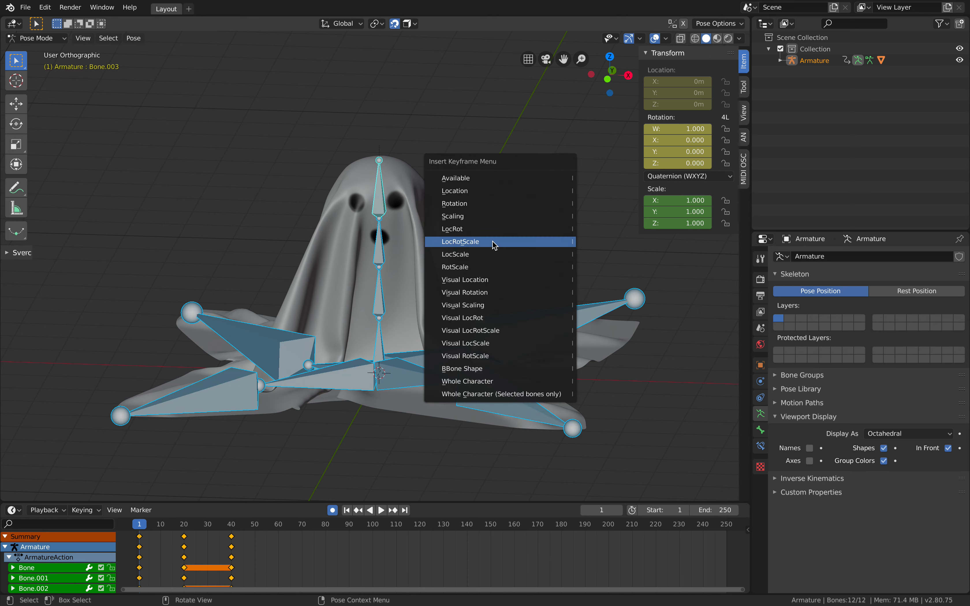
{"action": "left_click", "coordinate": [494, 243]}
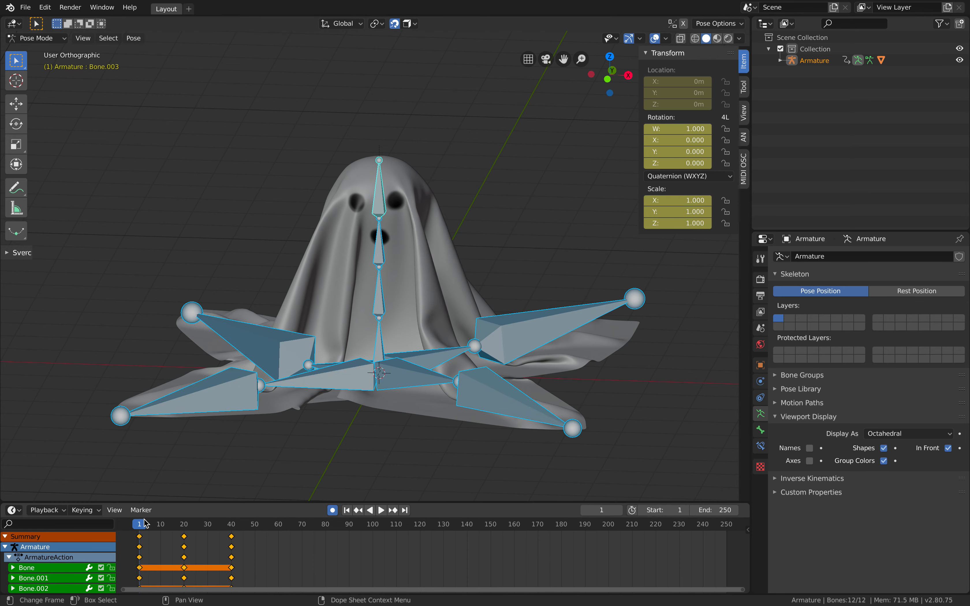
Play the animation from frame 1 and scrub back through the early frames to check the ghost's turn
{"action": "key", "text": "space"}
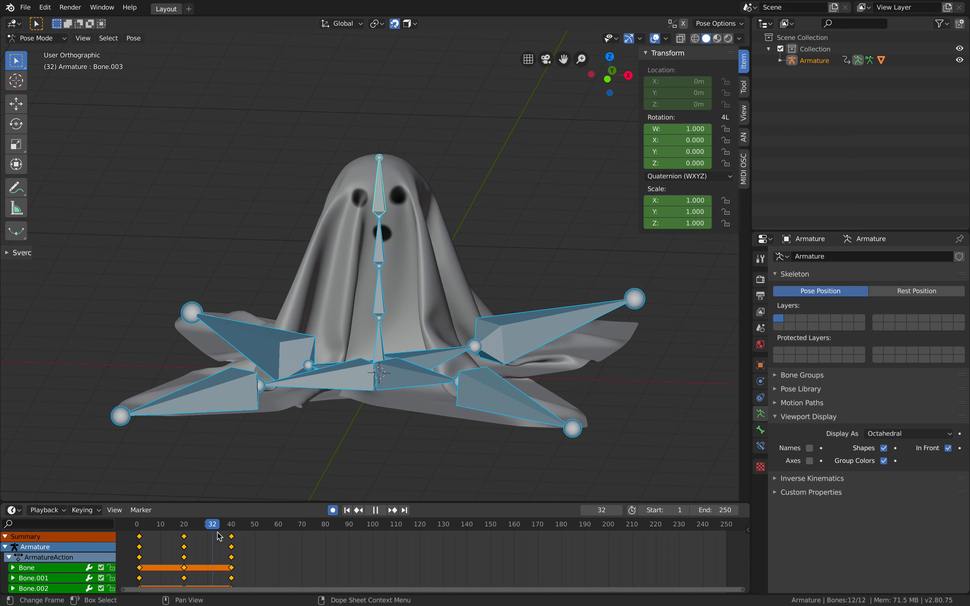
{"action": "left_click", "coordinate": [153, 535]}
{"action": "left_click_drag", "start_coordinate": [152, 531], "coordinate": [149, 533]}
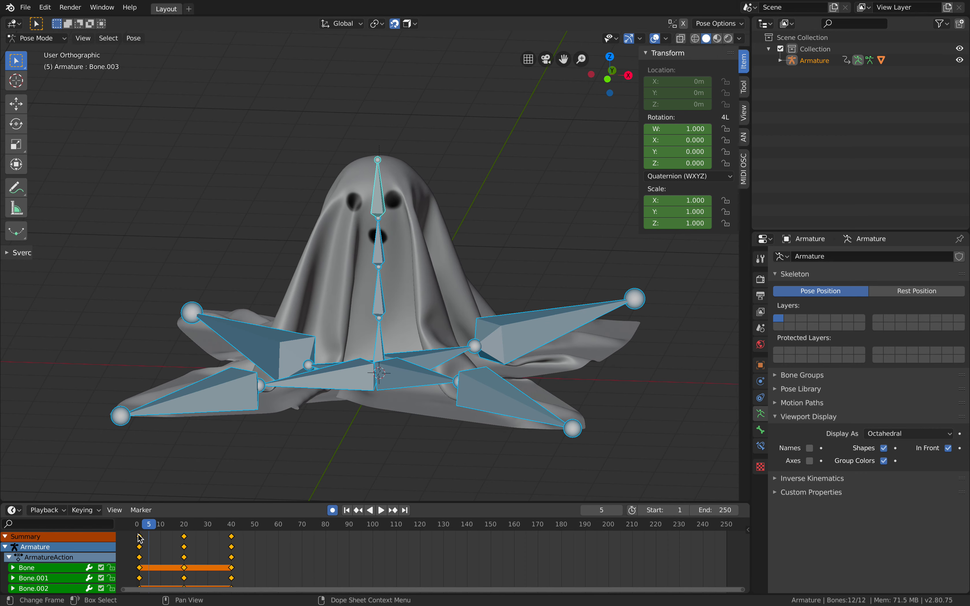
Duplicate the frame 1 keyframes of all bones to frame 60
{"action": "left_click", "coordinate": [138, 536]}
{"action": "left_click", "coordinate": [139, 524]}
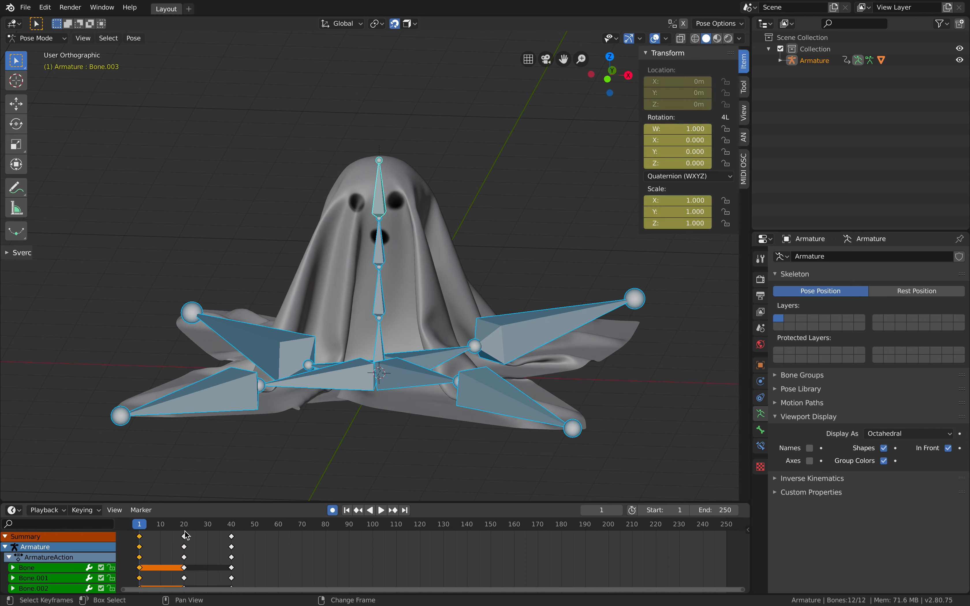
{"action": "key", "text": "shift+d"}
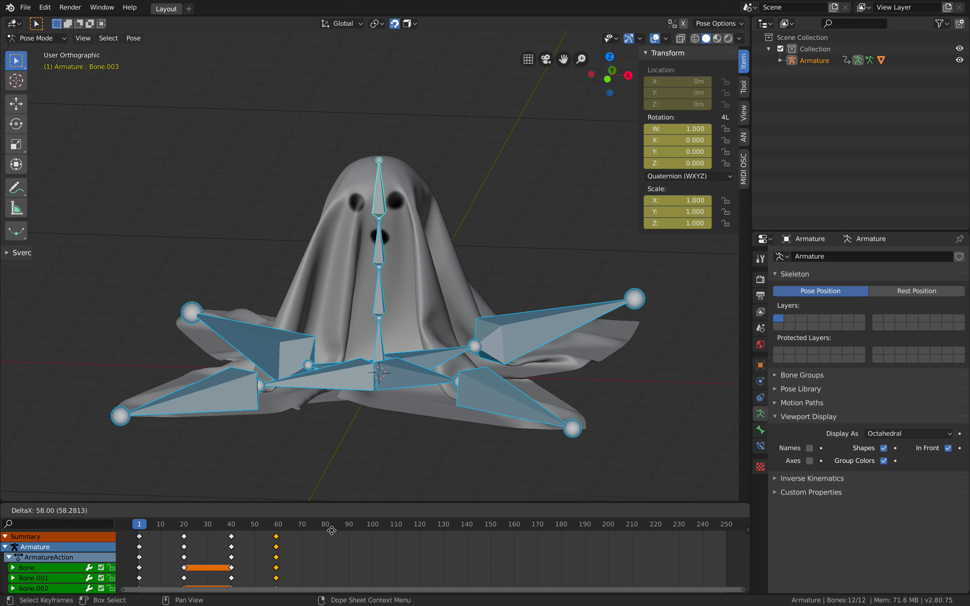
{"action": "left_click", "coordinate": [332, 531]}
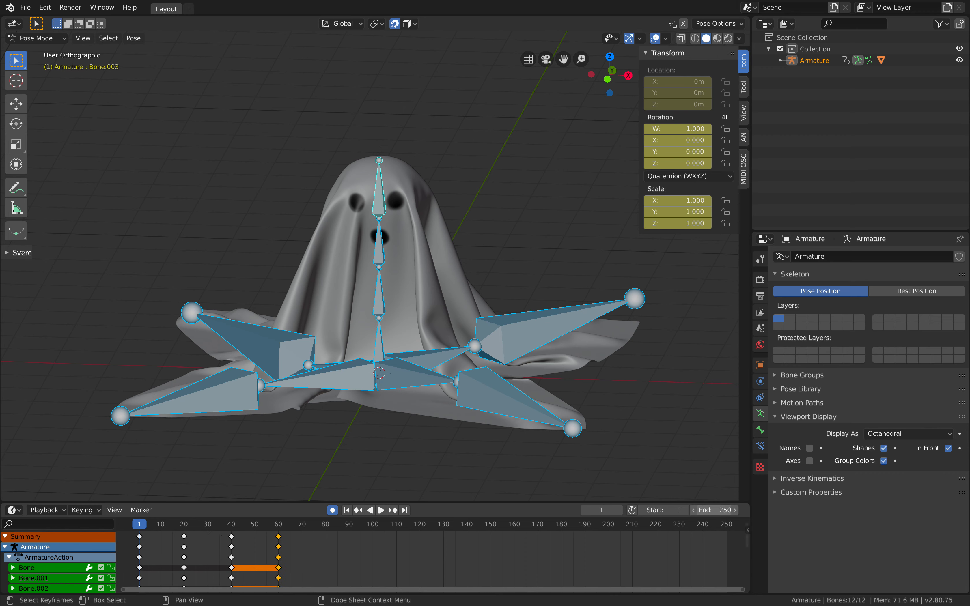
Set the scene's end frame to 60 and save the file
{"action": "type", "text": "60"}
{"action": "key", "text": "Return"}
{"action": "middle_click_drag", "start_coordinate": [451, 308], "coordinate": [387, 313], "text": "shift"}
{"action": "scroll", "coordinate": [417, 309], "scroll_direction": "up", "scroll_amount": 1}
{"action": "scroll", "coordinate": [406, 305], "scroll_direction": "down", "scroll_amount": 1}
{"action": "key", "text": "ctrl+s"}
{"action": "scroll", "coordinate": [386, 318], "scroll_direction": "down", "scroll_amount": 1}
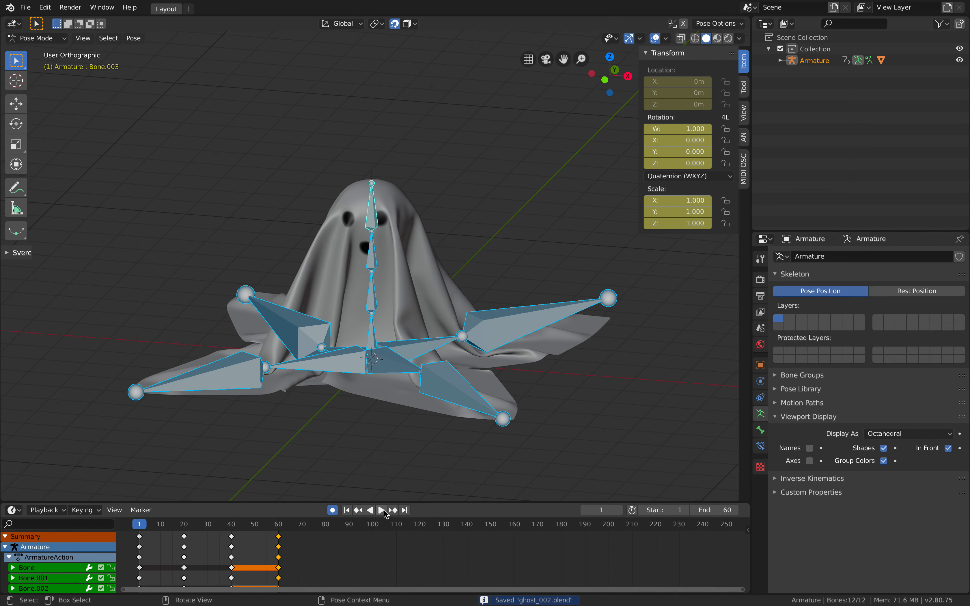
Play the looping animation with all bones deselected, stop playback and save the file again
{"action": "left_click", "coordinate": [382, 511]}
{"action": "left_click", "coordinate": [454, 377]}
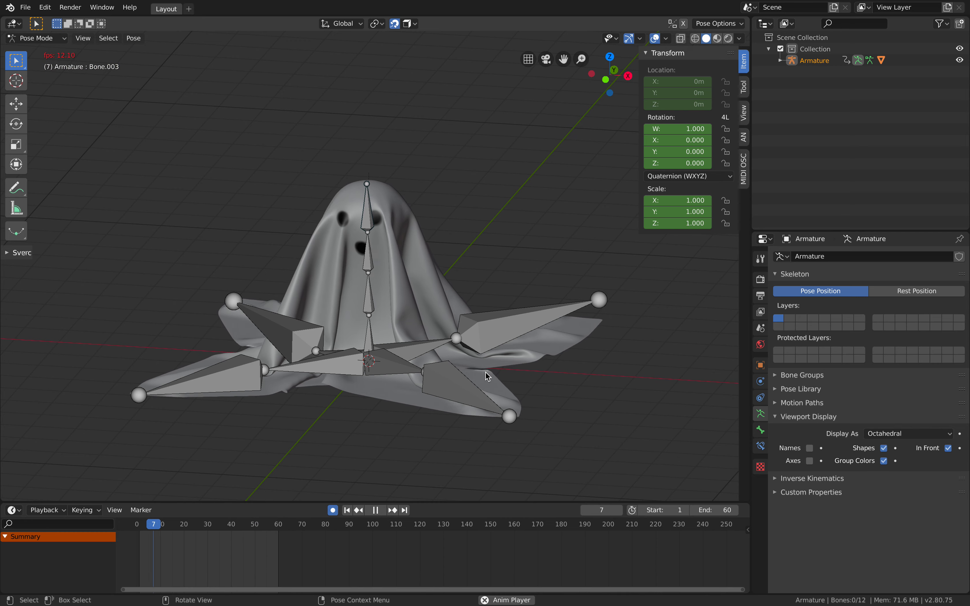
{"action": "left_click", "coordinate": [377, 511]}
{"action": "key", "text": "ctrl+s"}
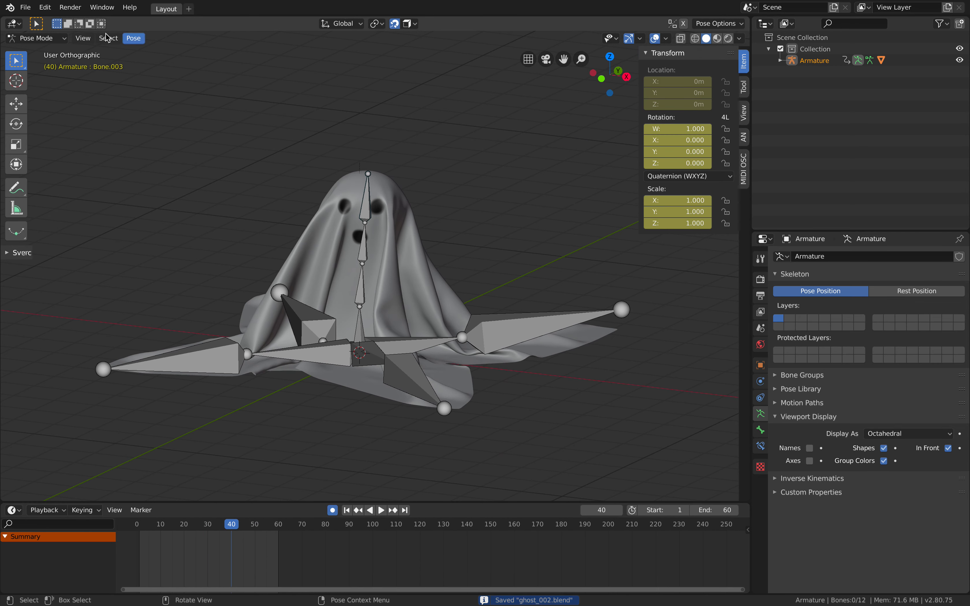
Switch from Pose Mode to Object Mode and leave no object selected
{"action": "left_click", "coordinate": [52, 38]}
{"action": "left_click", "coordinate": [36, 56]}
{"action": "left_click", "coordinate": [445, 239]}
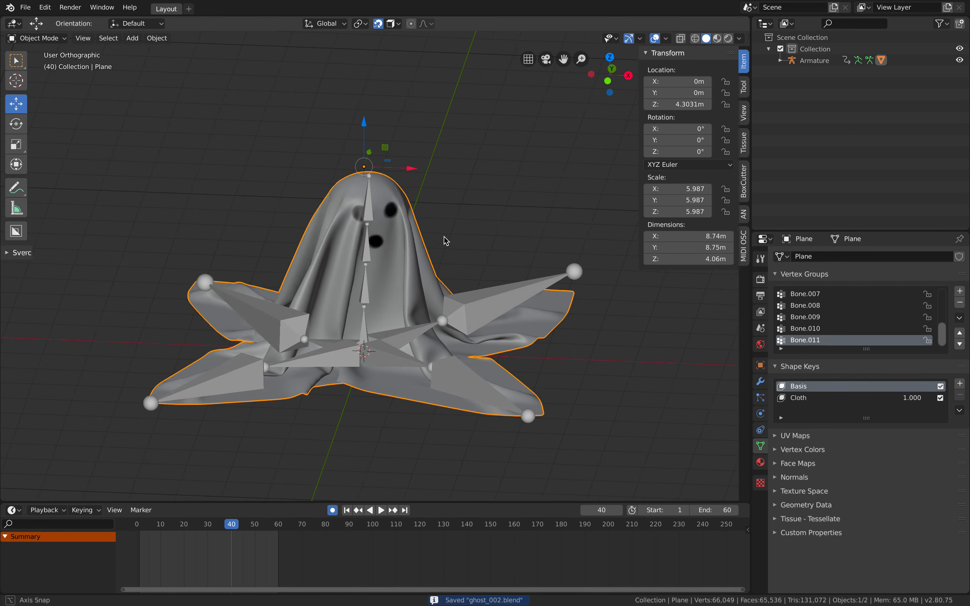
{"action": "left_click", "coordinate": [452, 235]}
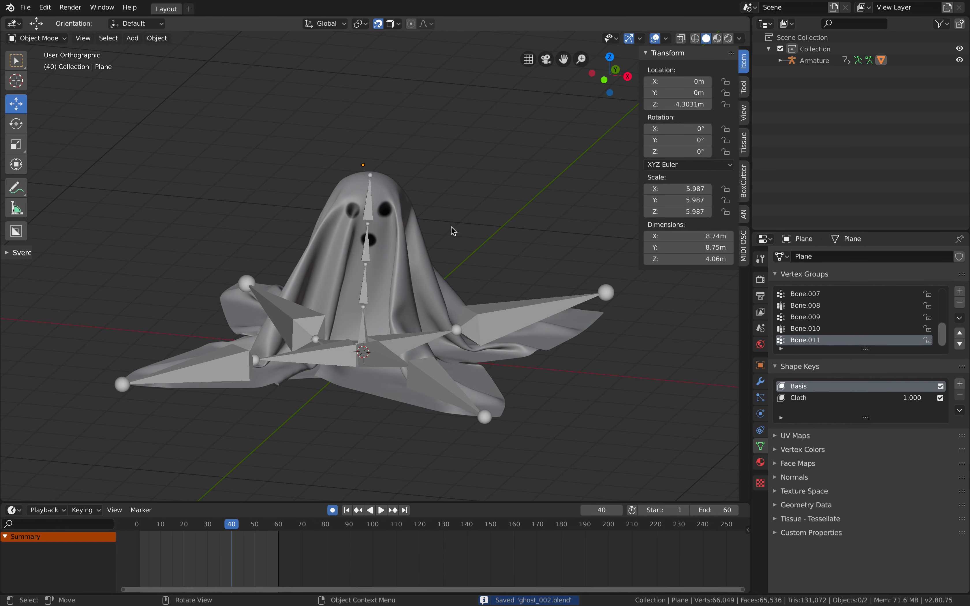
Export the scene as the FBX file ghost_002.fbx into the USDZ_GhostSimple folder on the Desktop
{"action": "left_click", "coordinate": [25, 7]}
{"action": "mouse_move", "coordinate": [71, 177]}
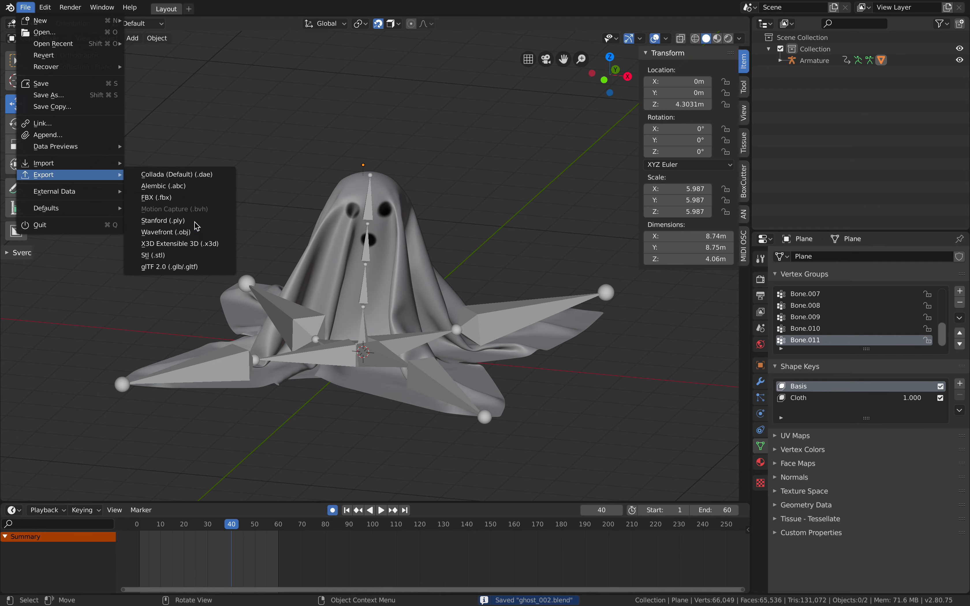
{"action": "left_click", "coordinate": [194, 200]}
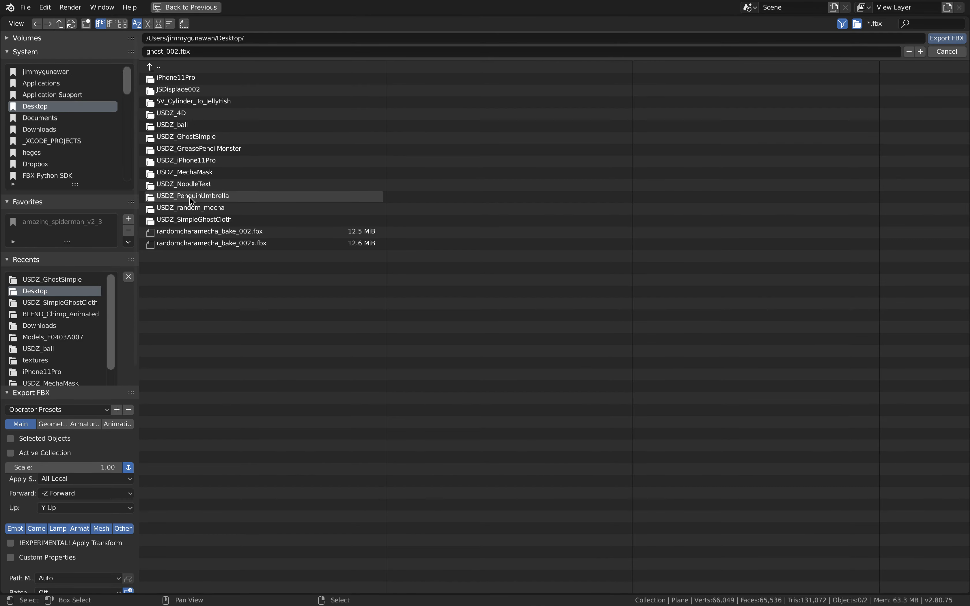
{"action": "left_click", "coordinate": [197, 138]}
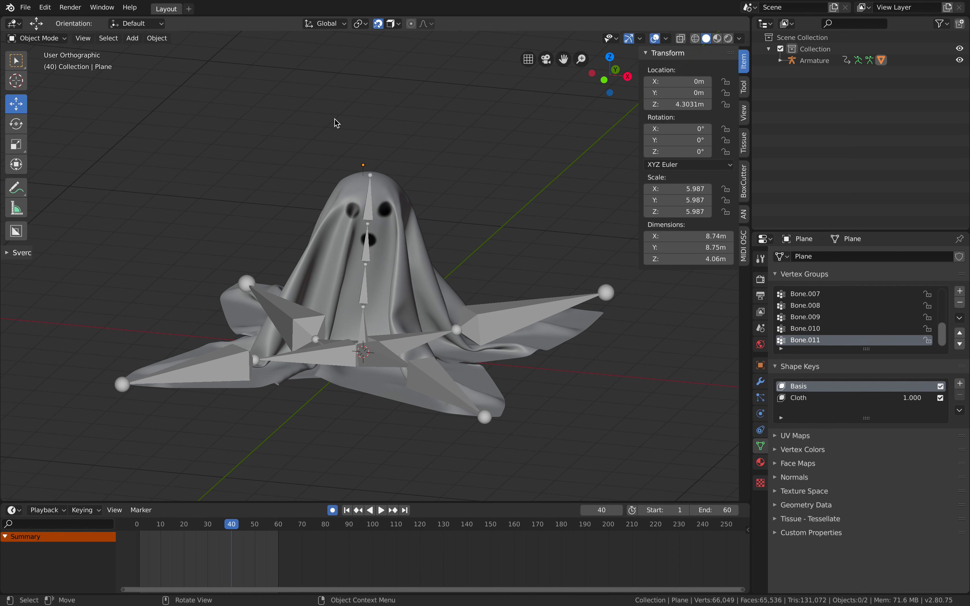
Start a new General file, discarding the unsaved changes, and delete all the default objects
{"action": "left_click", "coordinate": [25, 7]}
{"action": "mouse_move", "coordinate": [108, 19]}
{"action": "left_click", "coordinate": [174, 22]}
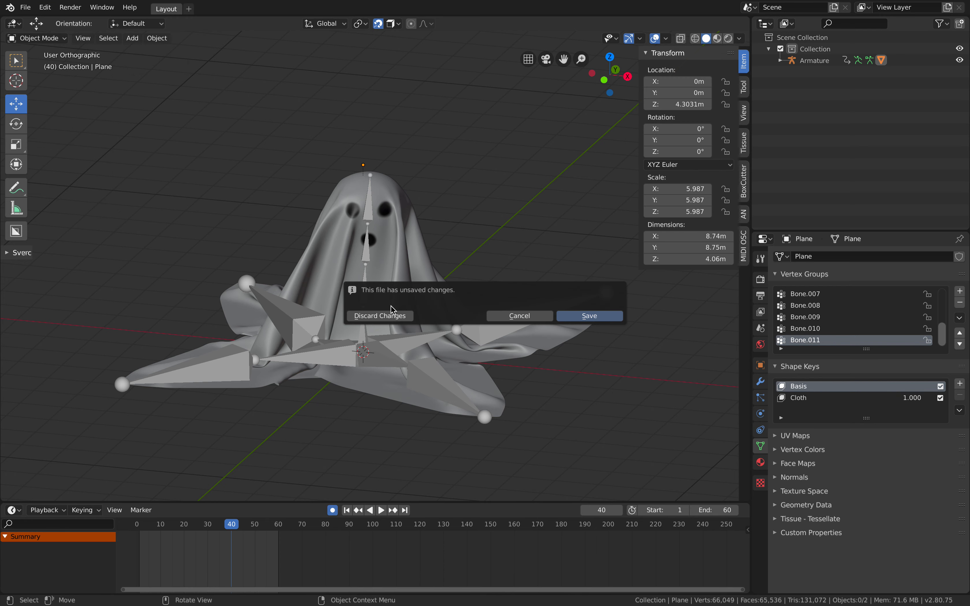
{"action": "left_click", "coordinate": [399, 317]}
{"action": "key", "text": "alt+a"}
{"action": "key", "text": "a"}
{"action": "key", "text": "Delete"}
Import the exported ghost FBX from the Desktop's USDZ_GhostSimple folder, with the file list sorted by modification date
{"action": "left_click", "coordinate": [25, 8]}
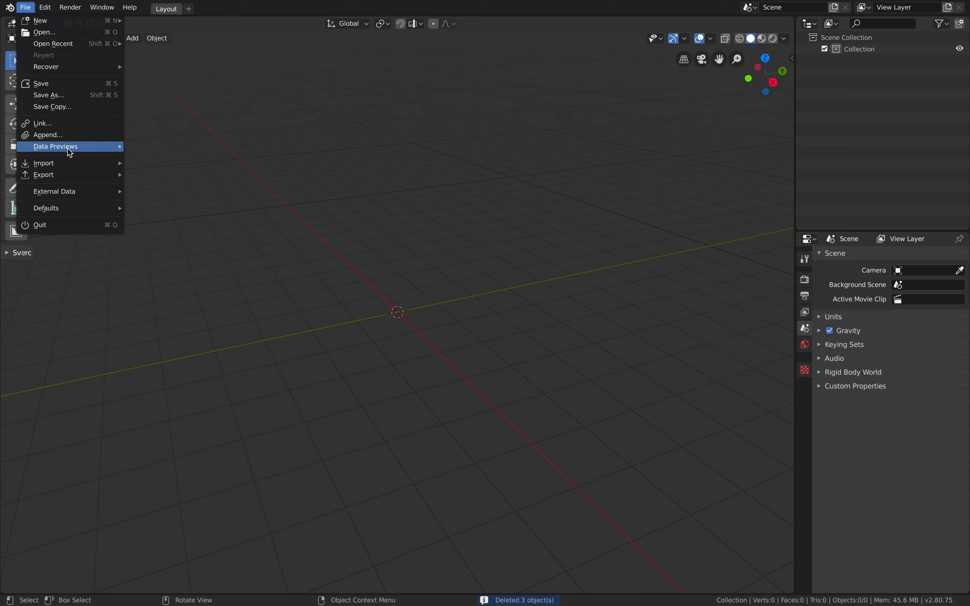
{"action": "mouse_move", "coordinate": [70, 163]}
{"action": "left_click", "coordinate": [153, 187]}
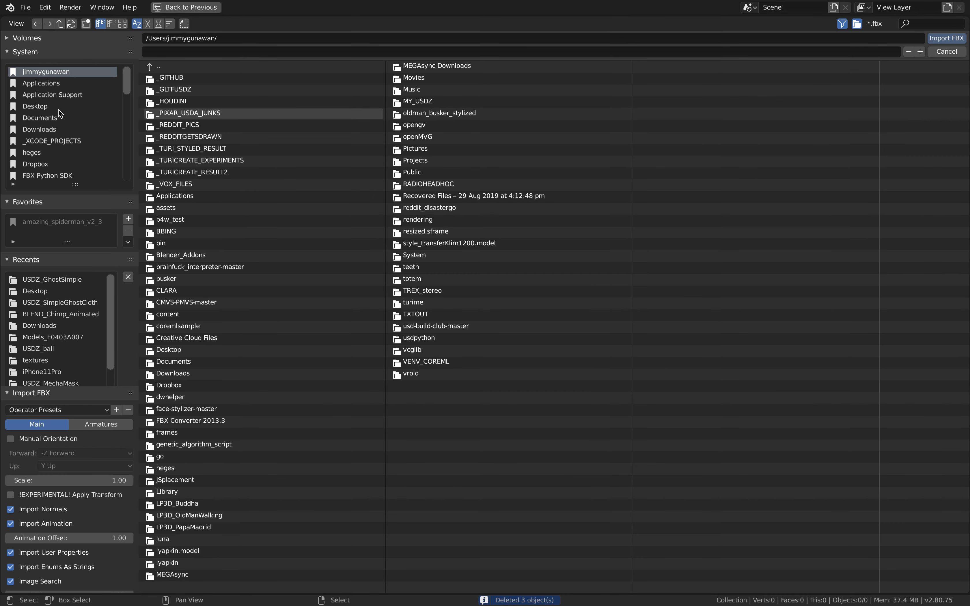
{"action": "left_click", "coordinate": [35, 106]}
{"action": "left_click", "coordinate": [159, 23]}
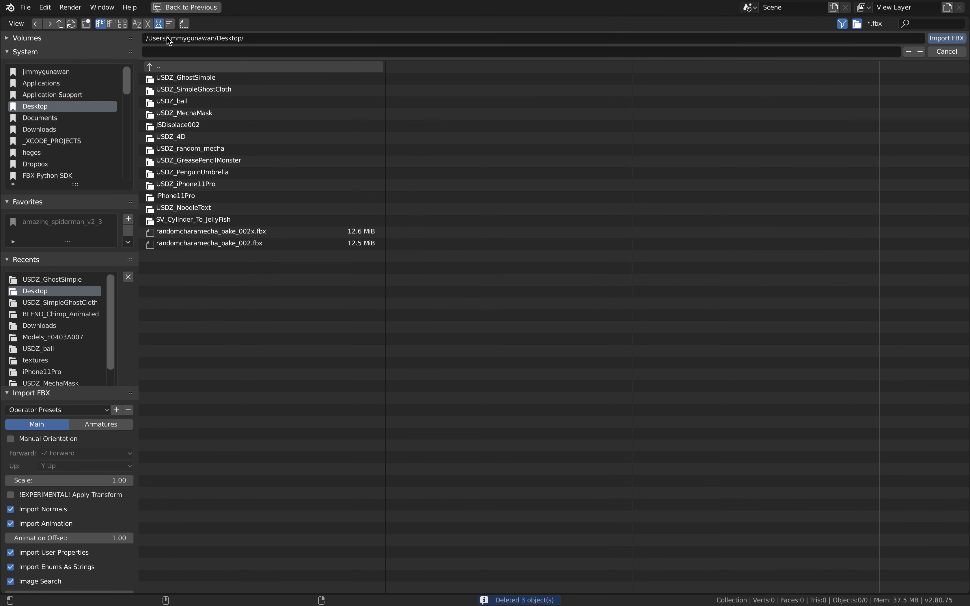
{"action": "left_click", "coordinate": [176, 77]}
{"action": "left_click", "coordinate": [187, 81]}
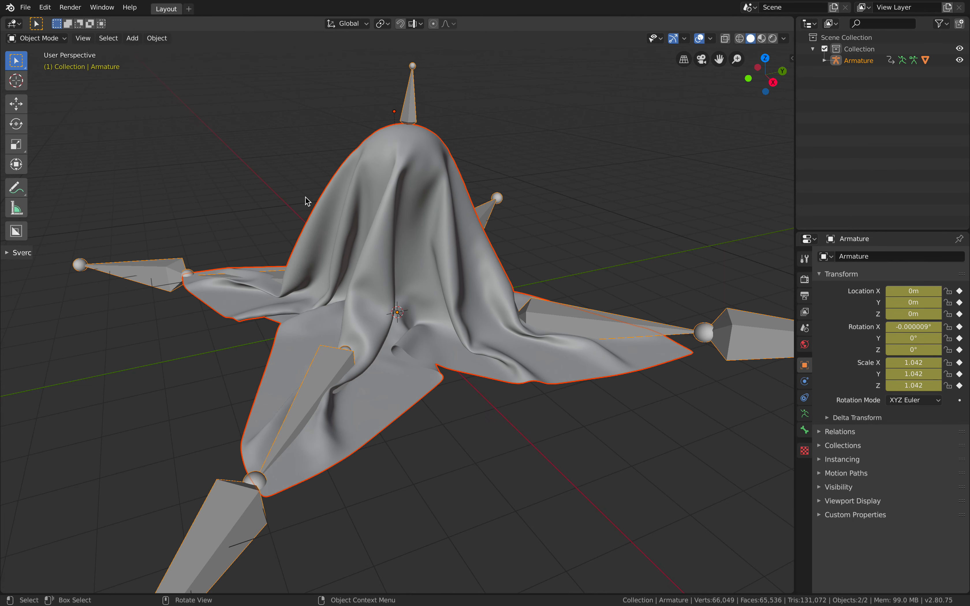
Split off a narrow area beneath the 3D viewport and make it a Timeline
{"action": "scroll", "coordinate": [364, 303], "scroll_direction": "down", "scroll_amount": 2}
{"action": "middle_click_drag", "start_coordinate": [364, 303], "coordinate": [355, 315]}
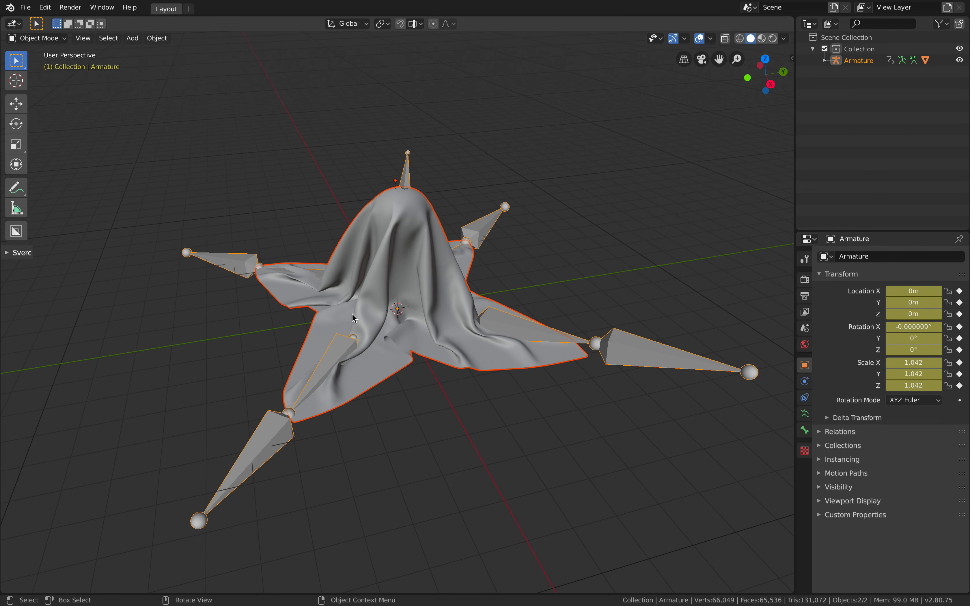
{"action": "left_click_drag", "start_coordinate": [791, 18], "coordinate": [777, 510]}
{"action": "left_click", "coordinate": [14, 517]}
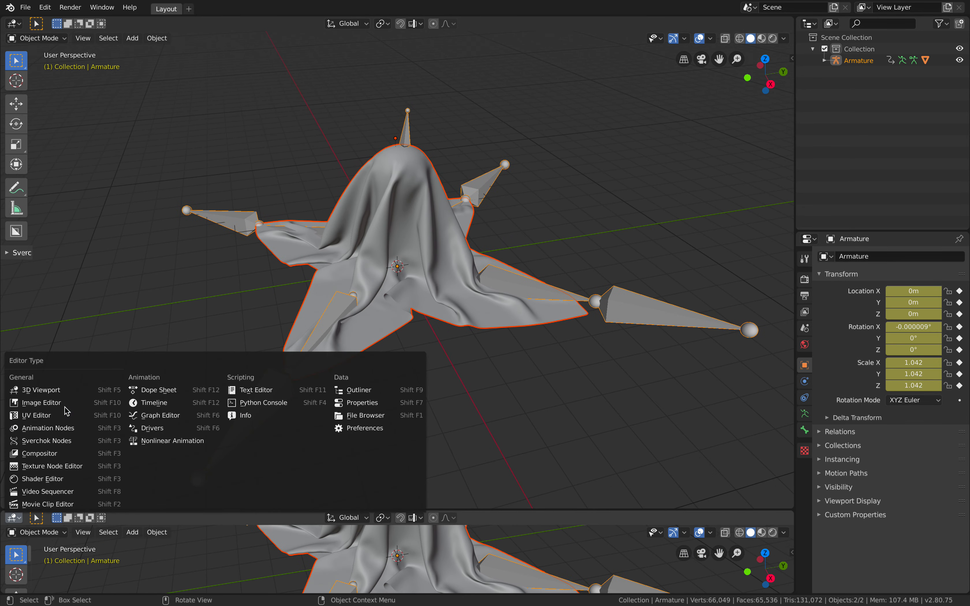
{"action": "left_click", "coordinate": [137, 402]}
Preview the imported ghost's animation in Rendered shading, playing and scrubbing it while facing the ghost's face
{"action": "key", "text": "space"}
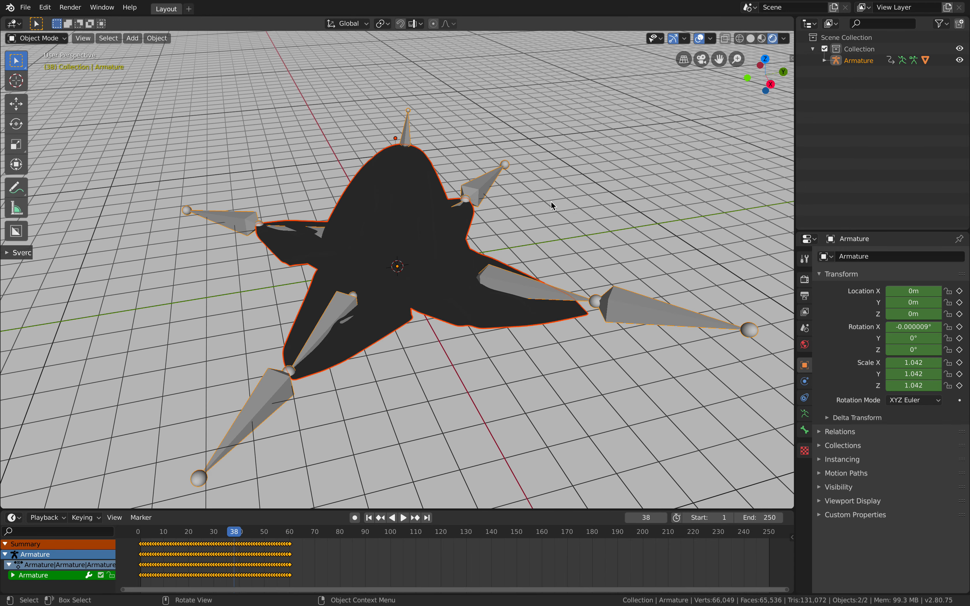
{"action": "middle_click_drag", "start_coordinate": [551, 202], "coordinate": [623, 194]}
{"action": "left_click_drag", "start_coordinate": [212, 529], "coordinate": [226, 528]}
{"action": "key", "text": "space"}
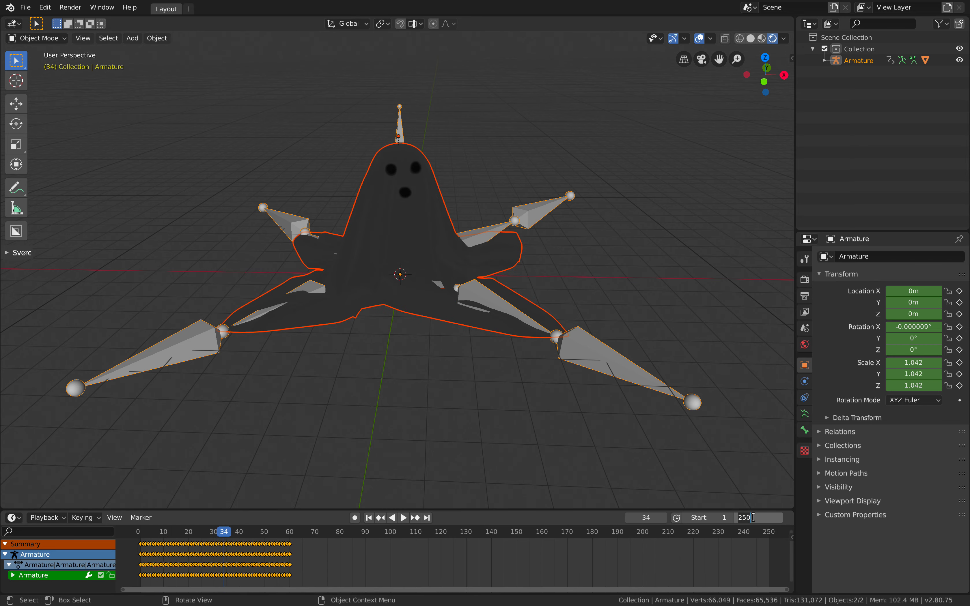
Set the new scene's end frame to 60
{"action": "type", "text": "60"}
{"action": "key", "text": "Return"}
{"action": "middle_click_drag", "start_coordinate": [441, 401], "coordinate": [164, 134]}
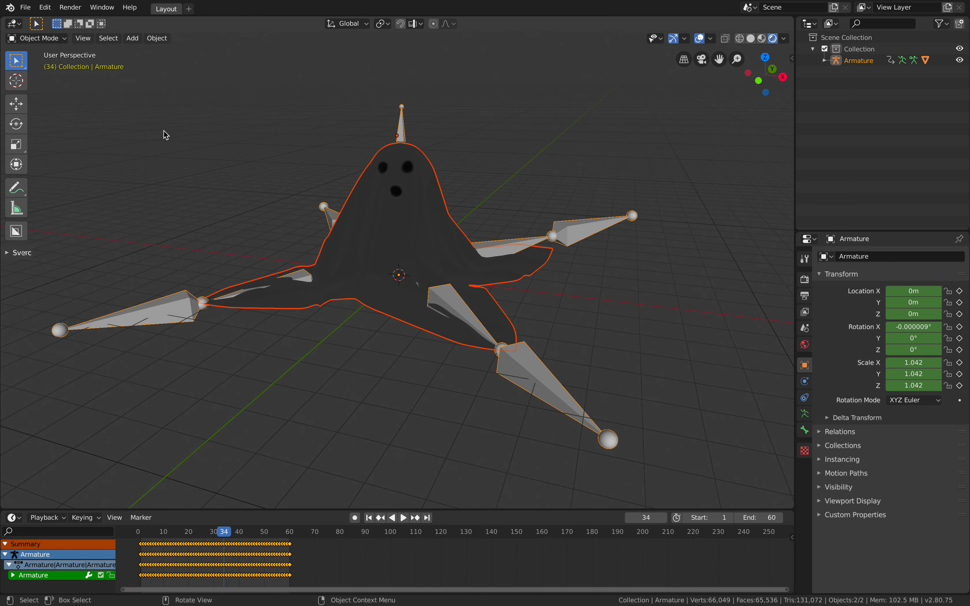
Start a glTF 2.0 export with the format set to glTF Separate with textures
{"action": "left_click", "coordinate": [27, 8]}
{"action": "mouse_move", "coordinate": [74, 175]}
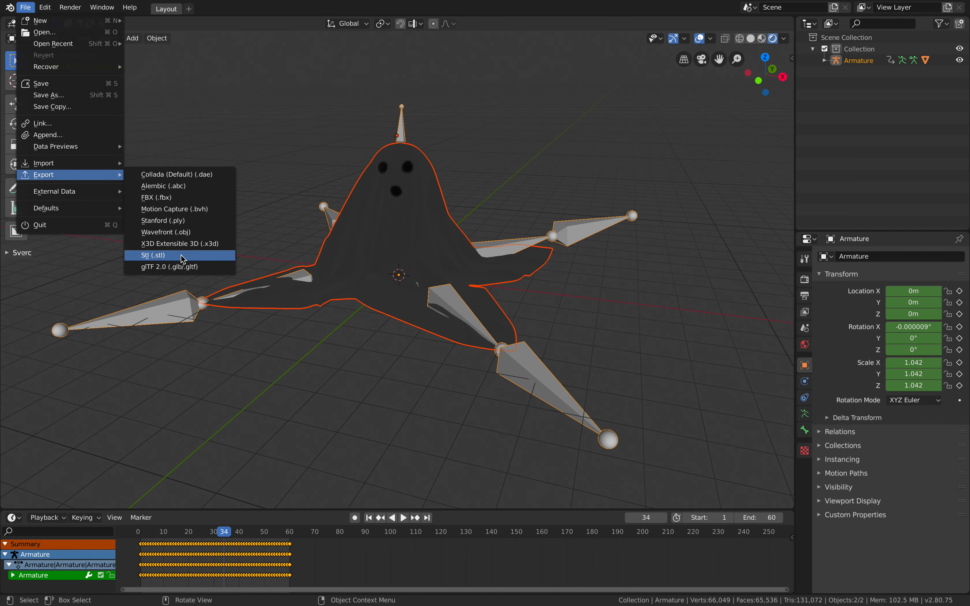
{"action": "left_click", "coordinate": [182, 268]}
{"action": "left_click", "coordinate": [75, 442]}
{"action": "left_click", "coordinate": [88, 483]}
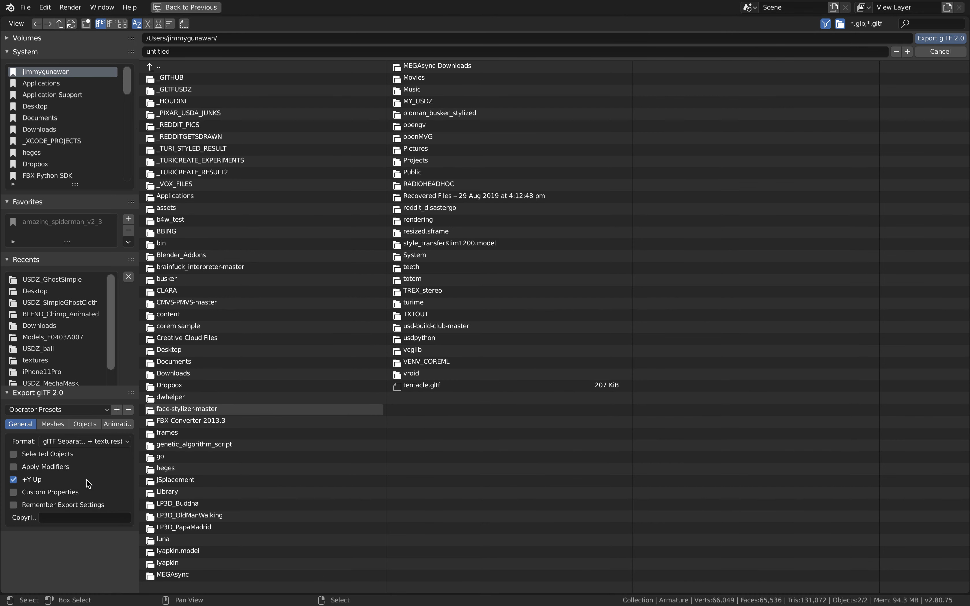
Choose the Desktop's USDZ_GhostSimple folder as the export destination, sorting by modification date, and name the file ghostsimple
{"action": "left_click", "coordinate": [159, 24]}
{"action": "left_click", "coordinate": [206, 80]}
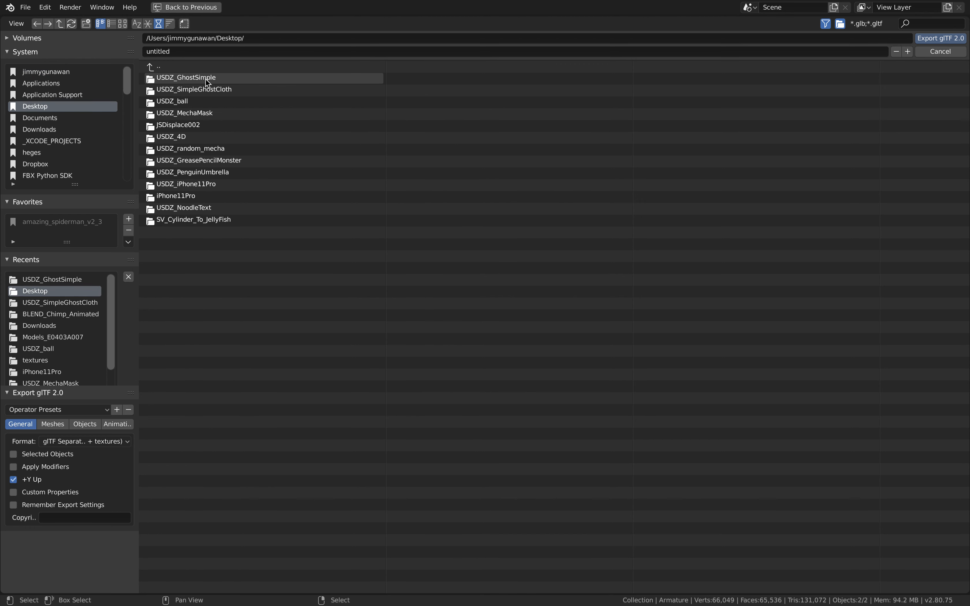
{"action": "left_click", "coordinate": [208, 79]}
{"action": "left_click", "coordinate": [180, 52]}
{"action": "type", "text": "ghostsimple"}
{"action": "key", "text": "Return"}
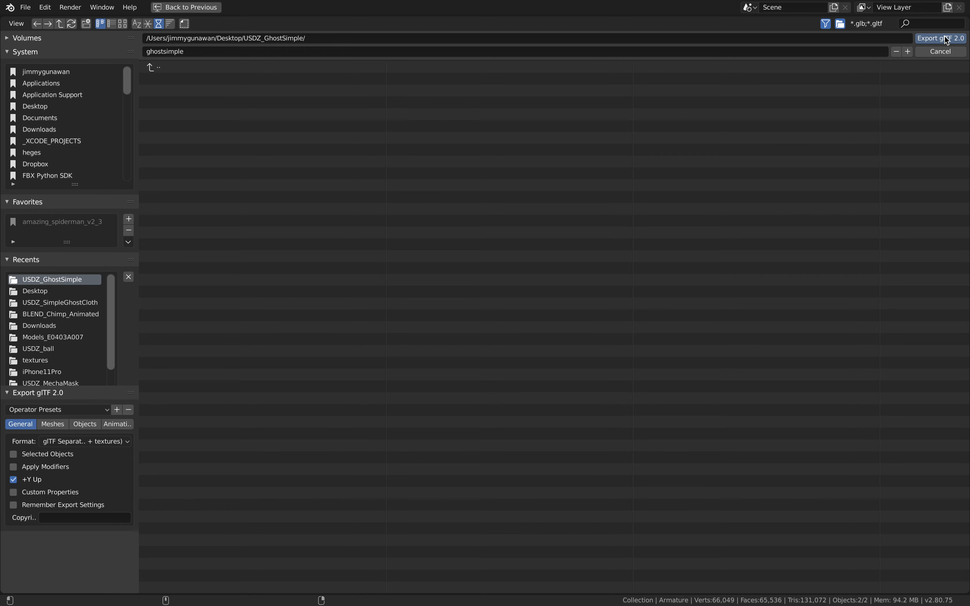
Switch to Safari, open the glTF Viewer at gltf-viewer.donmccurdy.com, and return to the Blender export window
{"action": "key", "text": "ctrl+Right"}
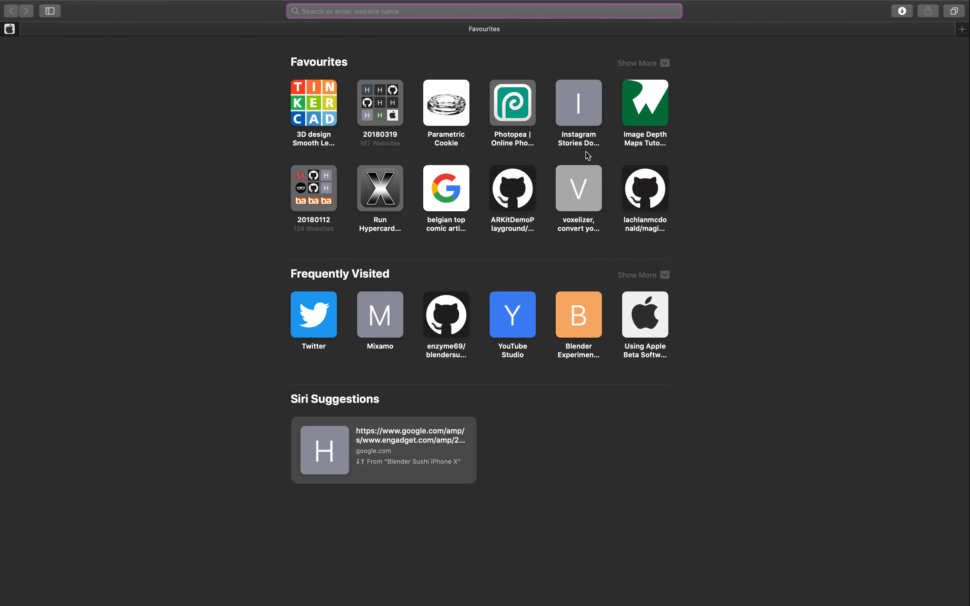
{"action": "type", "text": "gltf-viewer.donmccurdy.com"}
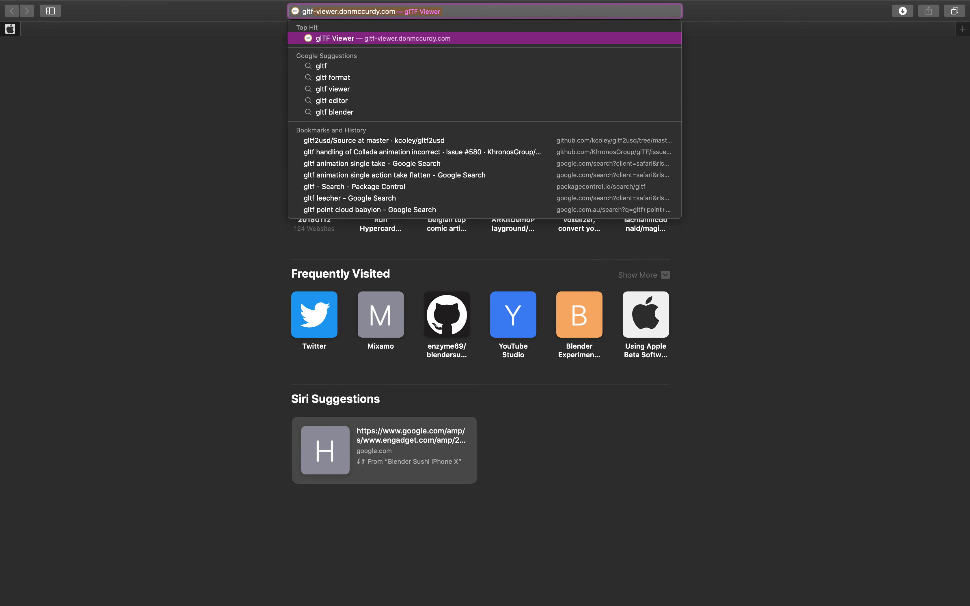
{"action": "key", "text": "Return"}
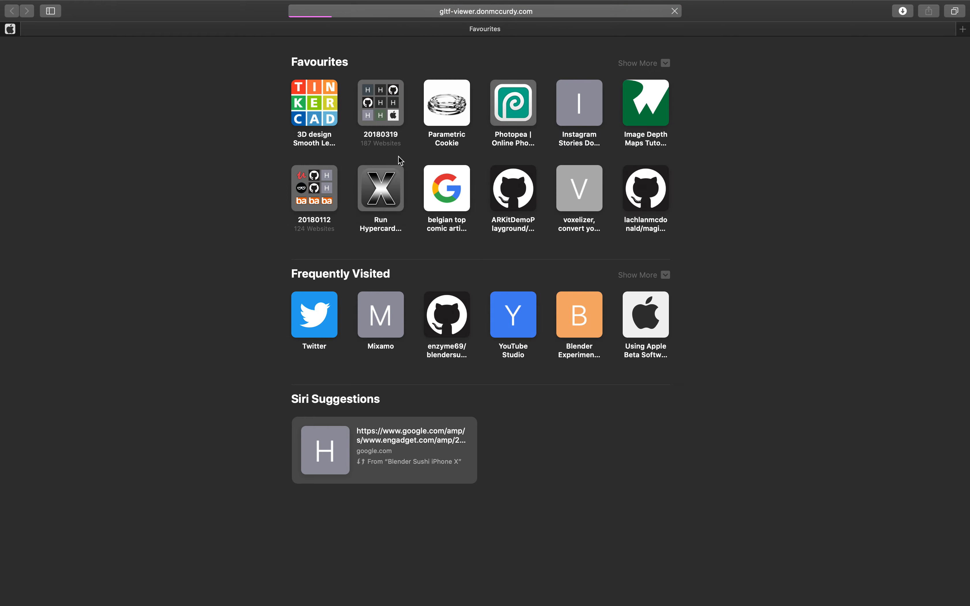
{"action": "key", "text": "ctrl+Right"}
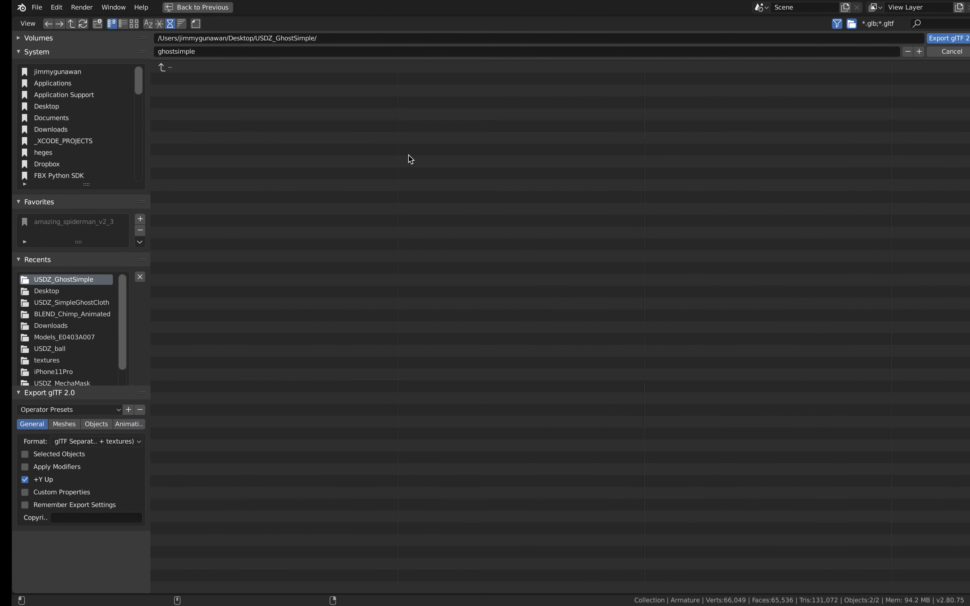
Switch to Finder, open the Desktop's USDZ_GhostSimple folder, and move its window clear of the terminal
{"action": "key", "text": "ctrl+Left"}
{"action": "key", "text": "ctrl+Left"}
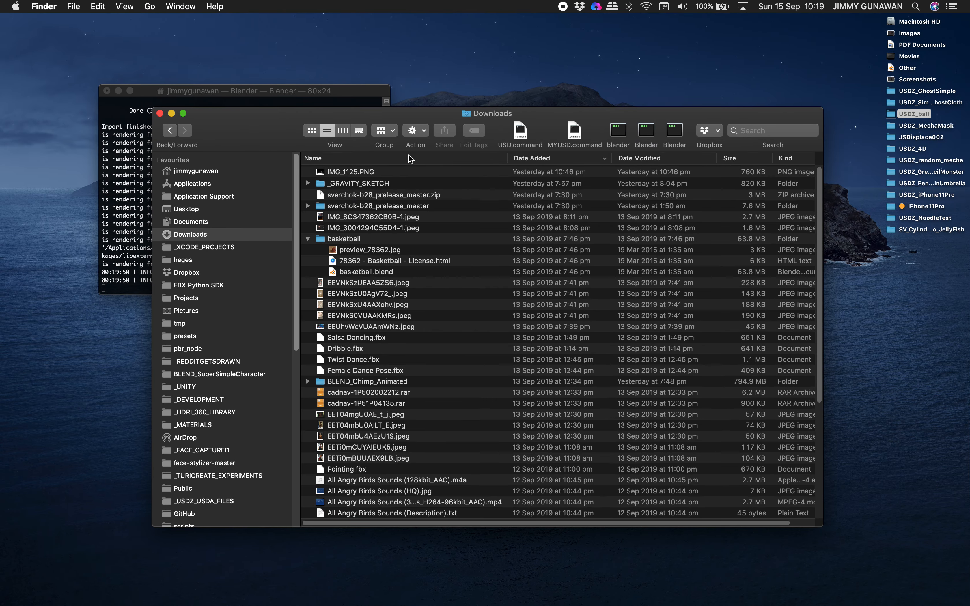
{"action": "left_click", "coordinate": [207, 209]}
{"action": "double_click", "coordinate": [353, 172]}
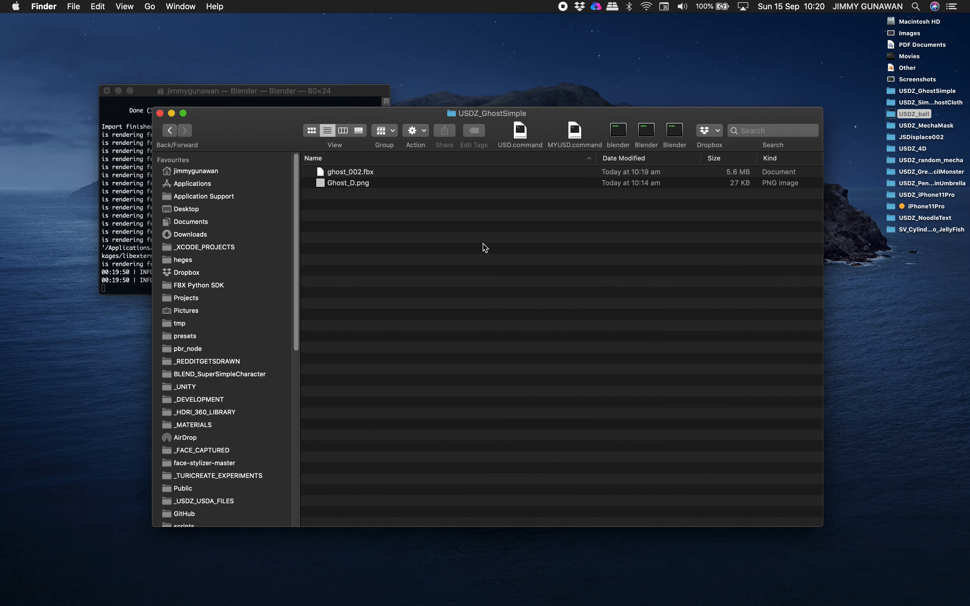
{"action": "left_click_drag", "start_coordinate": [413, 121], "coordinate": [414, 128]}
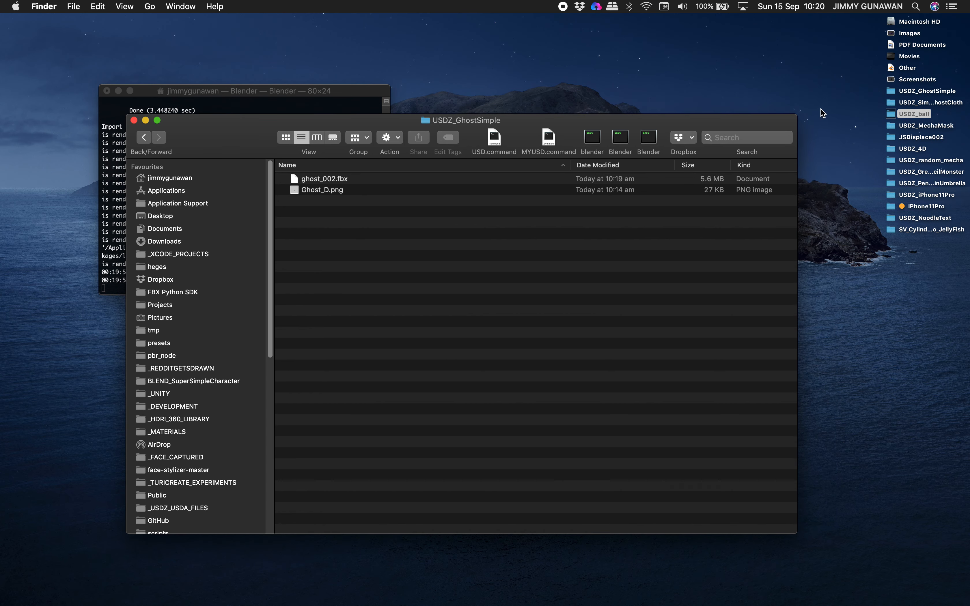
{"action": "left_click_drag", "start_coordinate": [795, 117], "coordinate": [755, 124]}
{"action": "left_click_drag", "start_coordinate": [646, 141], "coordinate": [724, 142]}
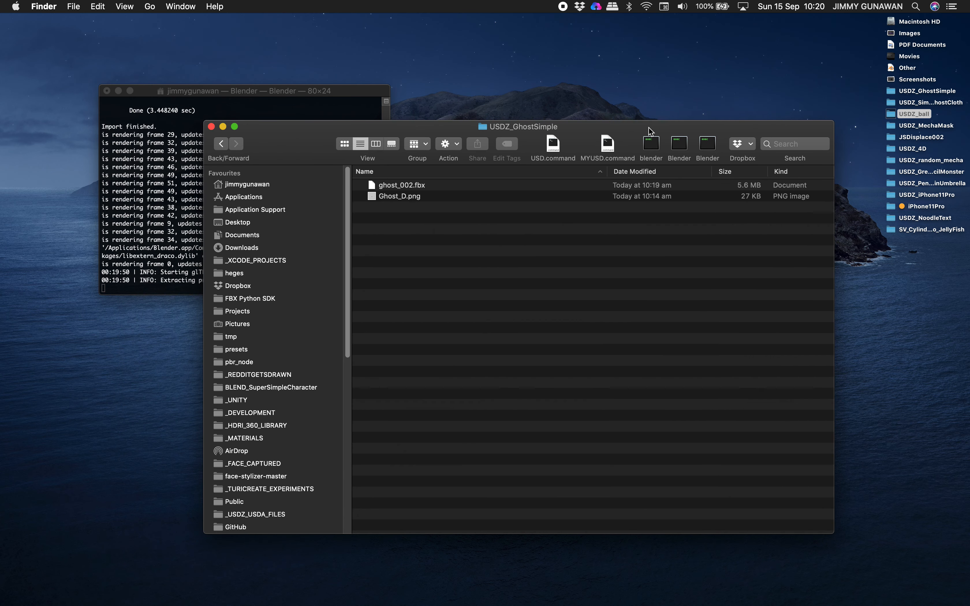
{"action": "left_click_drag", "start_coordinate": [649, 130], "coordinate": [752, 130]}
Launch USD.command, start a usdzconvert command in its terminal, and arrange the terminal and folder windows side by side
{"action": "left_click", "coordinate": [653, 151]}
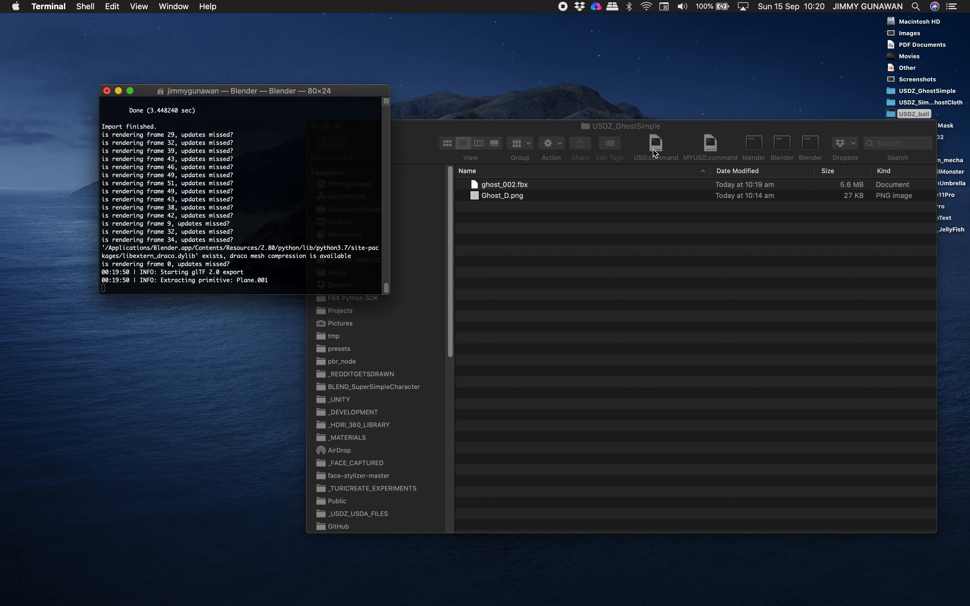
{"action": "left_click_drag", "start_coordinate": [421, 105], "coordinate": [309, 207]}
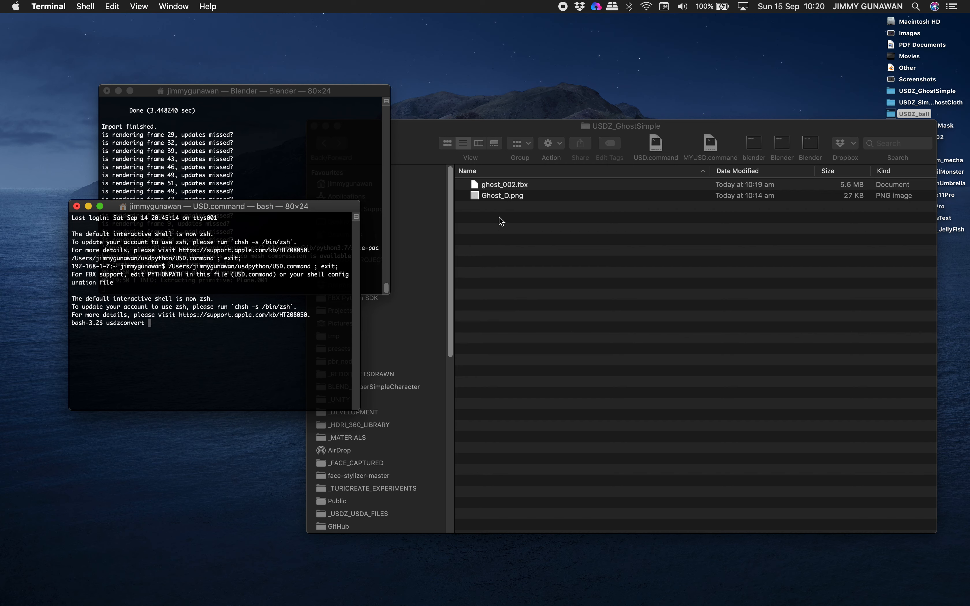
{"action": "left_click", "coordinate": [522, 128]}
{"action": "left_click_drag", "start_coordinate": [307, 121], "coordinate": [382, 118]}
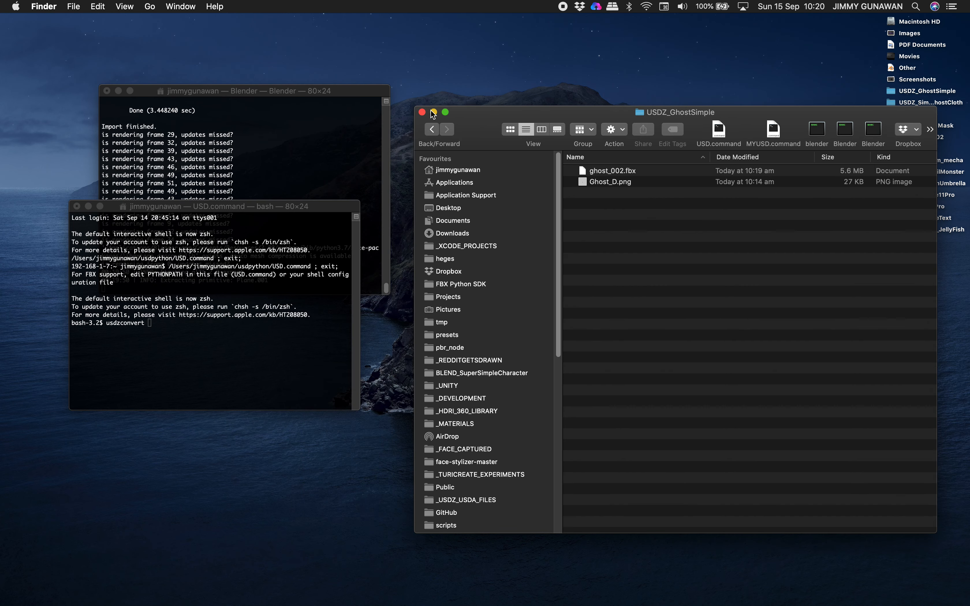
{"action": "left_click_drag", "start_coordinate": [711, 128], "coordinate": [695, 132]}
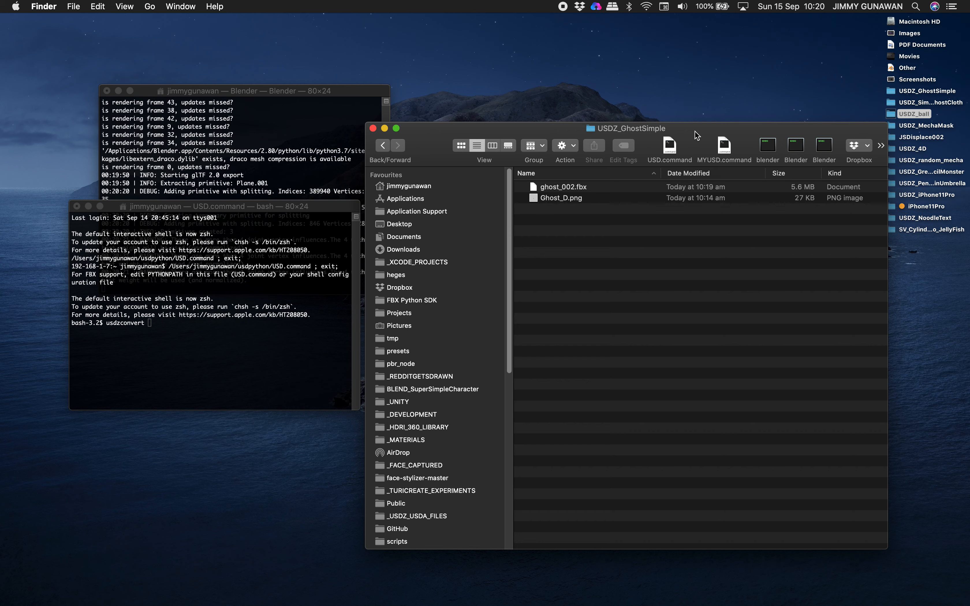
Supply ghostsimple.gltf as the usdzconvert input file and run the conversion
{"action": "left_click_drag", "start_coordinate": [578, 220], "coordinate": [281, 351]}
{"action": "left_click", "coordinate": [281, 350]}
{"action": "key", "text": "Return"}
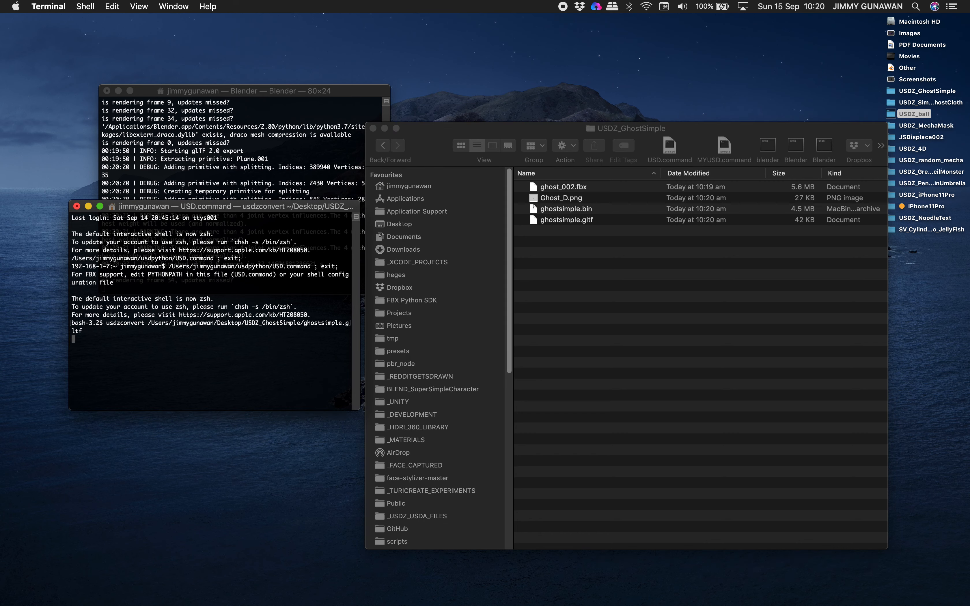
Load Ghost_D.png, ghostsimple.bin and ghostsimple.gltf together into the glTF Viewer in Safari
{"action": "left_click", "coordinate": [584, 209]}
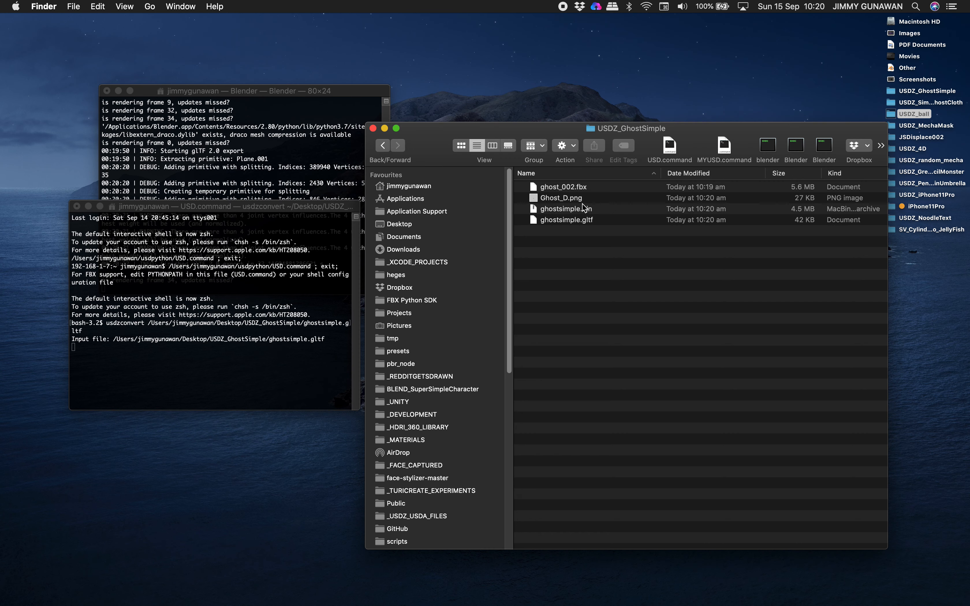
{"action": "left_click_drag", "start_coordinate": [582, 224], "coordinate": [579, 198]}
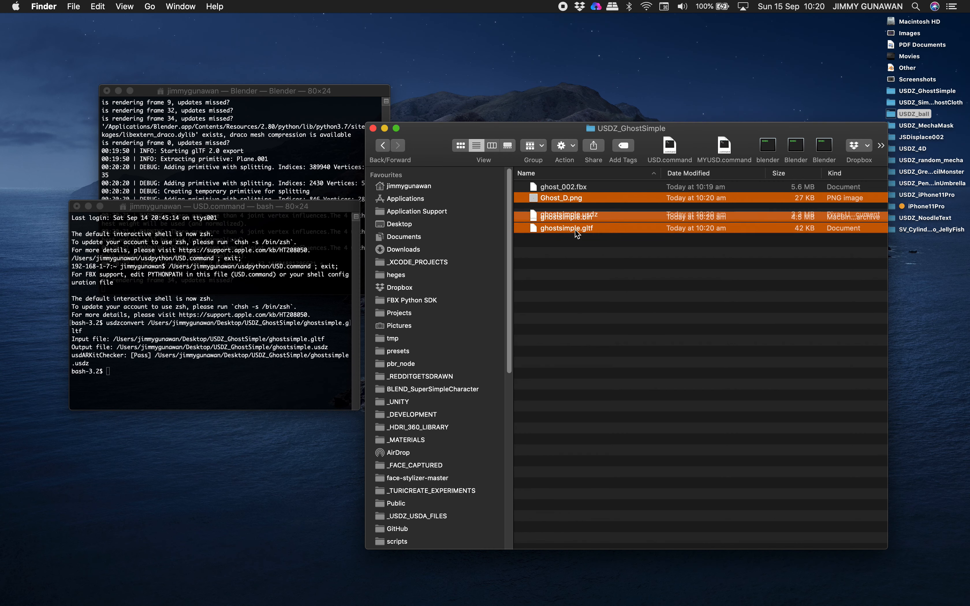
{"action": "key", "text": "ctrl+Right"}
{"action": "left_click_drag", "start_coordinate": [582, 220], "coordinate": [555, 318]}
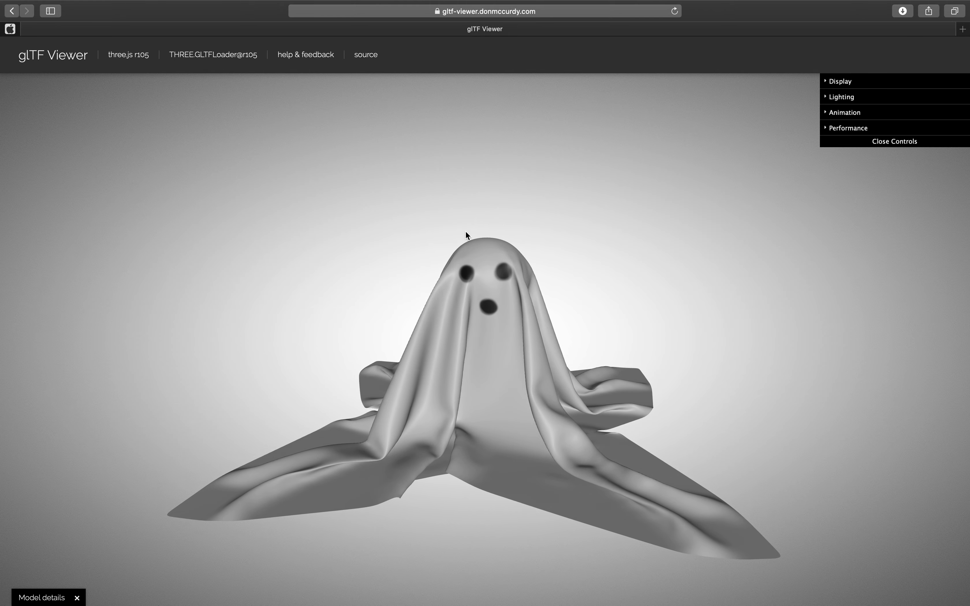
Return to Finder, preview the converted ghostsimple.usdz with Quick Look, and close the preview
{"action": "key", "text": "ctrl+Left"}
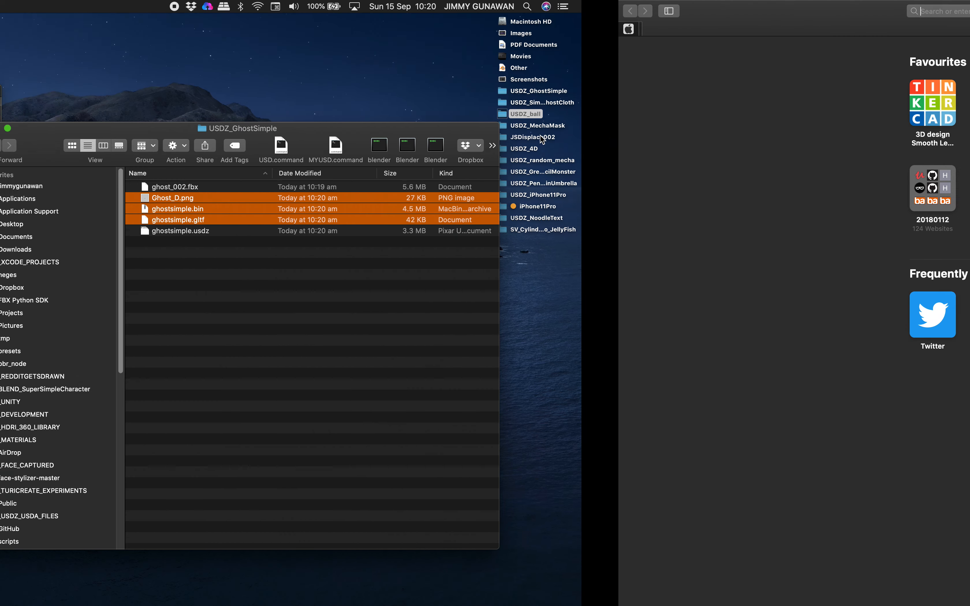
{"action": "left_click", "coordinate": [570, 231]}
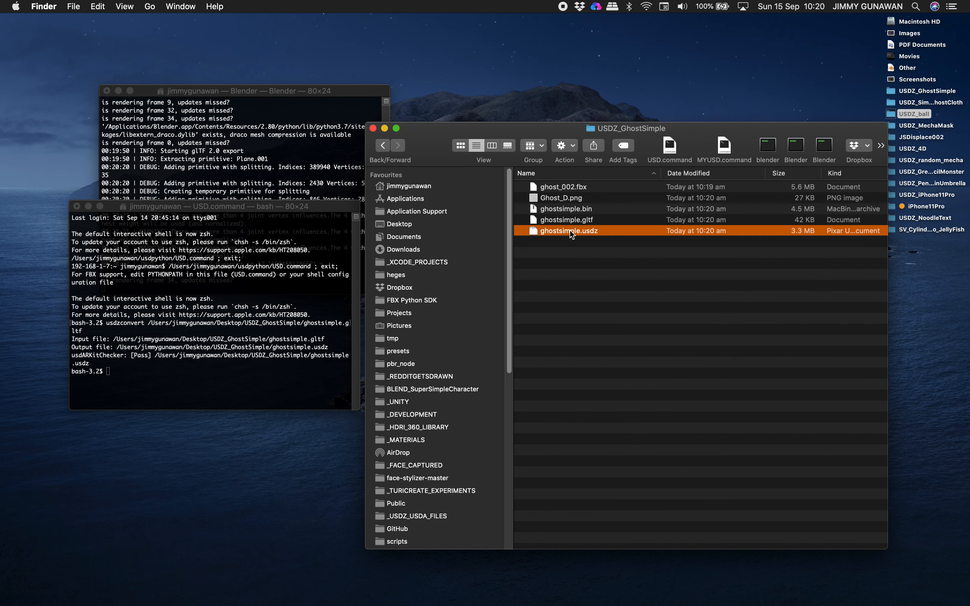
{"action": "key", "text": "space"}
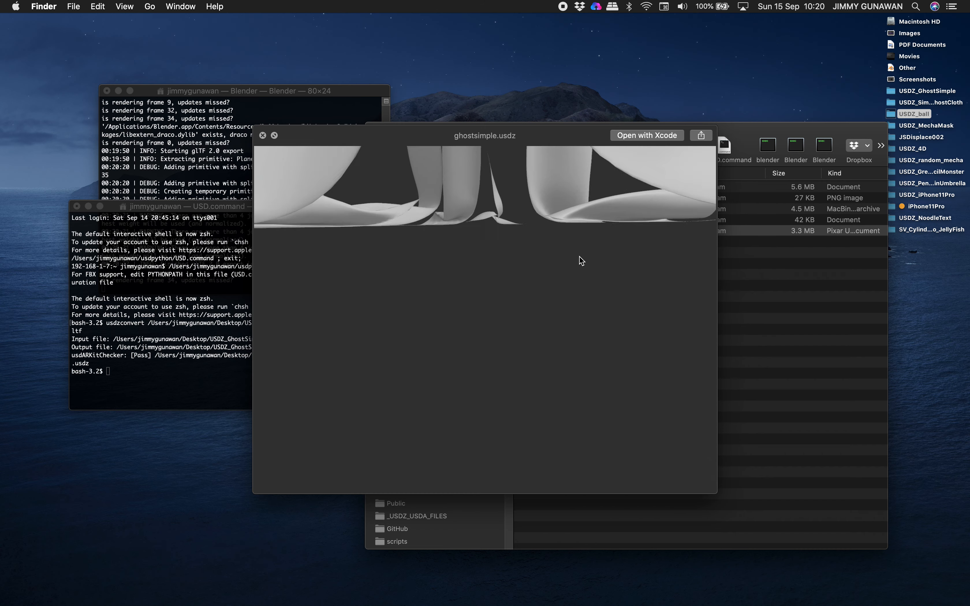
{"action": "left_click", "coordinate": [262, 135]}
Rerun usdzconvert on ghostsimple.gltf with the option -metersPerUnit 0.05
{"action": "left_click", "coordinate": [248, 297]}
{"action": "key", "text": "Up"}
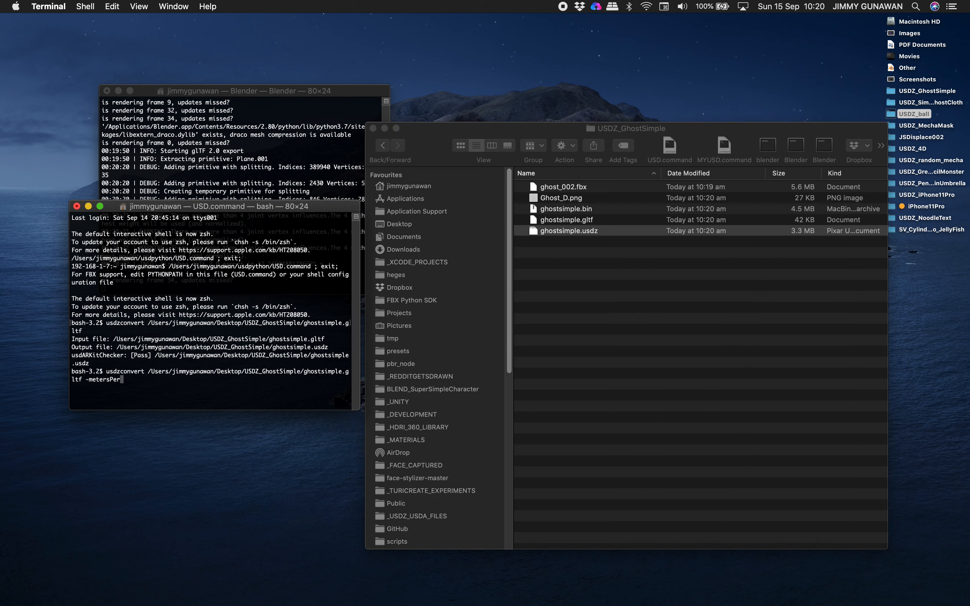
{"action": "type", "text": "-metersPerUnit 0.05"}
{"action": "key", "text": "Return"}
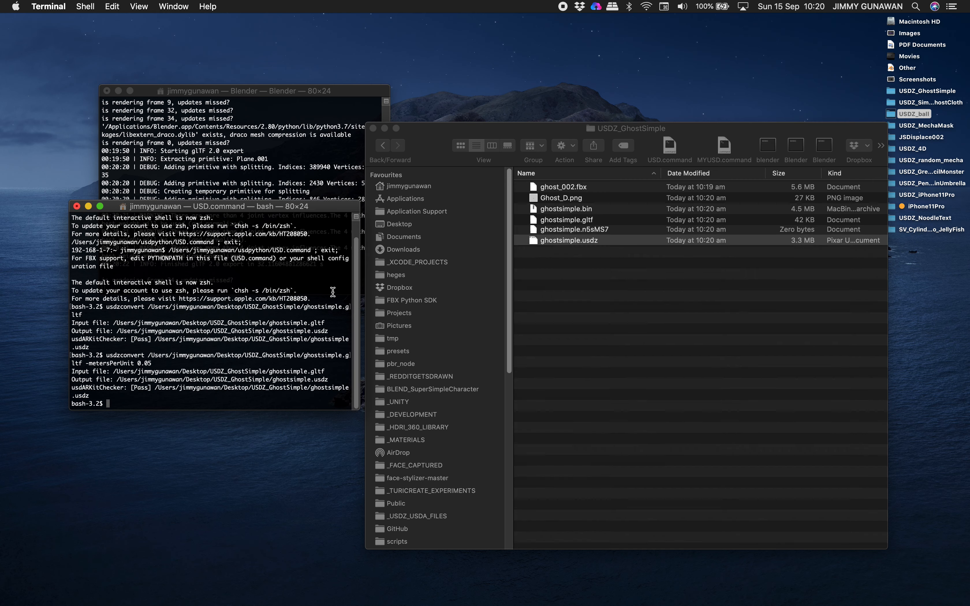
Preview the ghostsimple.usdz converted at 0.05 meters per unit and close the preview
{"action": "left_click", "coordinate": [560, 233]}
{"action": "left_click", "coordinate": [560, 224]}
{"action": "left_click", "coordinate": [560, 231]}
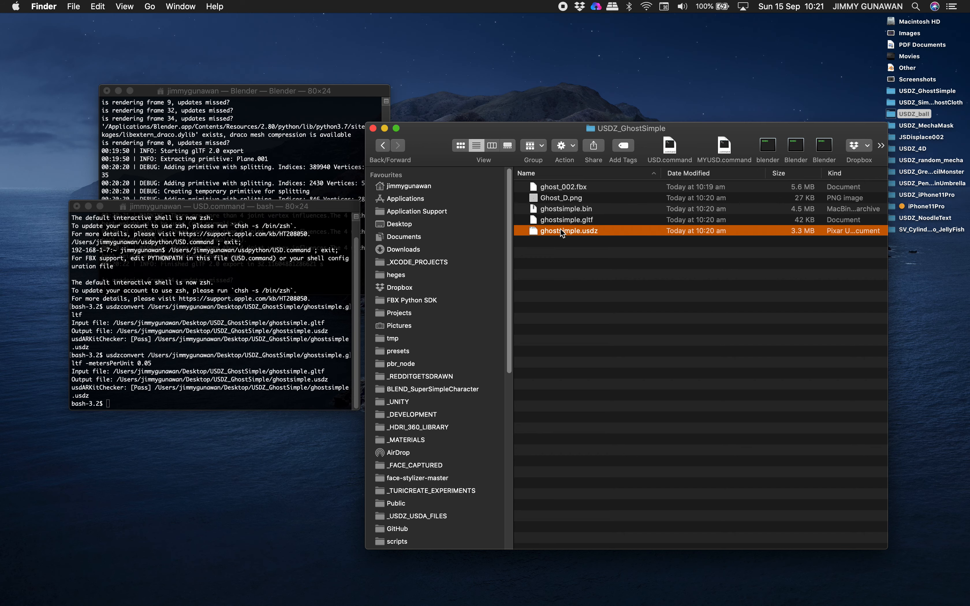
{"action": "key", "text": "space"}
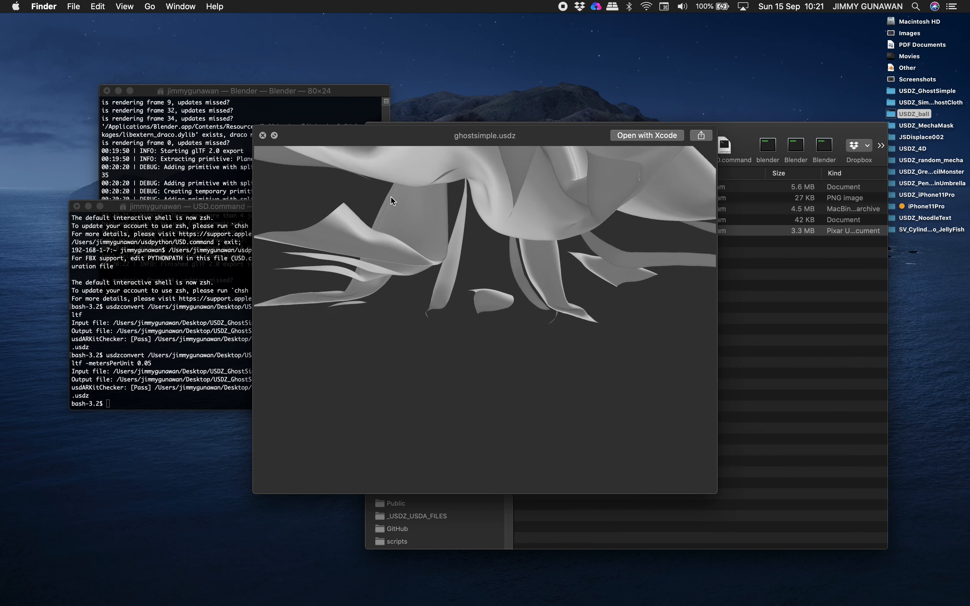
{"action": "left_click", "coordinate": [263, 135]}
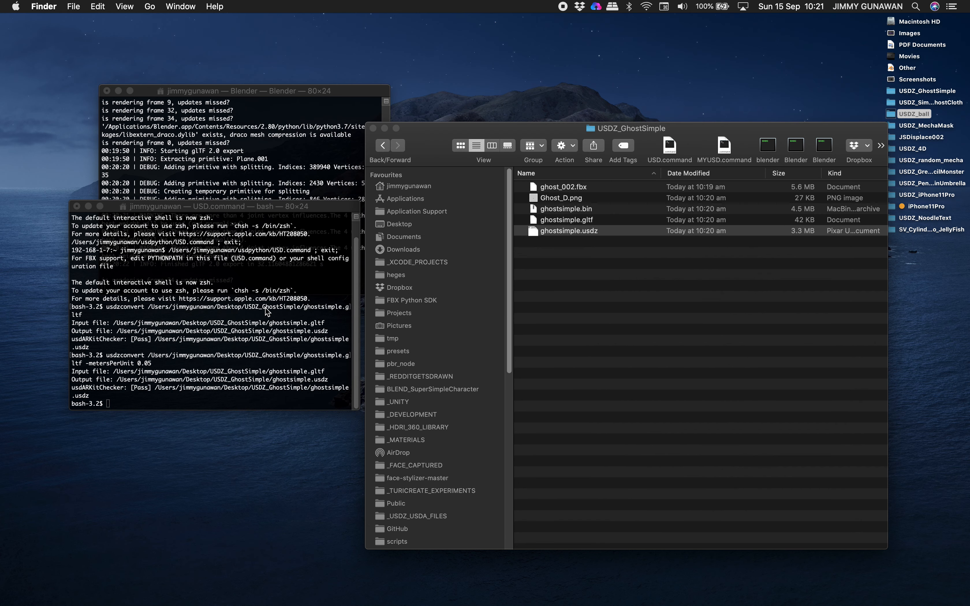
Rerun usdzconvert on ghostsimple.gltf in the terminal with -metersPerUnit 0.01
{"action": "key", "text": "super+Tab"}
{"action": "key", "text": "Up"}
{"action": "type", "text": "1"}
{"action": "key", "text": "Return"}
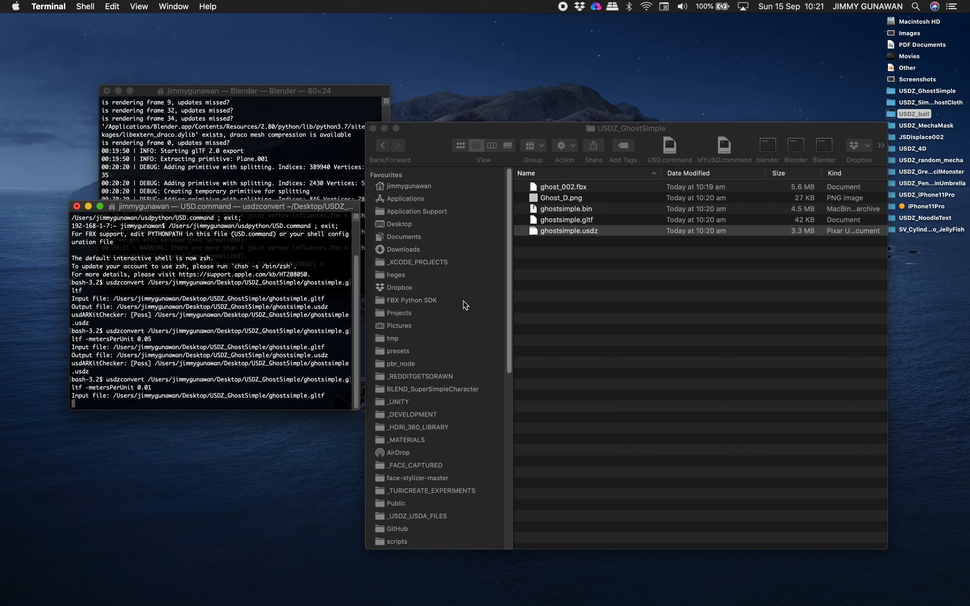
Preview the ghostsimple.usdz converted at 0.01 meters per unit and close the preview
{"action": "left_click", "coordinate": [588, 269]}
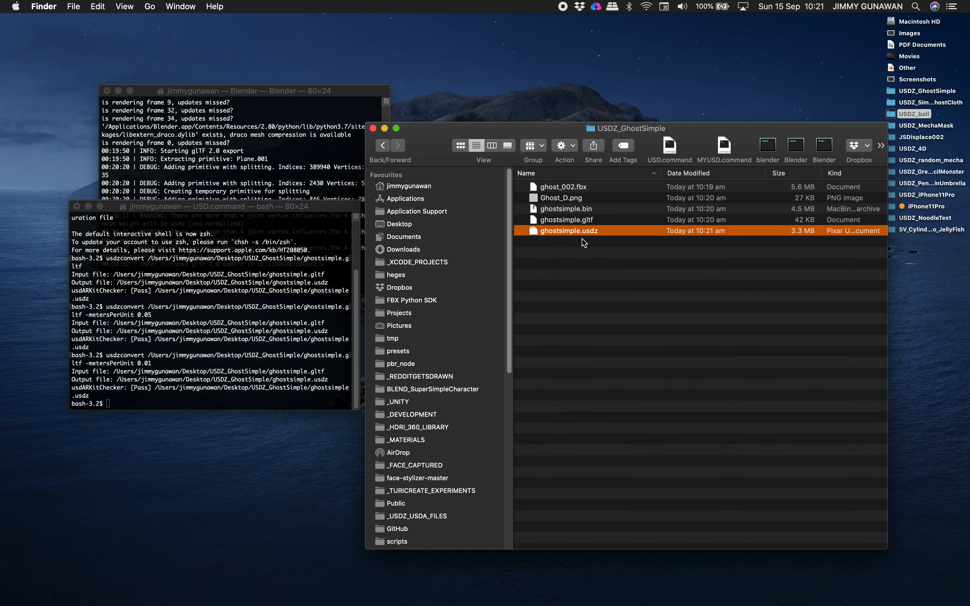
{"action": "key", "text": "space"}
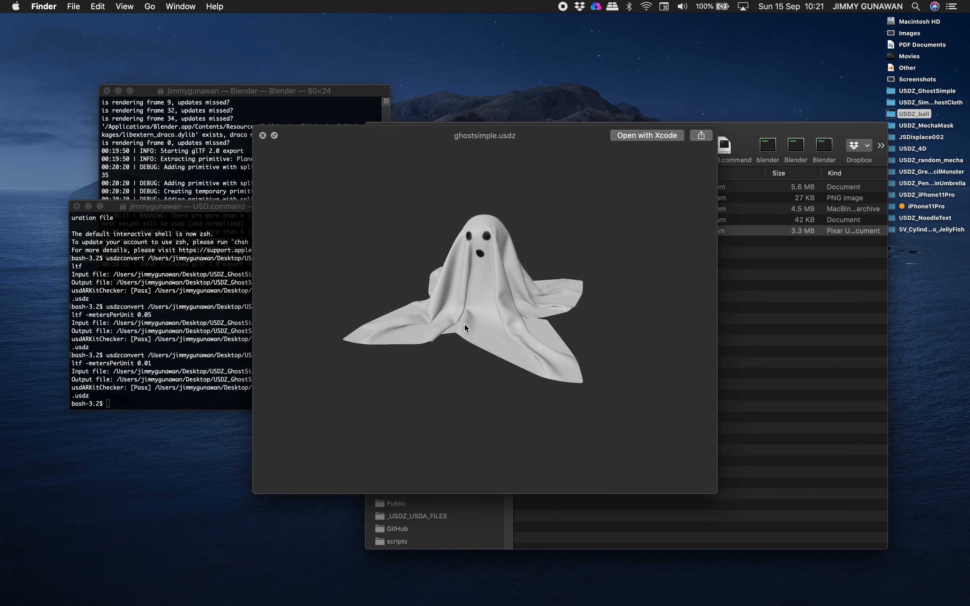
{"action": "left_click", "coordinate": [264, 136]}
Switch to Blender and reopen the recent cloth simulation file, discarding the unsaved changes
{"action": "key", "text": "ctrl+Right"}
{"action": "key", "text": "ctrl+Right"}
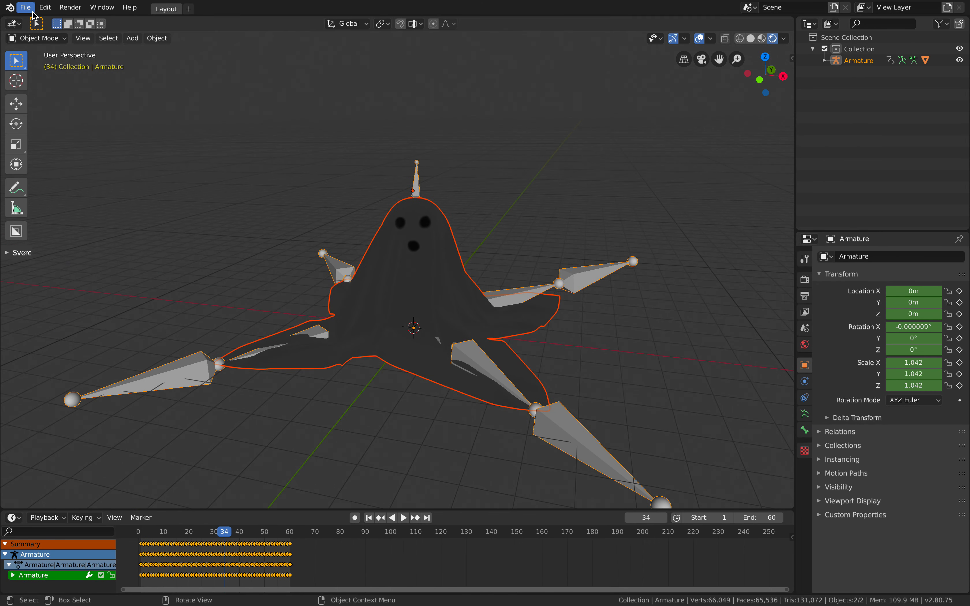
{"action": "left_click", "coordinate": [34, 15]}
{"action": "mouse_move", "coordinate": [58, 42]}
{"action": "left_click", "coordinate": [162, 55]}
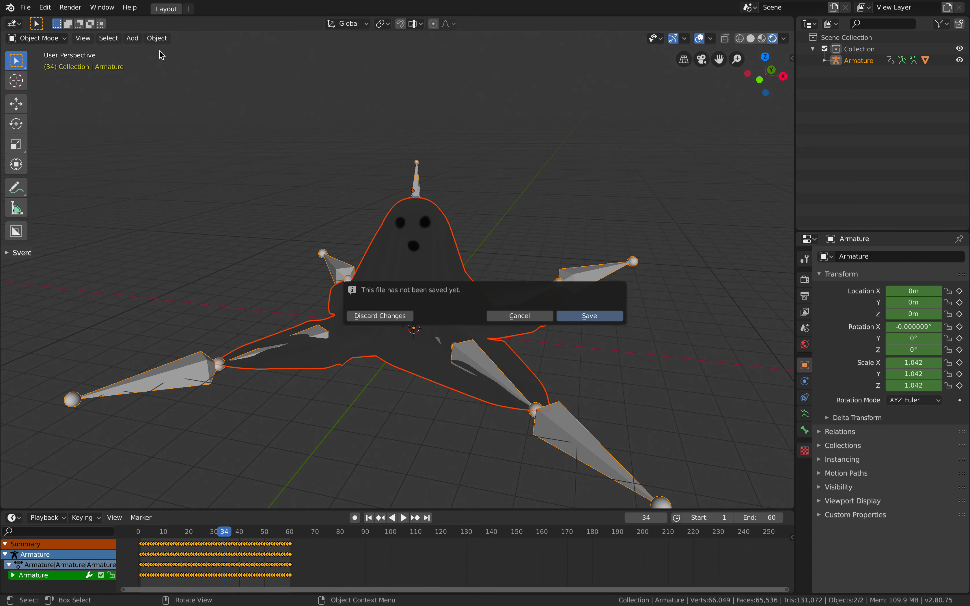
{"action": "left_click", "coordinate": [407, 317]}
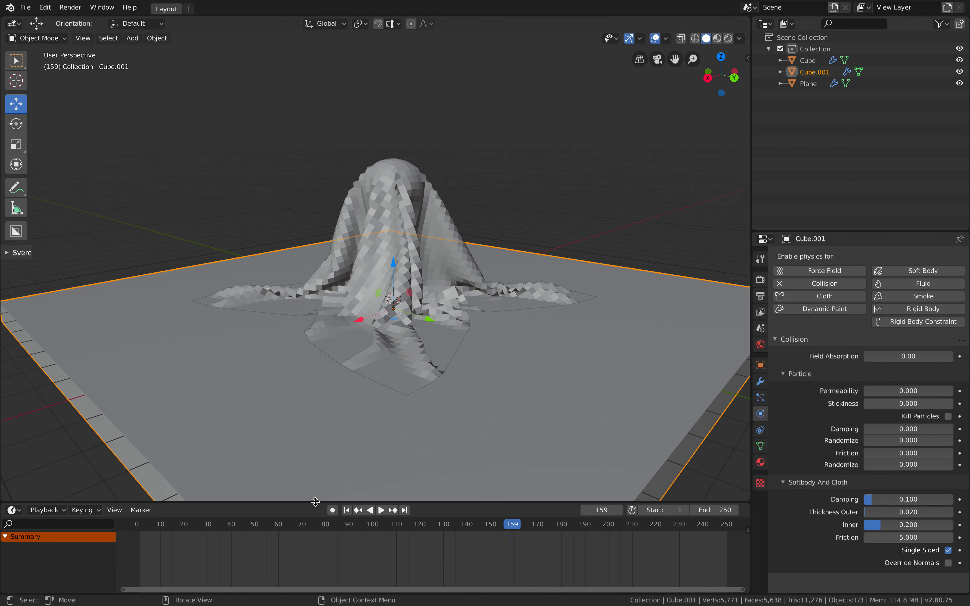
Play the cloth simulation from the first frame, stop it, and return to frame 1
{"action": "left_click", "coordinate": [347, 510]}
{"action": "left_click", "coordinate": [381, 510]}
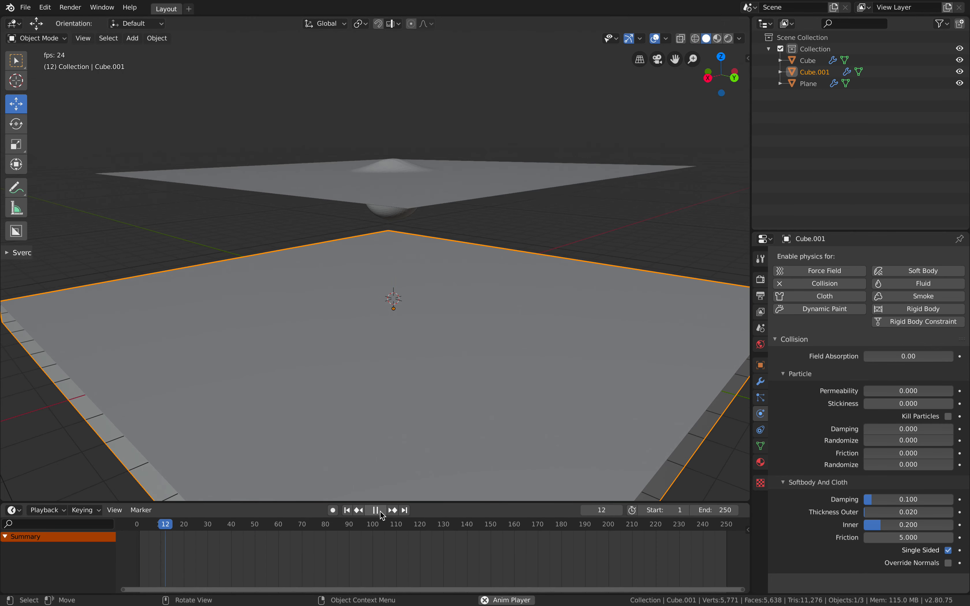
{"action": "left_click", "coordinate": [380, 511]}
{"action": "left_click", "coordinate": [347, 511]}
Select the cloth Plane, add a Mask modifier to it, and move the modifier above Cloth in the stack
{"action": "middle_click_drag", "start_coordinate": [511, 208], "coordinate": [486, 227]}
{"action": "left_click", "coordinate": [496, 255]}
{"action": "scroll", "coordinate": [495, 255], "scroll_direction": "down", "scroll_amount": 1}
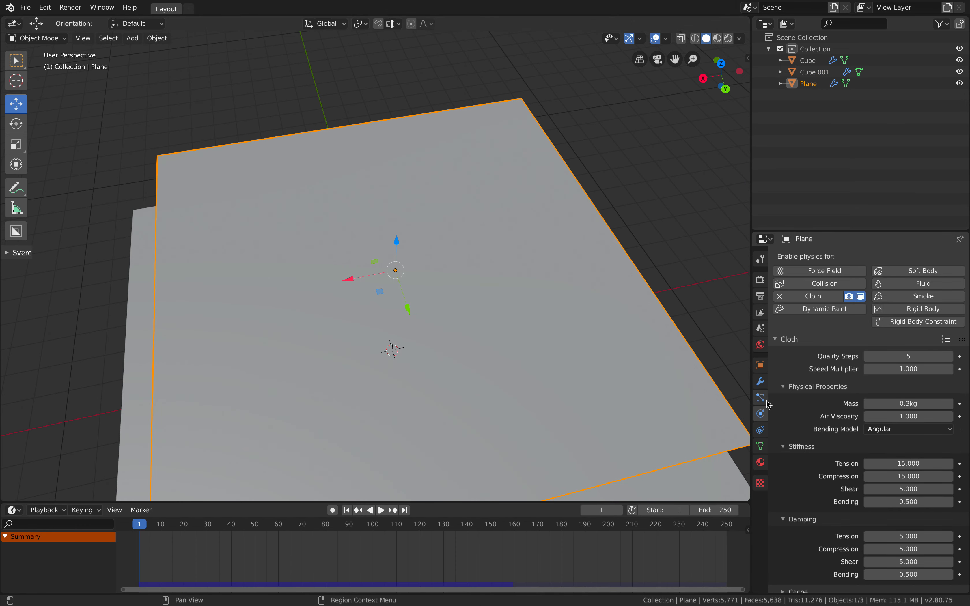
{"action": "left_click", "coordinate": [761, 382]}
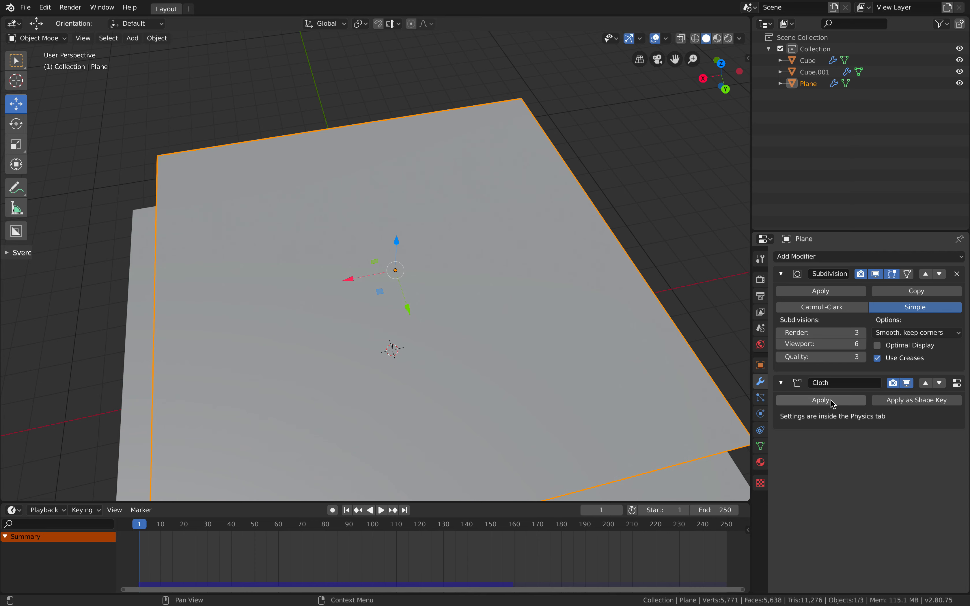
{"action": "left_click", "coordinate": [847, 257]}
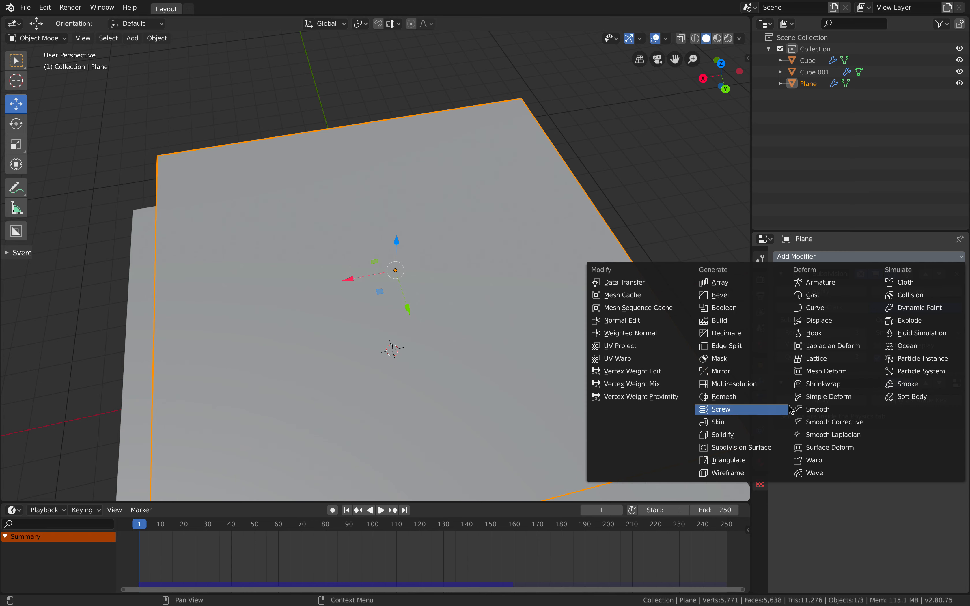
{"action": "left_click", "coordinate": [767, 359]}
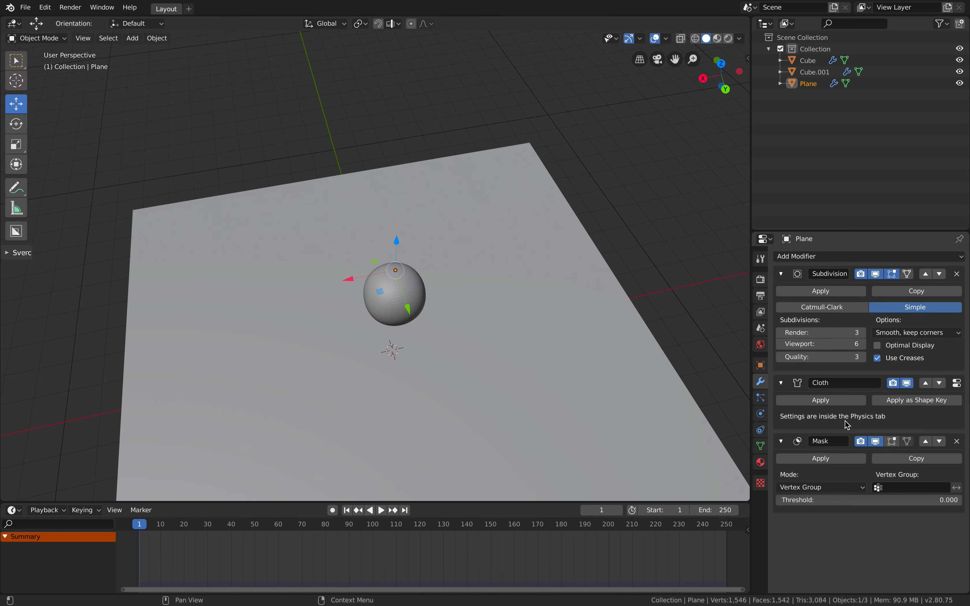
{"action": "left_click", "coordinate": [926, 441]}
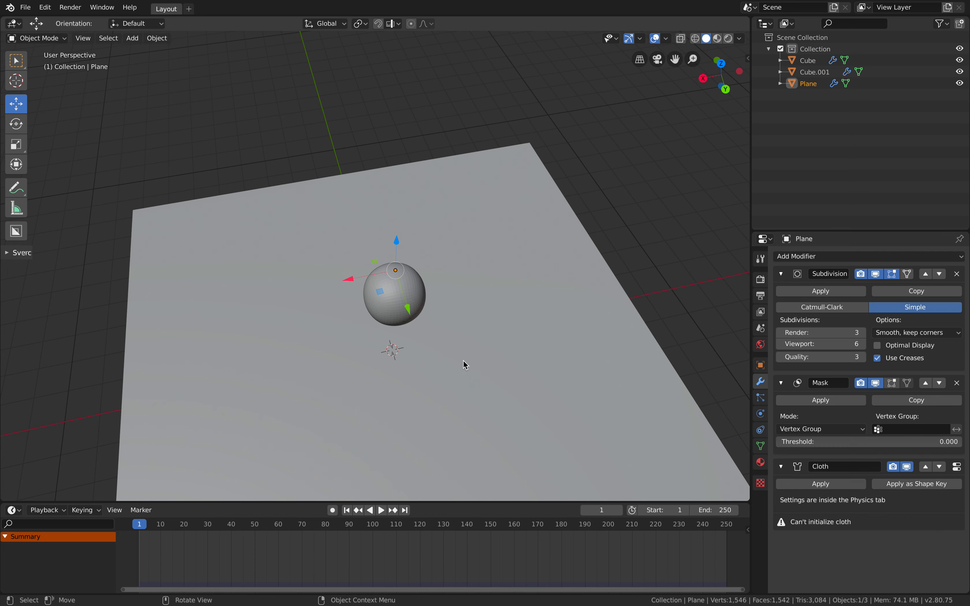
{"action": "scroll", "coordinate": [372, 316], "scroll_direction": "down", "scroll_amount": 2}
{"action": "left_click", "coordinate": [56, 38]}
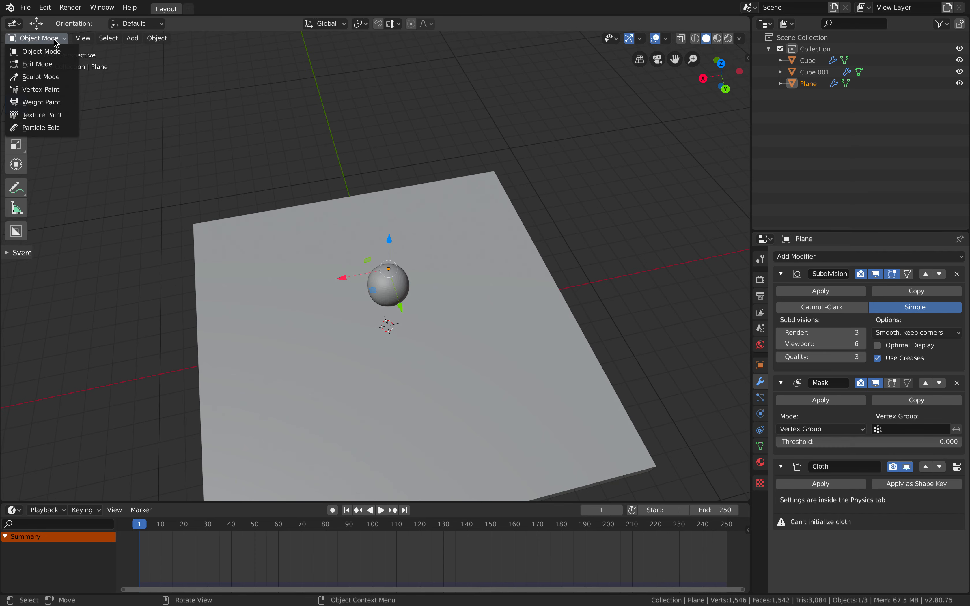
{"action": "left_click", "coordinate": [58, 90]}
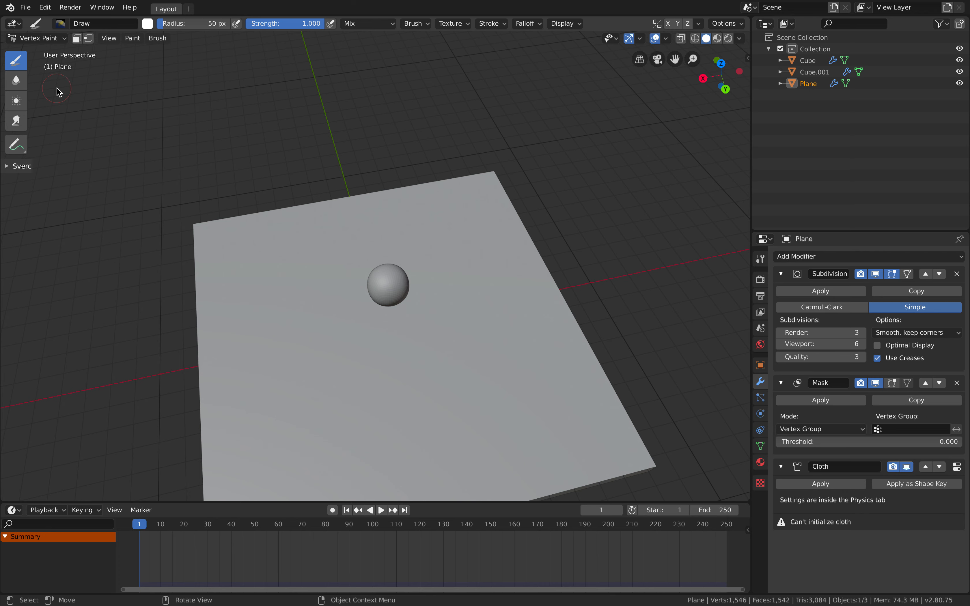
{"action": "left_click", "coordinate": [49, 42]}
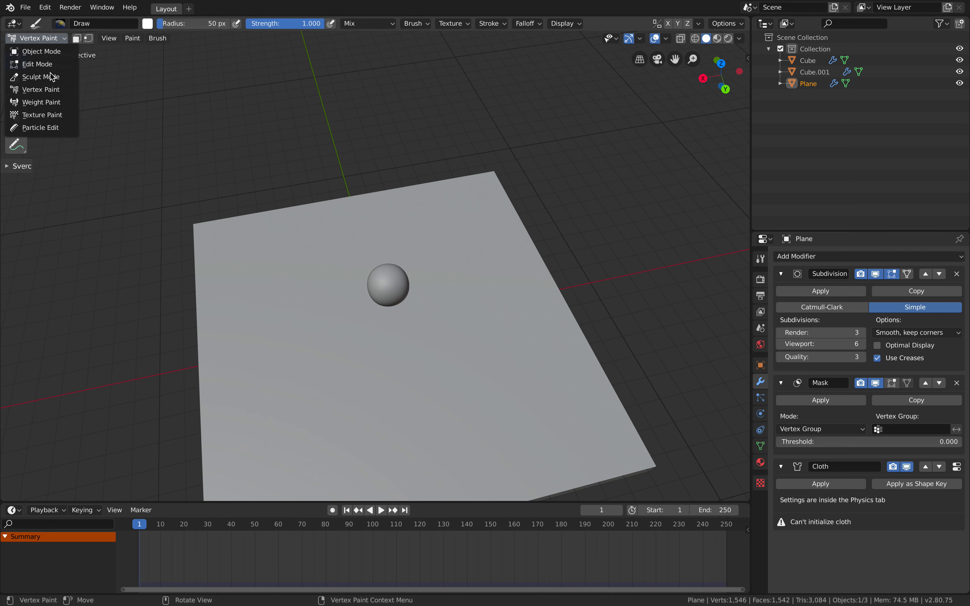
{"action": "left_click", "coordinate": [54, 103]}
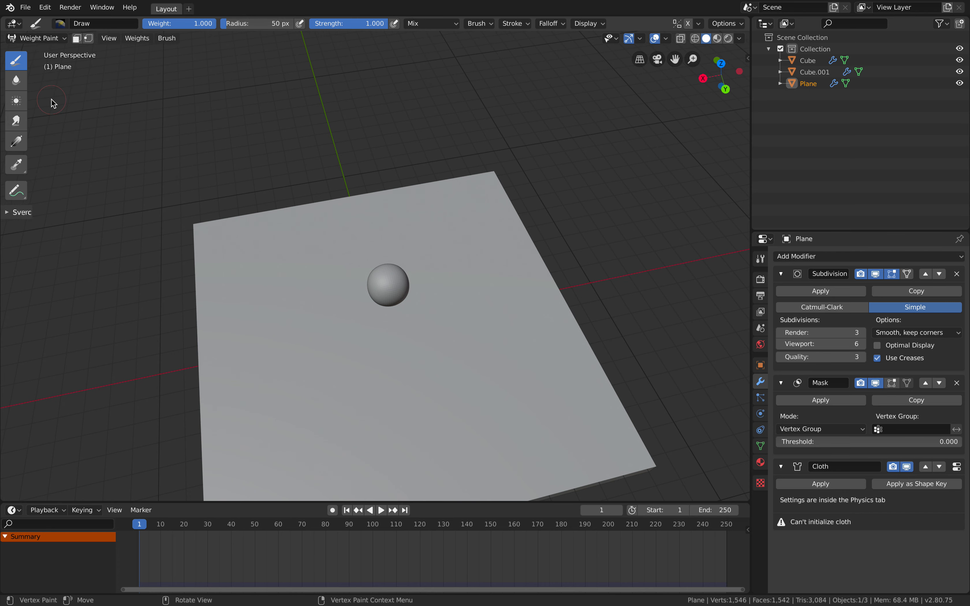
{"action": "left_click", "coordinate": [63, 37]}
{"action": "left_click", "coordinate": [48, 49]}
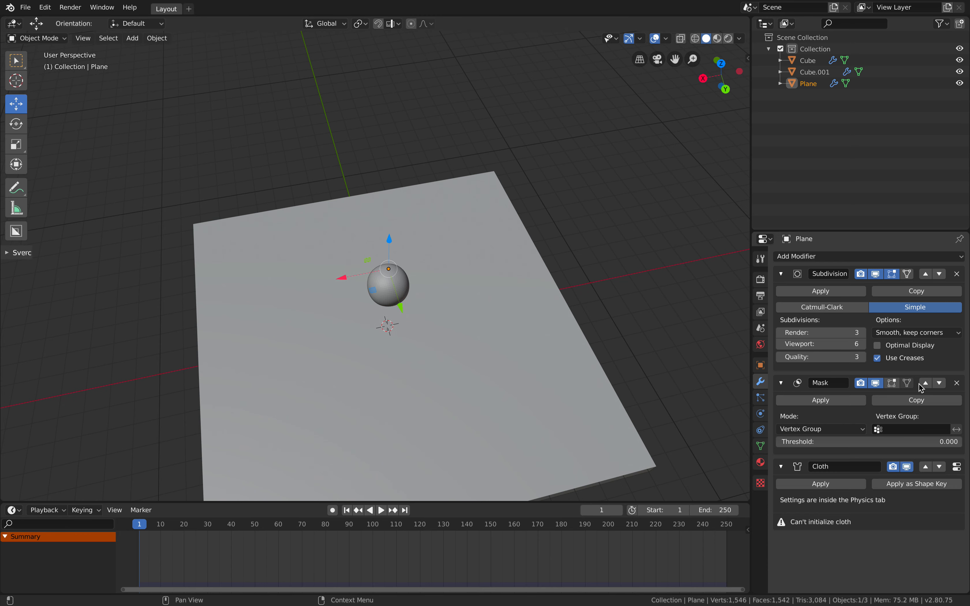
Remove the Mask modifier from the Plane and try weight painting it with a brush weight of 1.000
{"action": "left_click", "coordinate": [957, 384]}
{"action": "middle_click_drag", "start_coordinate": [606, 314], "coordinate": [498, 244]}
{"action": "left_click", "coordinate": [51, 37]}
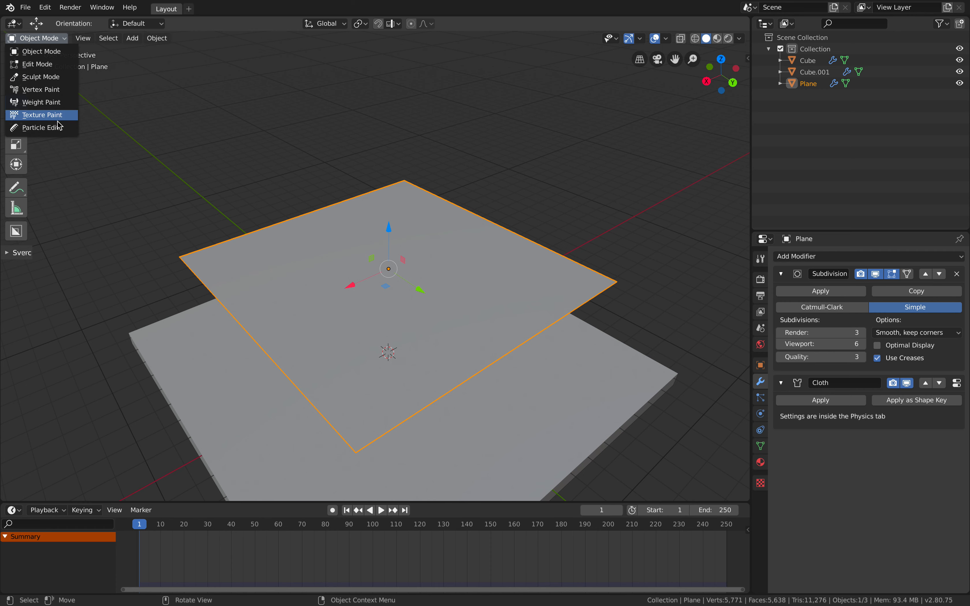
{"action": "left_click", "coordinate": [55, 103]}
{"action": "middle_click_drag", "start_coordinate": [383, 277], "coordinate": [363, 420]}
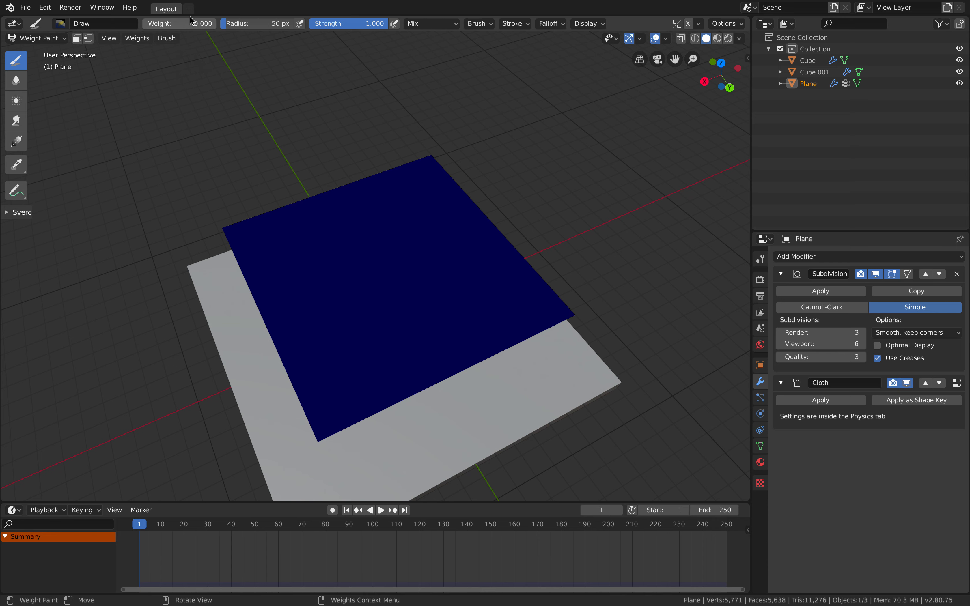
{"action": "mouse_move", "coordinate": [284, 263]}
{"action": "middle_mouse_down"}
{"action": "mouse_move", "coordinate": [445, 257]}
{"action": "mouse_move", "coordinate": [427, 292]}
{"action": "middle_mouse_up"}
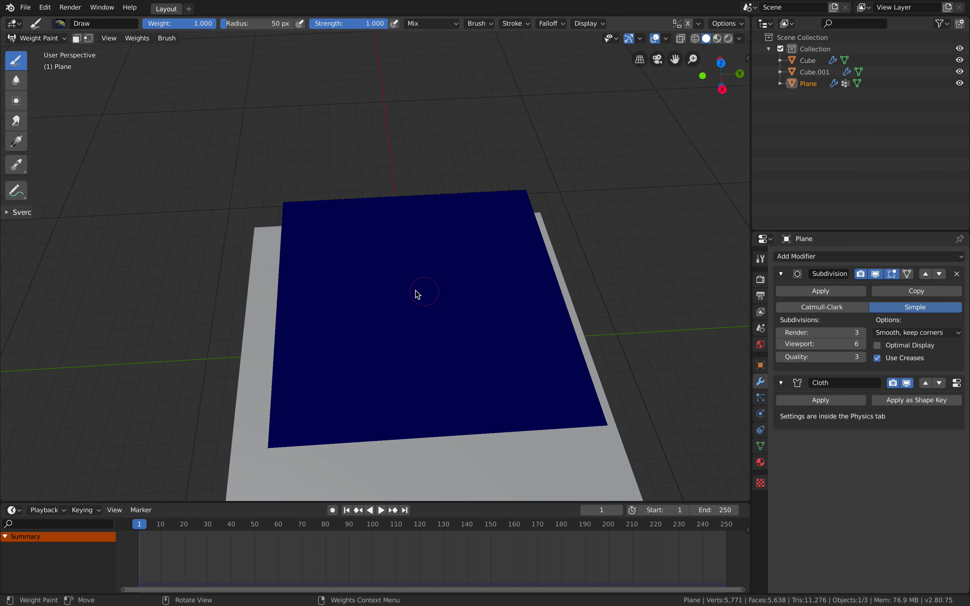
Return the Plane to Object Mode and apply its Subdivision modifier
{"action": "left_click", "coordinate": [38, 38]}
{"action": "left_click", "coordinate": [28, 48]}
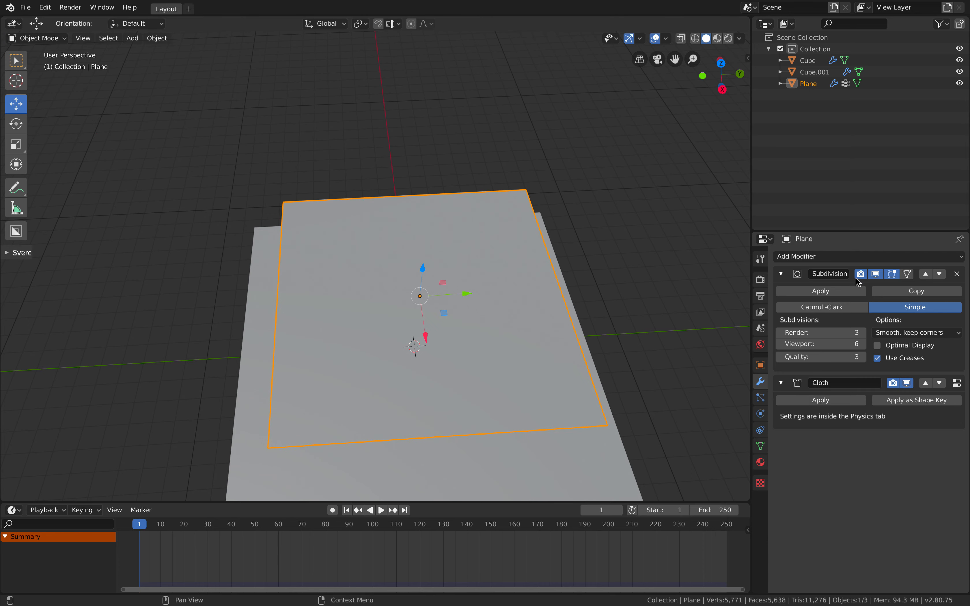
{"action": "left_click", "coordinate": [819, 292]}
Weight-paint short inward strokes at weight 1.000 and radius 50 px around all four edges of the Plane
{"action": "left_click", "coordinate": [37, 38]}
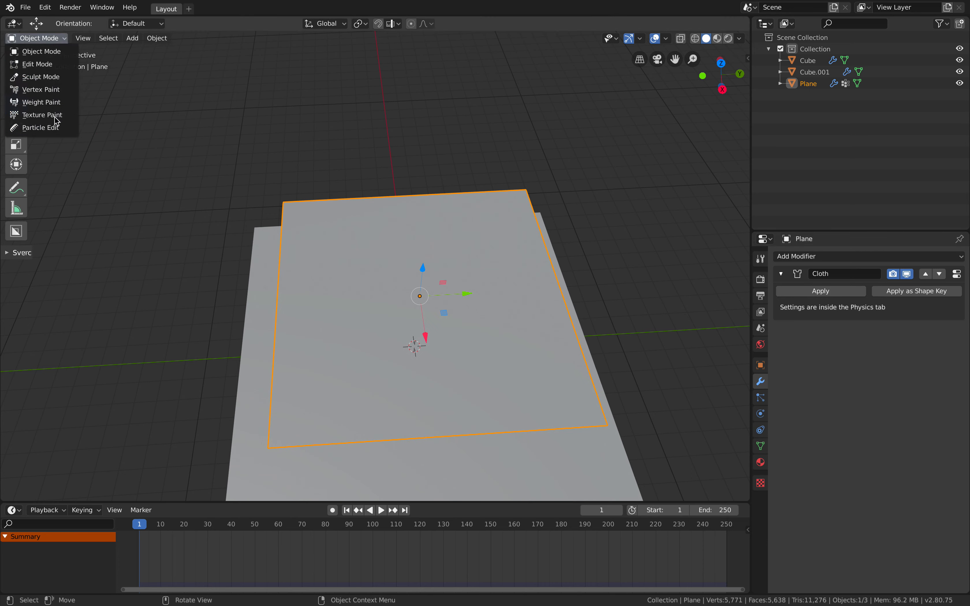
{"action": "left_click", "coordinate": [52, 102]}
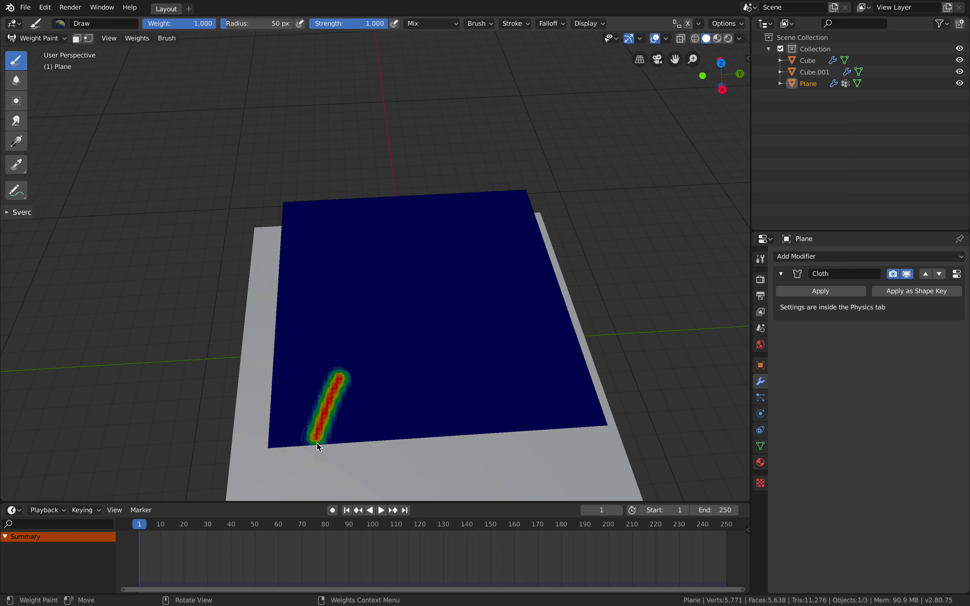
{"action": "left_click_drag", "start_coordinate": [546, 378], "coordinate": [584, 425]}
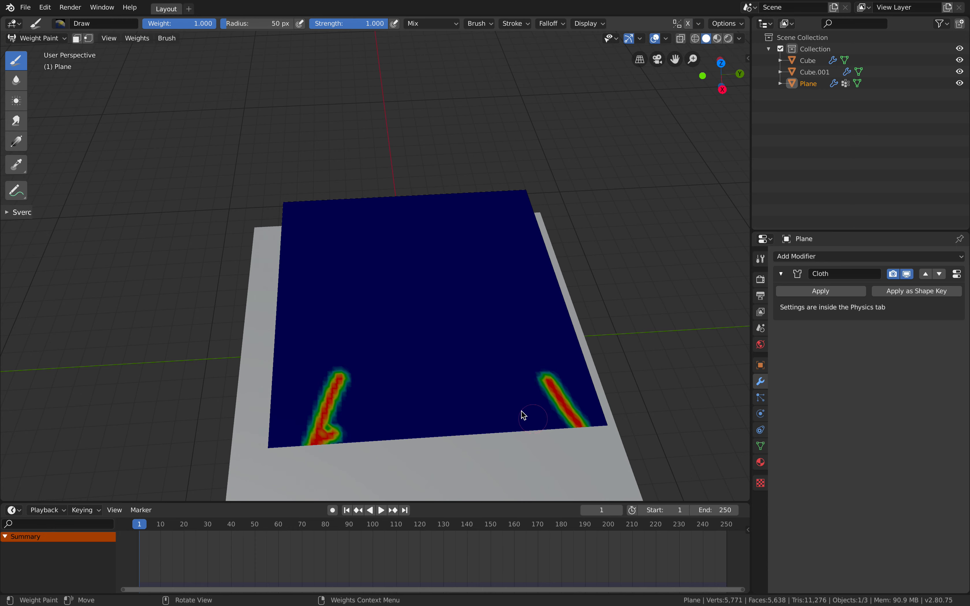
{"action": "left_click_drag", "start_coordinate": [475, 390], "coordinate": [486, 447]}
{"action": "left_click_drag", "start_coordinate": [387, 395], "coordinate": [395, 438]}
{"action": "left_click_drag", "start_coordinate": [309, 367], "coordinate": [273, 375]}
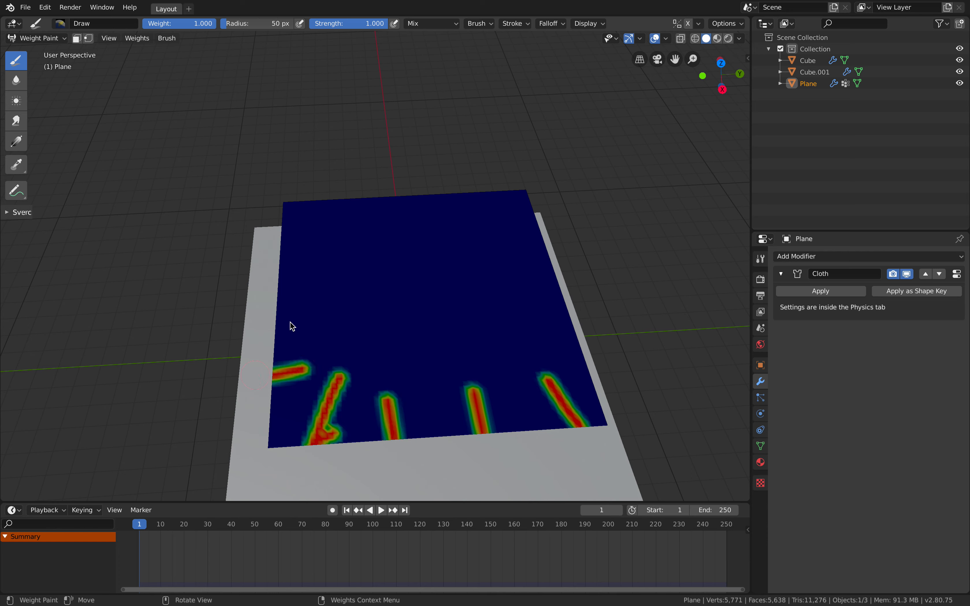
{"action": "left_click_drag", "start_coordinate": [318, 308], "coordinate": [276, 318]}
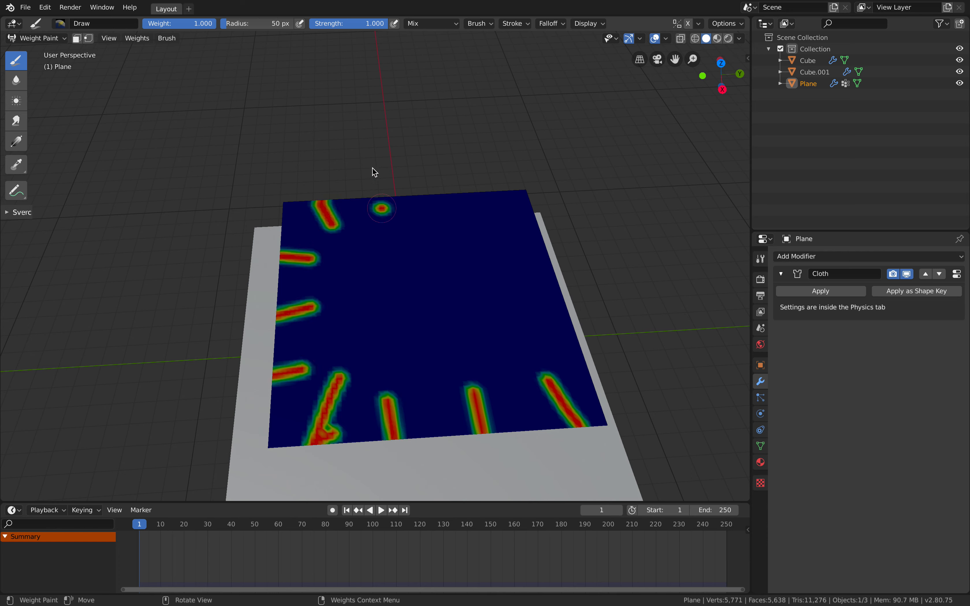
{"action": "mouse_move", "coordinate": [419, 219]}
{"action": "left_mouse_down"}
{"action": "mouse_move", "coordinate": [451, 197]}
{"action": "mouse_move", "coordinate": [510, 193]}
{"action": "left_mouse_up"}
{"action": "left_click_drag", "start_coordinate": [507, 259], "coordinate": [541, 240]}
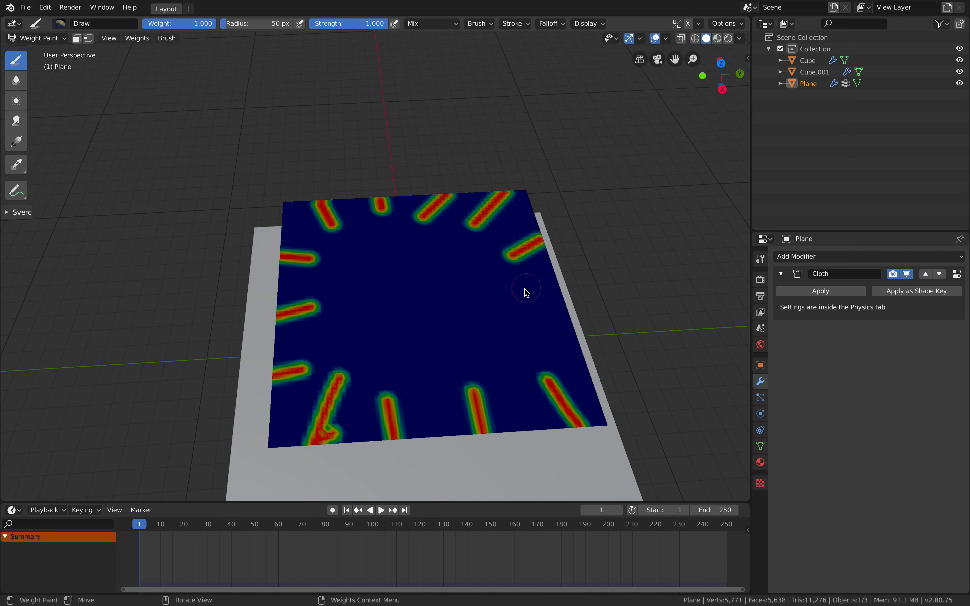
{"action": "left_click_drag", "start_coordinate": [533, 330], "coordinate": [579, 341]}
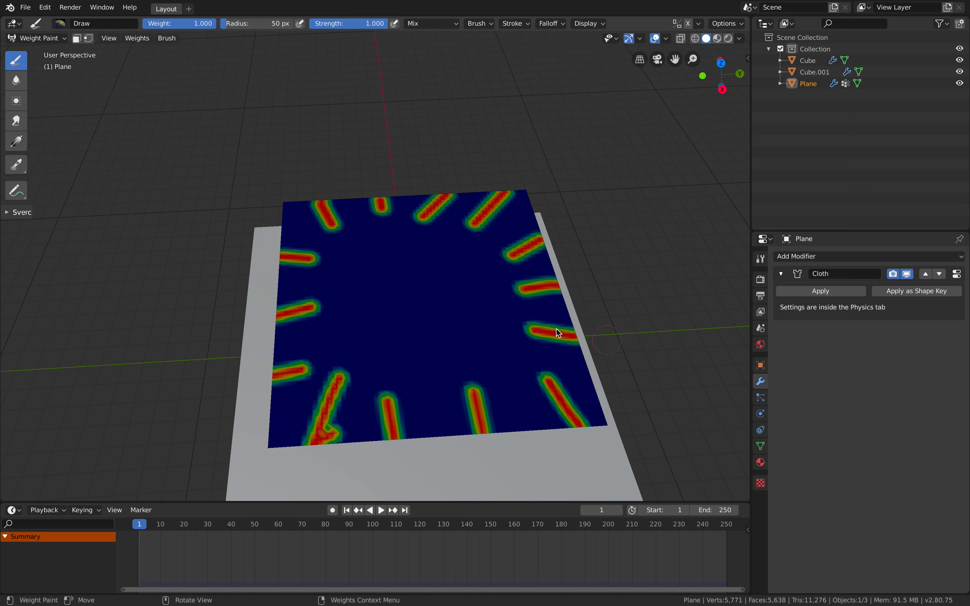
Return to Object Mode and add a Mask modifier to the Plane that uses the painted vertex group, Group
{"action": "left_click", "coordinate": [38, 42]}
{"action": "left_click", "coordinate": [41, 51]}
{"action": "left_click", "coordinate": [816, 258]}
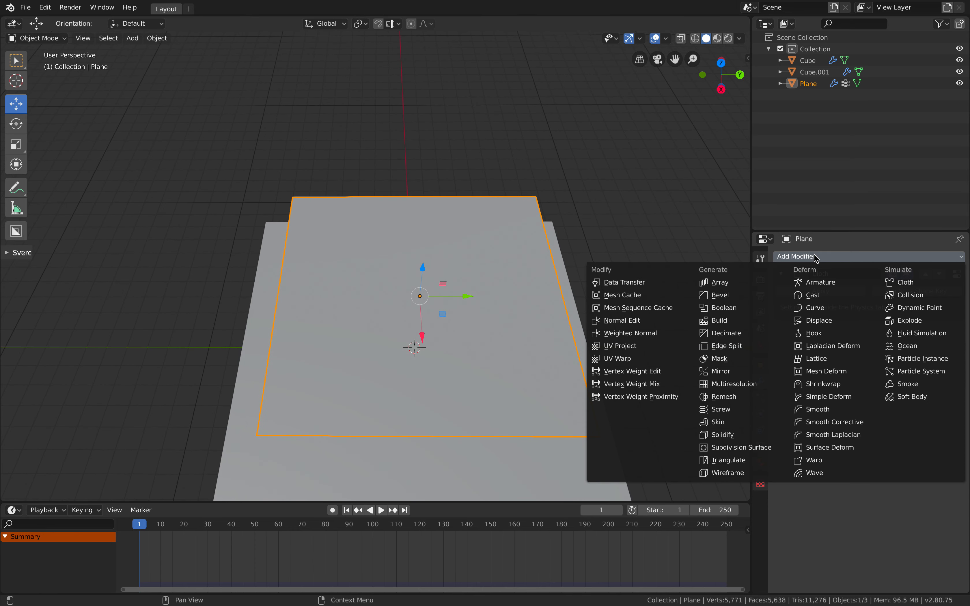
{"action": "left_click", "coordinate": [733, 359]}
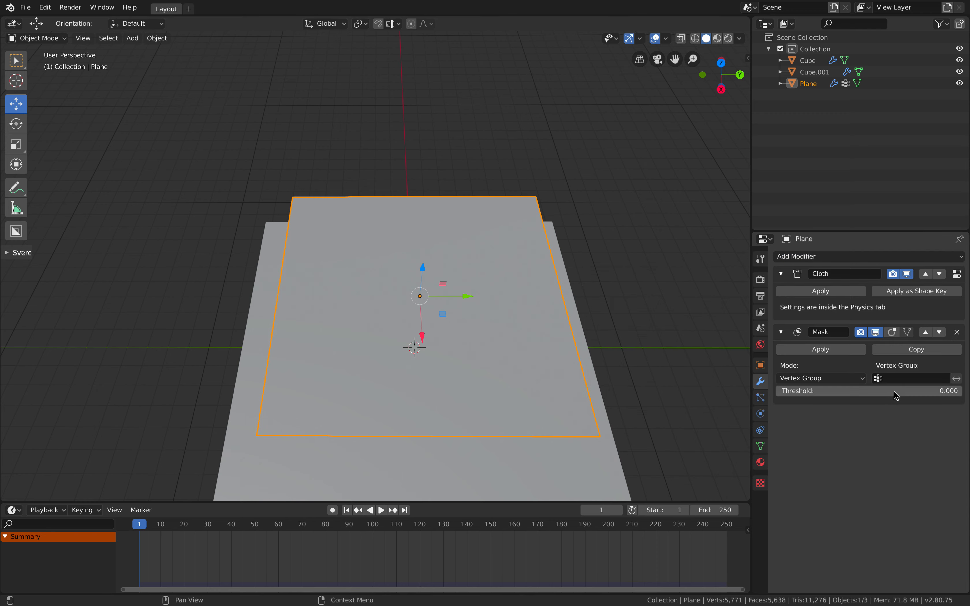
{"action": "left_click", "coordinate": [906, 379]}
{"action": "left_click", "coordinate": [898, 393]}
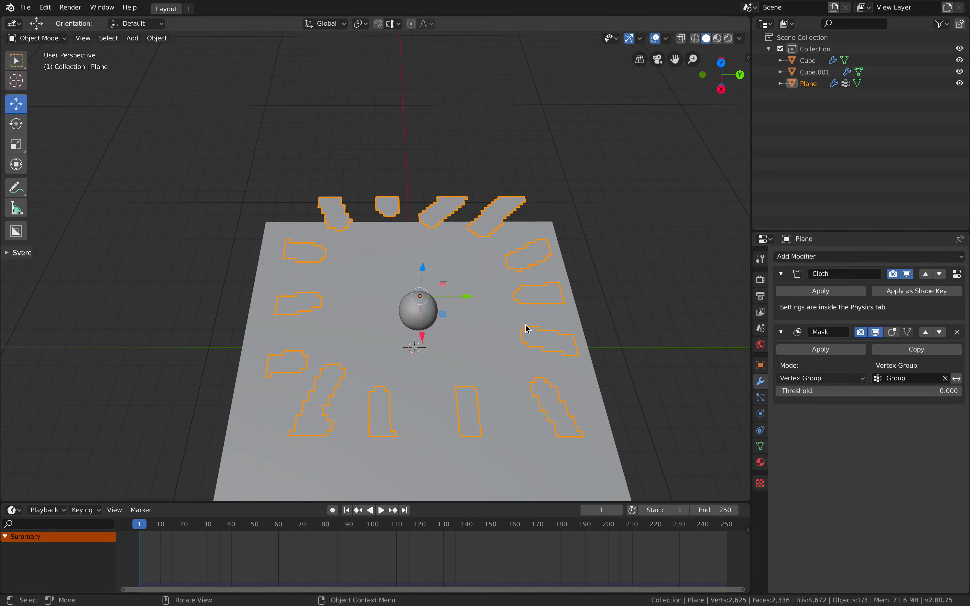
Invert the Mask modifier's vertex group and move the modifier above Cloth in the stack
{"action": "middle_click_drag", "start_coordinate": [529, 331], "coordinate": [576, 333]}
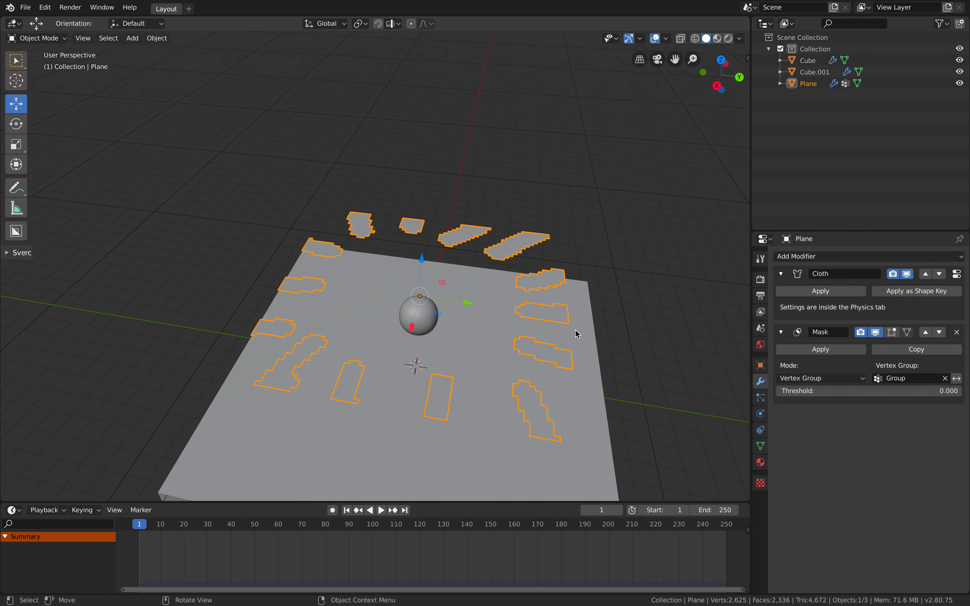
{"action": "left_click", "coordinate": [957, 379]}
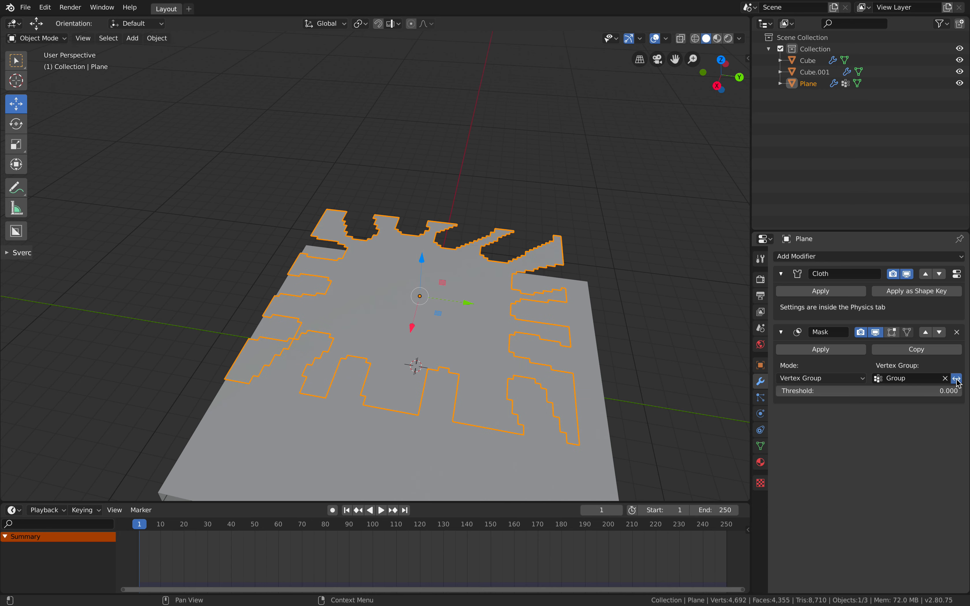
{"action": "left_click", "coordinate": [929, 336]}
Play the cloth simulation with the masked plane, stop it, examine the draped cloth, and return to frame 1
{"action": "middle_click_drag", "start_coordinate": [602, 321], "coordinate": [490, 264]}
{"action": "middle_click_drag", "start_coordinate": [435, 325], "coordinate": [387, 365]}
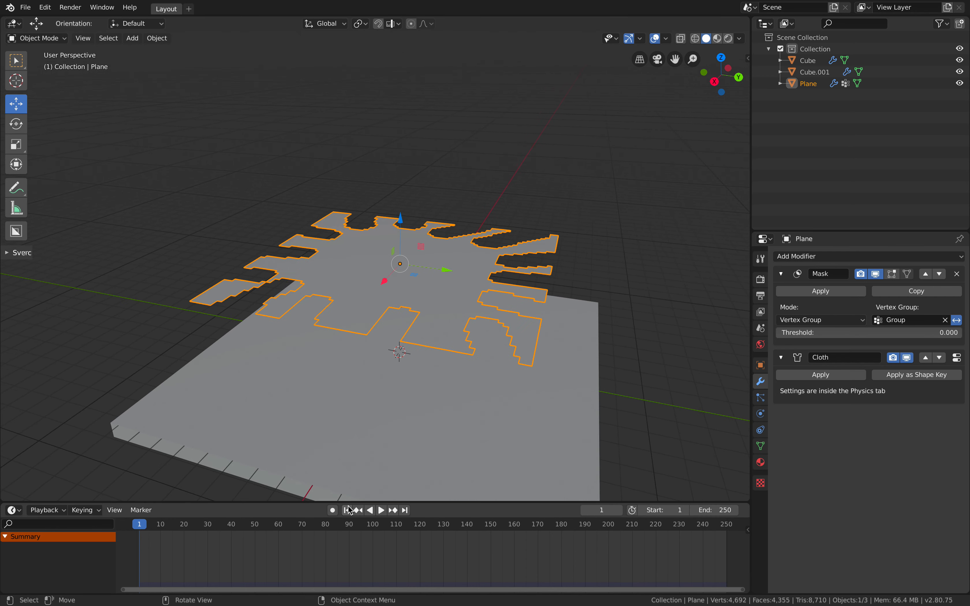
{"action": "left_click", "coordinate": [382, 511]}
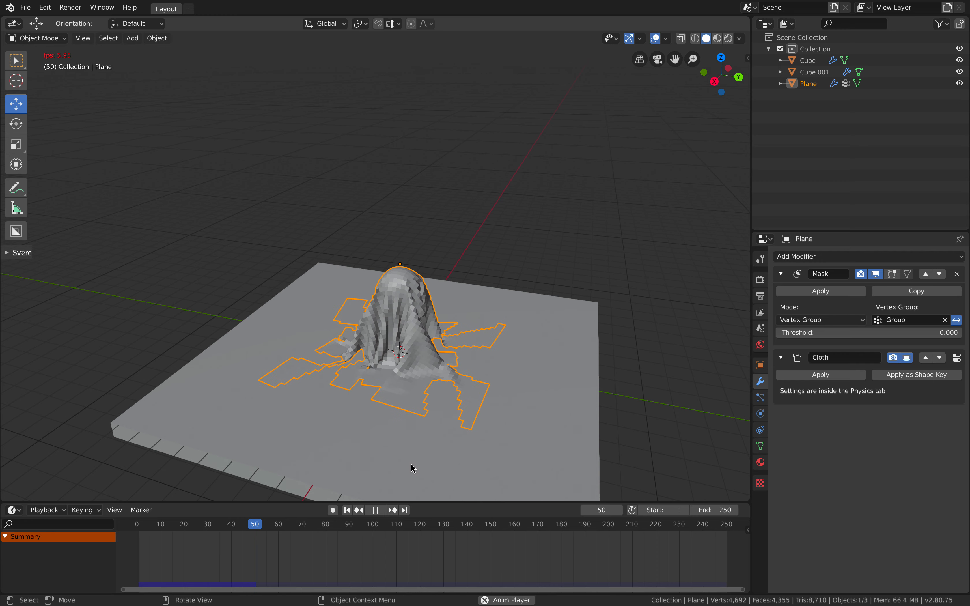
{"action": "left_click", "coordinate": [381, 511]}
{"action": "middle_click_drag", "start_coordinate": [401, 361], "coordinate": [461, 377]}
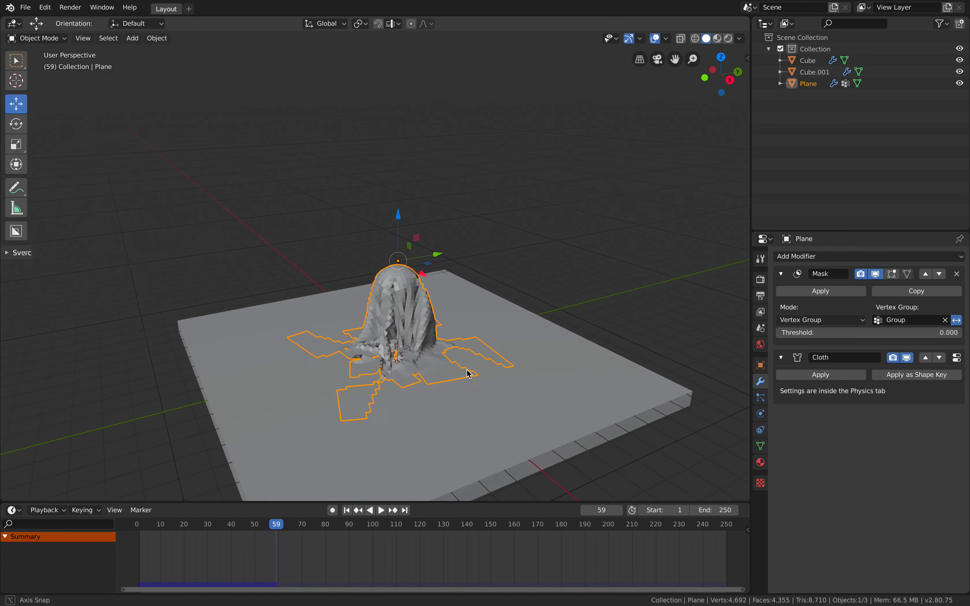
{"action": "scroll", "coordinate": [468, 379], "scroll_direction": "up", "scroll_amount": 3}
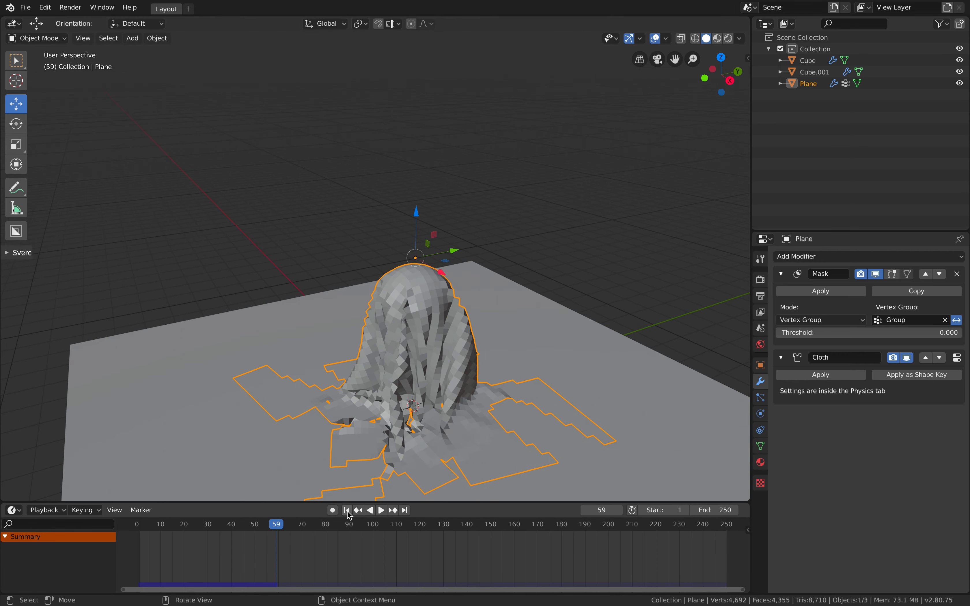
{"action": "left_click", "coordinate": [347, 510]}
Add a Smooth modifier to the Plane, move it above Cloth, and set its Repeat to 9
{"action": "middle_click_drag", "start_coordinate": [412, 423], "coordinate": [501, 313]}
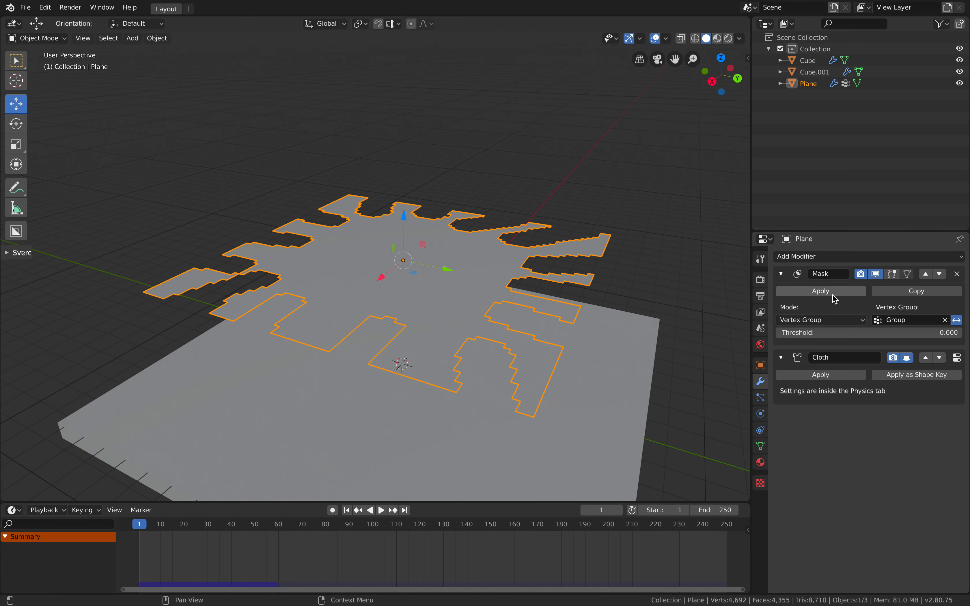
{"action": "left_click", "coordinate": [835, 258]}
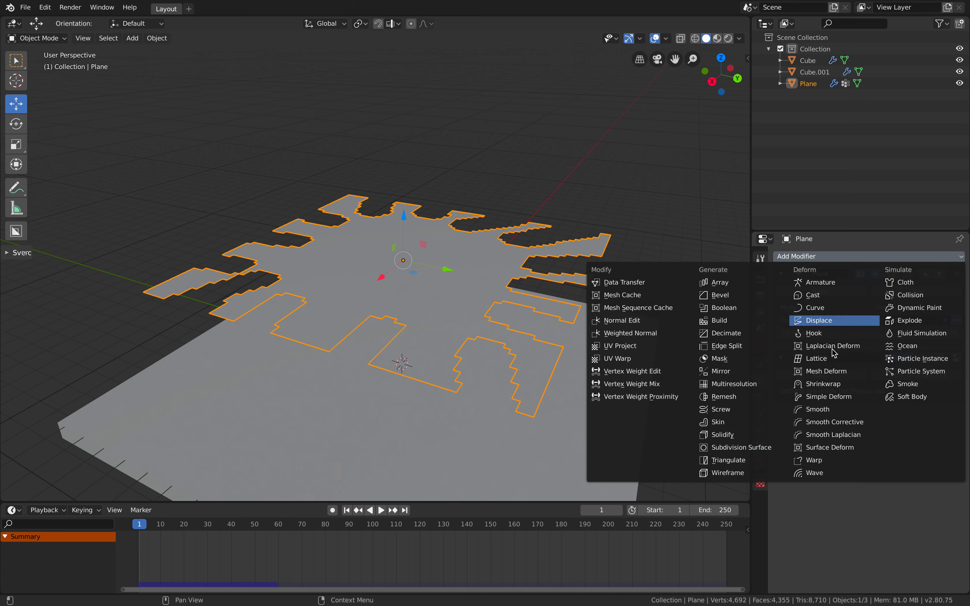
{"action": "left_click", "coordinate": [833, 409]}
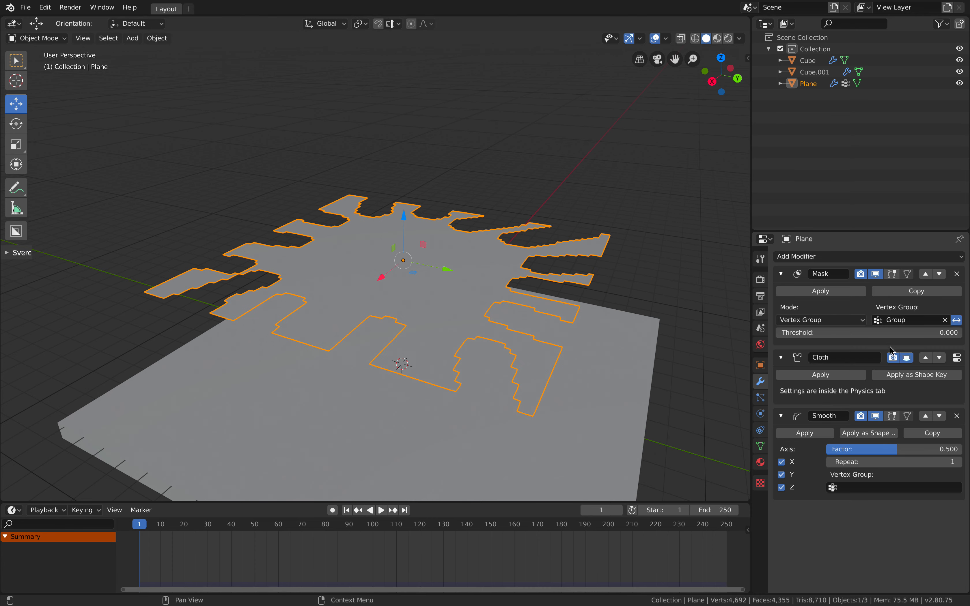
{"action": "left_click", "coordinate": [926, 416]}
{"action": "left_click", "coordinate": [959, 404]}
{"action": "left_click", "coordinate": [959, 404]}
{"action": "left_click", "coordinate": [959, 404]}
{"action": "left_click", "coordinate": [959, 404]}
{"action": "left_click", "coordinate": [959, 404]}
{"action": "left_click", "coordinate": [959, 404]}
{"action": "left_click", "coordinate": [959, 404]}
{"action": "left_click", "coordinate": [959, 404]}
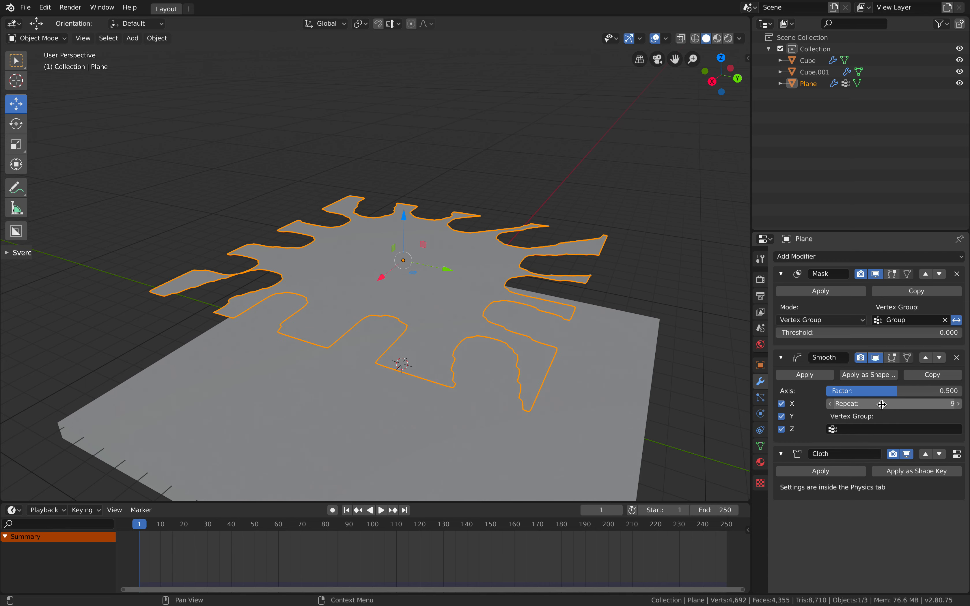
Try a higher Factor and more repeats on the Smooth modifier, examine the cut edges, and remove the modifier
{"action": "left_click_drag", "start_coordinate": [925, 391], "coordinate": [933, 391]}
{"action": "left_click", "coordinate": [959, 404]}
{"action": "left_click", "coordinate": [959, 404]}
{"action": "left_click", "coordinate": [959, 404]}
{"action": "left_click", "coordinate": [959, 404]}
{"action": "middle_click_drag", "start_coordinate": [557, 283], "coordinate": [597, 325]}
{"action": "mouse_move", "coordinate": [497, 271]}
{"action": "middle_mouse_down"}
{"action": "mouse_move", "coordinate": [504, 238]}
{"action": "mouse_move", "coordinate": [511, 267]}
{"action": "middle_mouse_up"}
{"action": "left_click", "coordinate": [957, 362]}
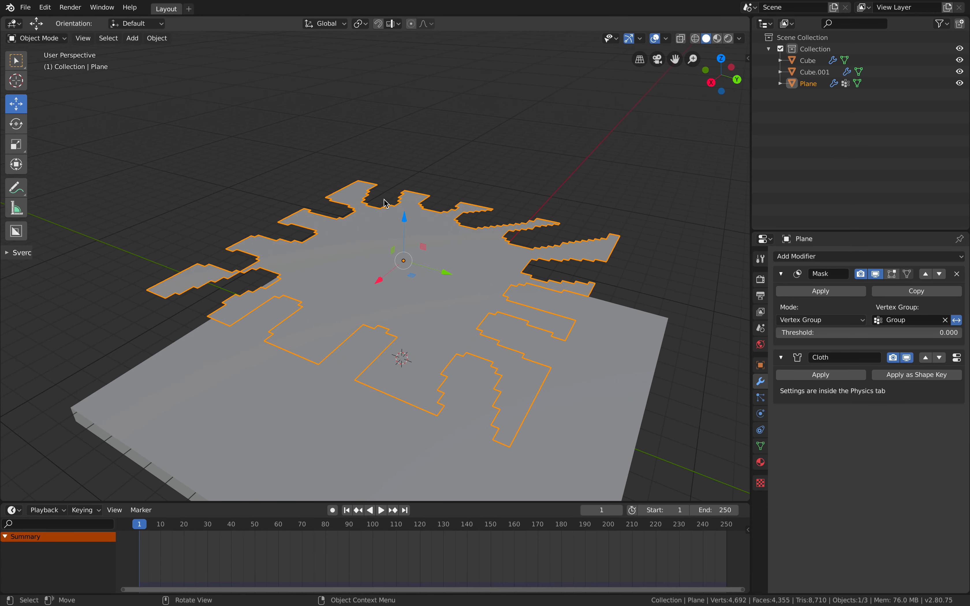
Clear the vertex group from the Plane's Mask modifier and examine the full cloth plane
{"action": "middle_click_drag", "start_coordinate": [386, 204], "coordinate": [639, 271]}
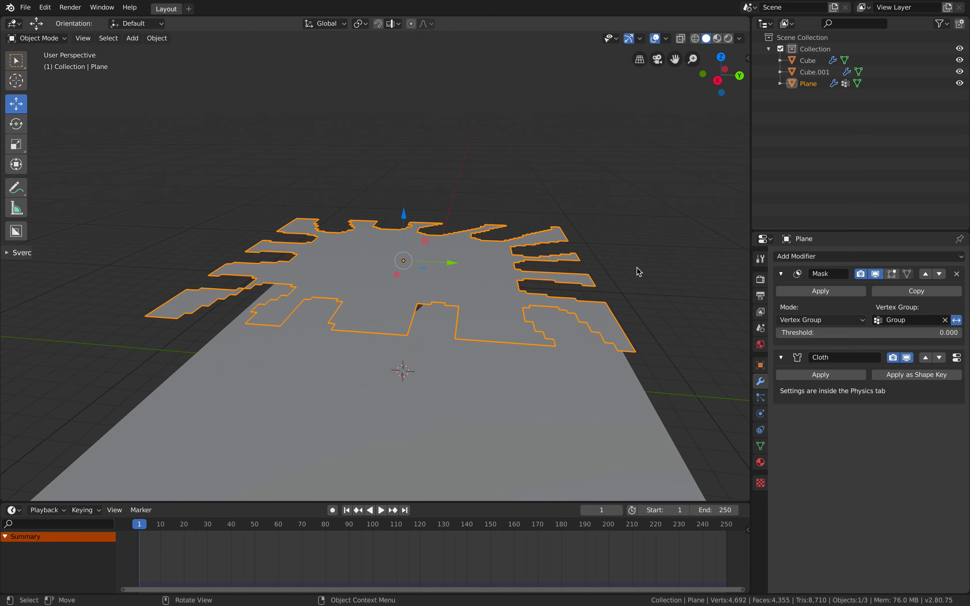
{"action": "left_click", "coordinate": [947, 320]}
{"action": "middle_click_drag", "start_coordinate": [529, 277], "coordinate": [550, 287]}
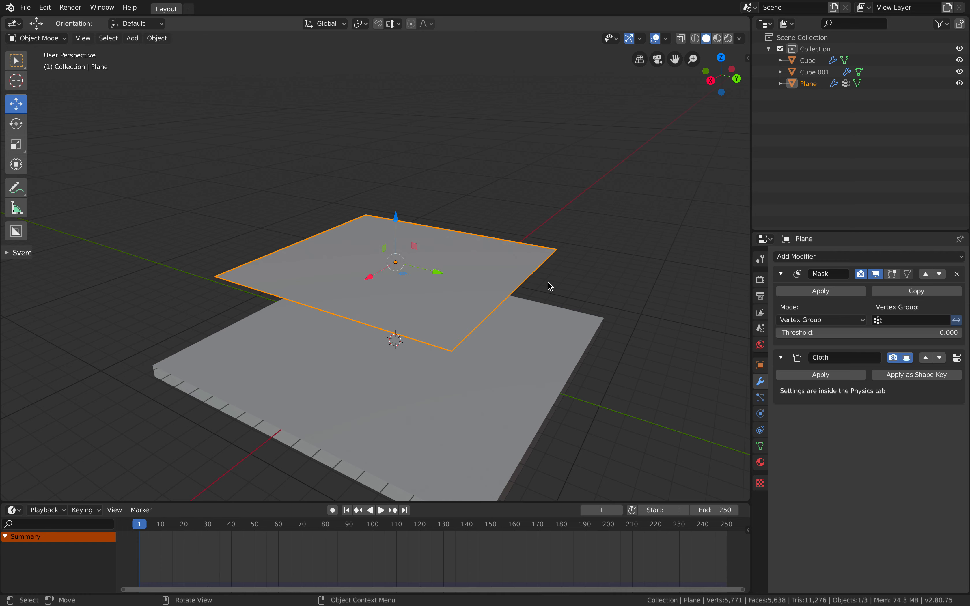
{"action": "middle_click_drag", "start_coordinate": [462, 286], "coordinate": [443, 270]}
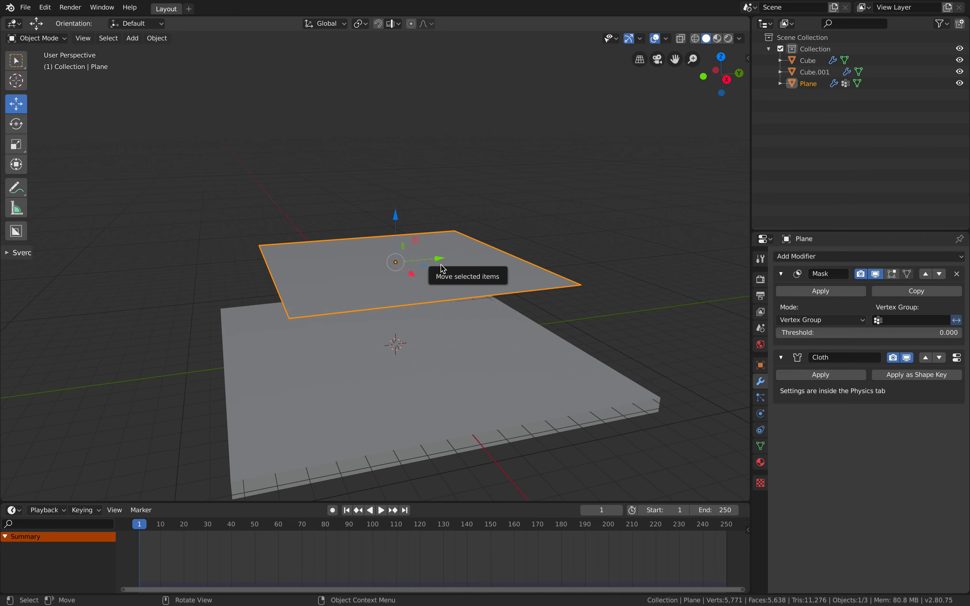
Switch to Finder, preview ghostsimple.usdz, close the preview, and show the Desktop folder
{"action": "key", "text": "ctrl+Left"}
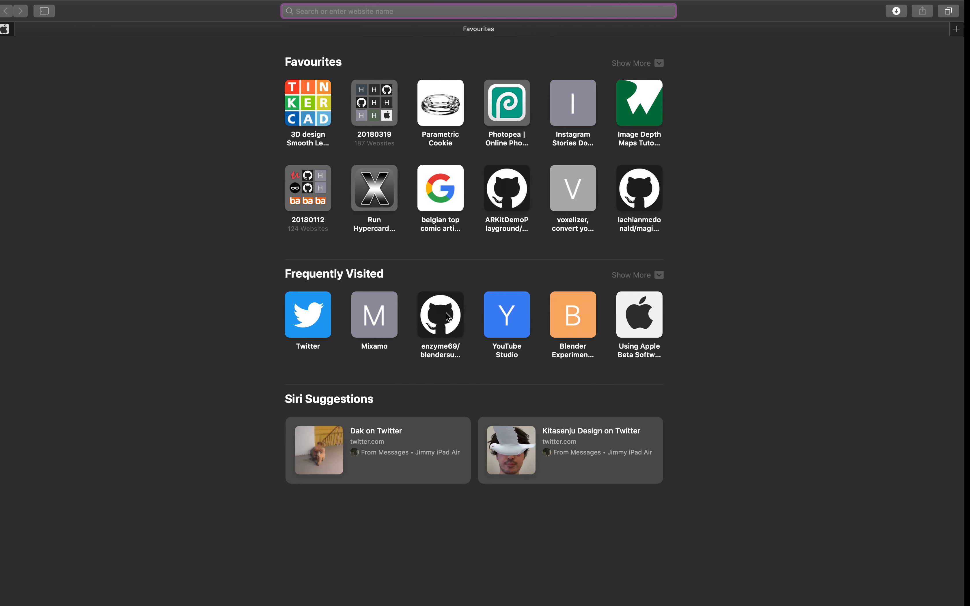
{"action": "key", "text": "ctrl+Left"}
{"action": "left_click", "coordinate": [544, 221]}
{"action": "left_click", "coordinate": [541, 231]}
{"action": "key", "text": "space"}
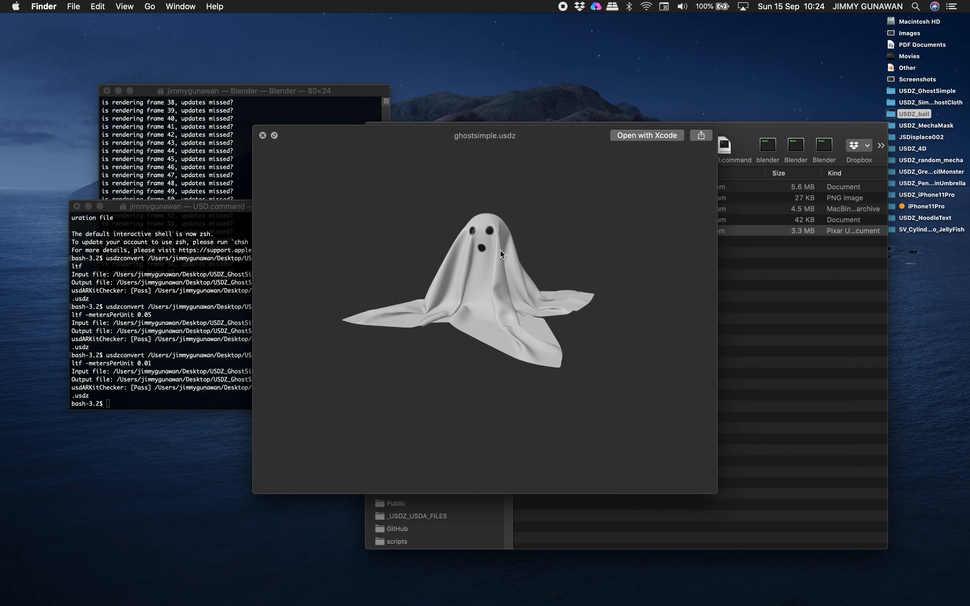
{"action": "key", "text": "space"}
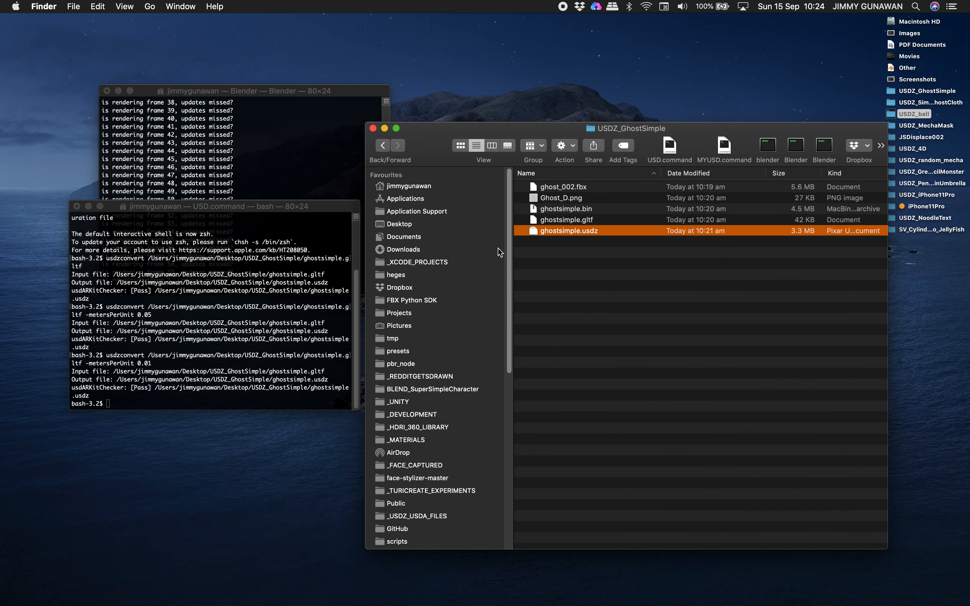
{"action": "left_click", "coordinate": [477, 225]}
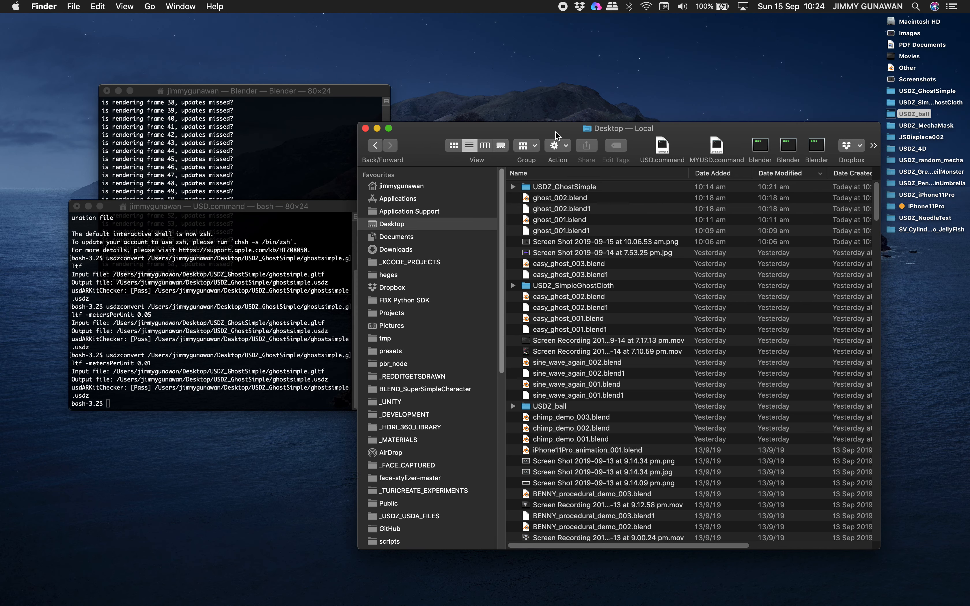